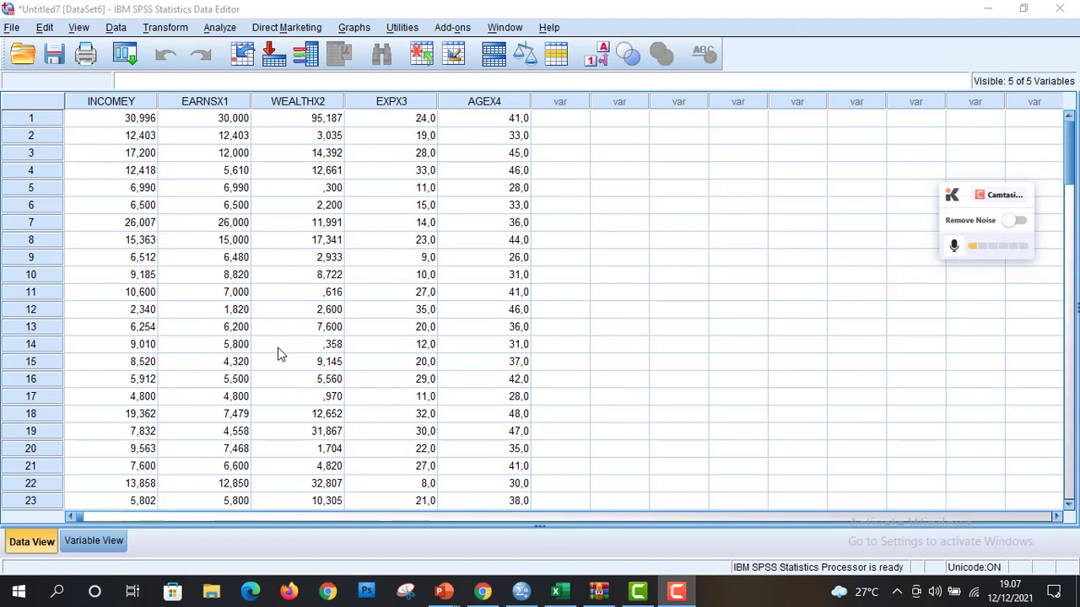
Set the decimals of all five variables, INCOMEY, EARNSX1, WEALTHX2, EXPX3 and AGEX4, to 0 and return to the data.
left_click(114, 538)
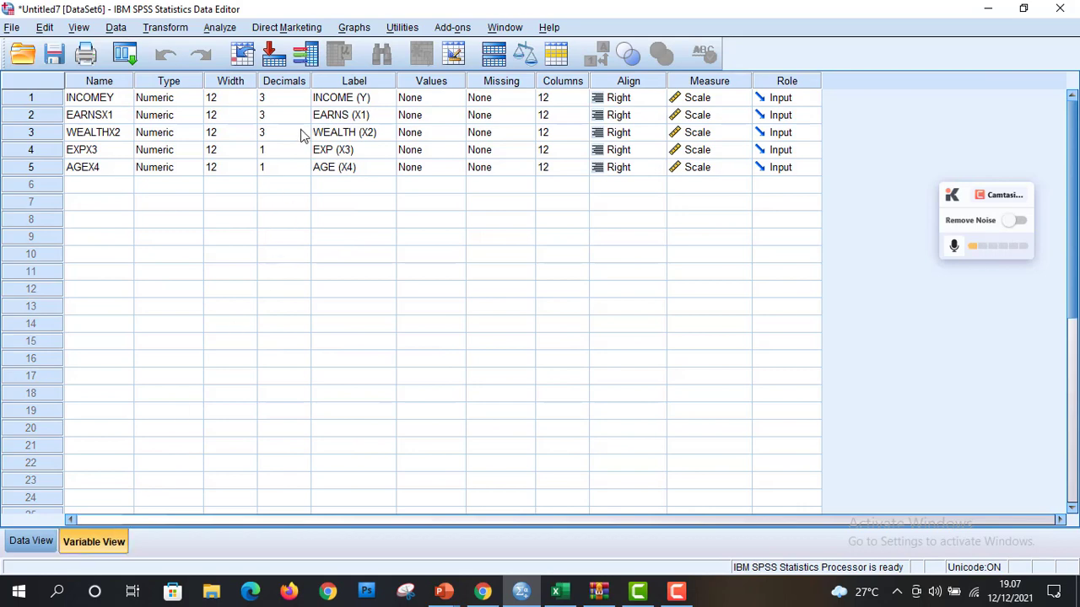
left_click(287, 98)
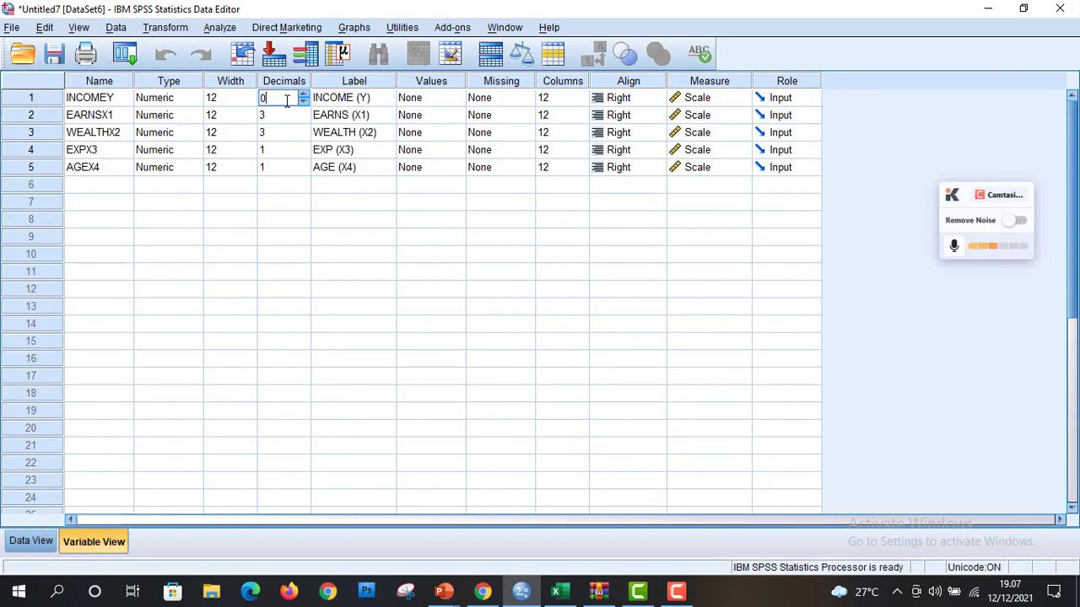
left_click(275, 116)
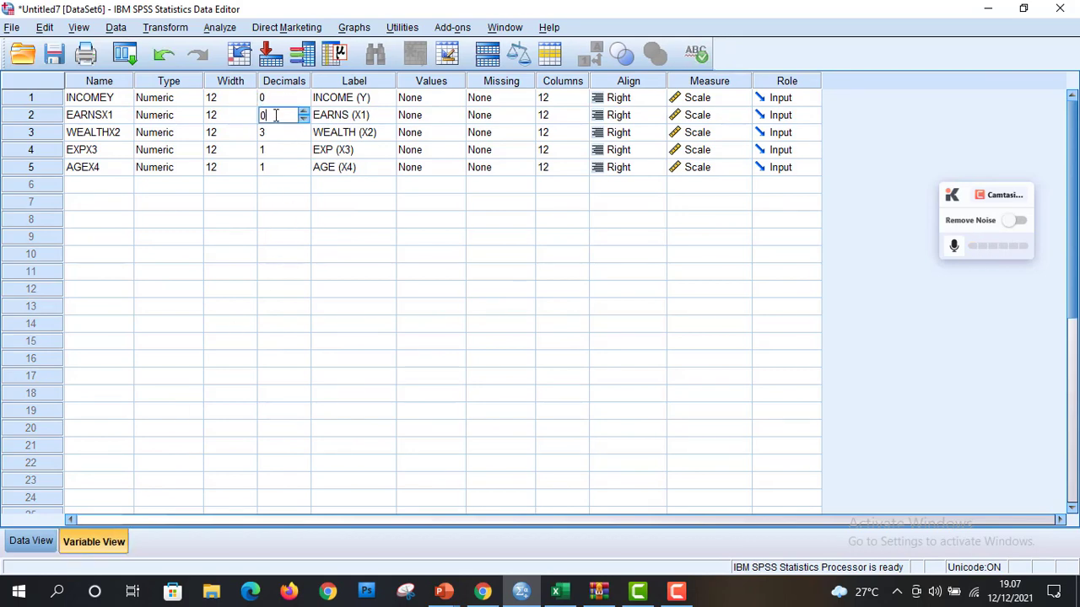
left_click(274, 132)
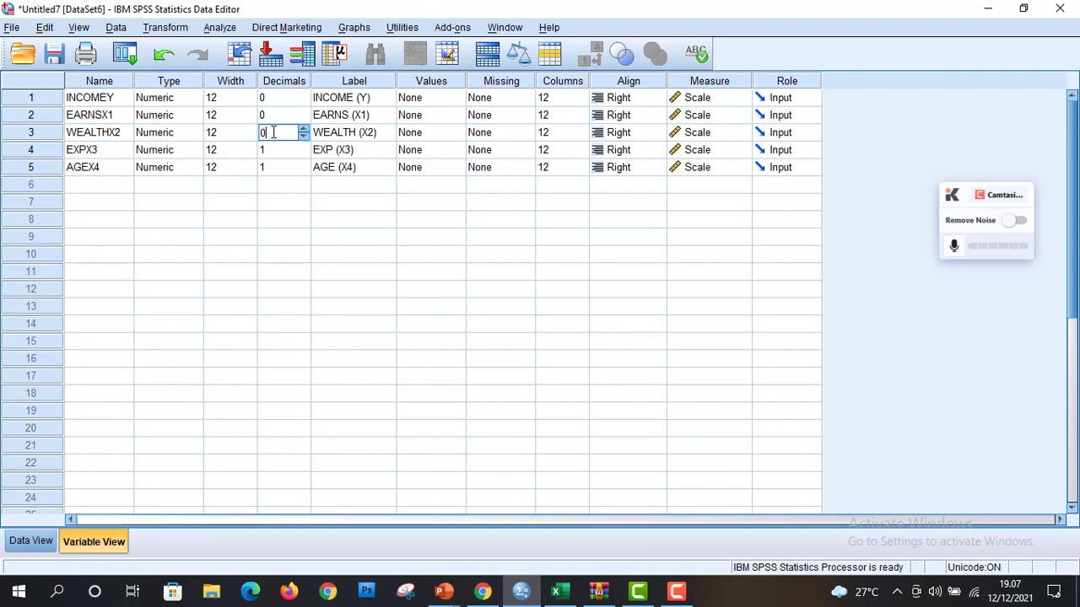
left_click(270, 150)
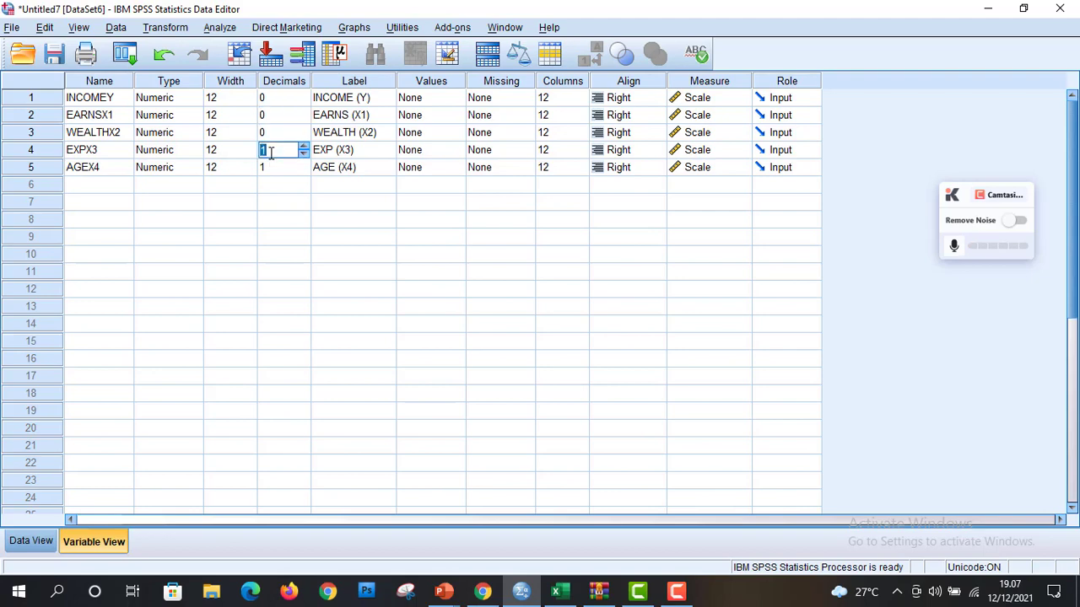
left_click(274, 167)
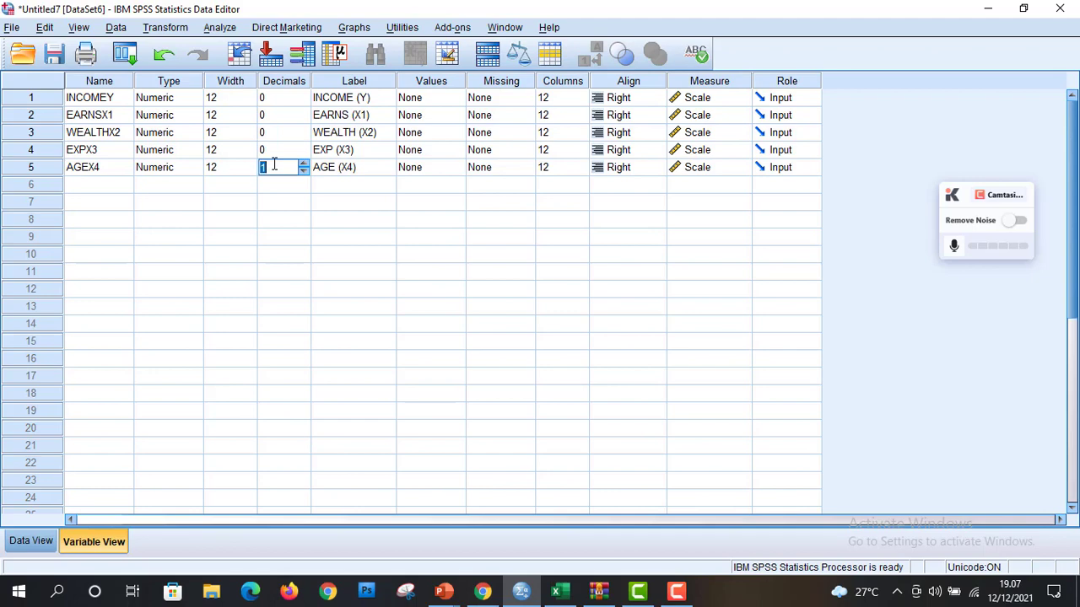
left_click(32, 544)
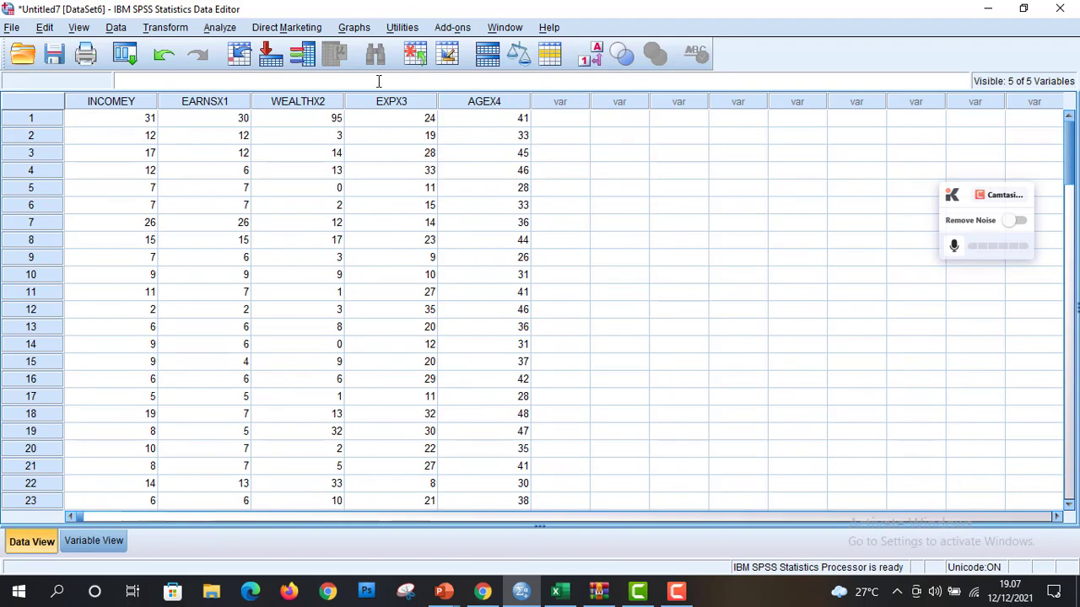
Start a linear regression with INCOME (Y) as the dependent variable.
left_click(235, 32)
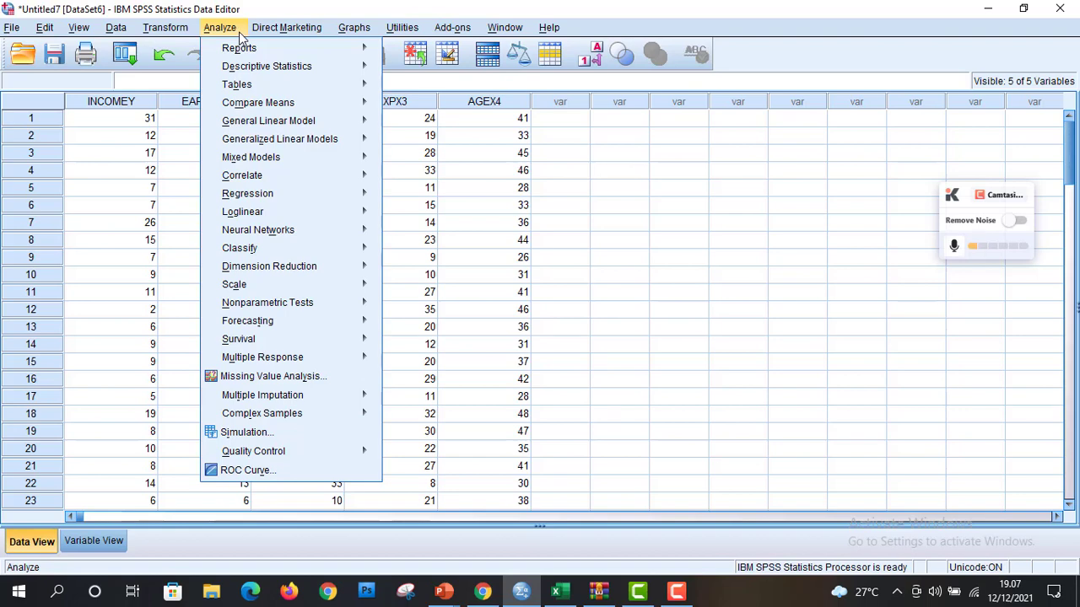
mouse_move(286, 195)
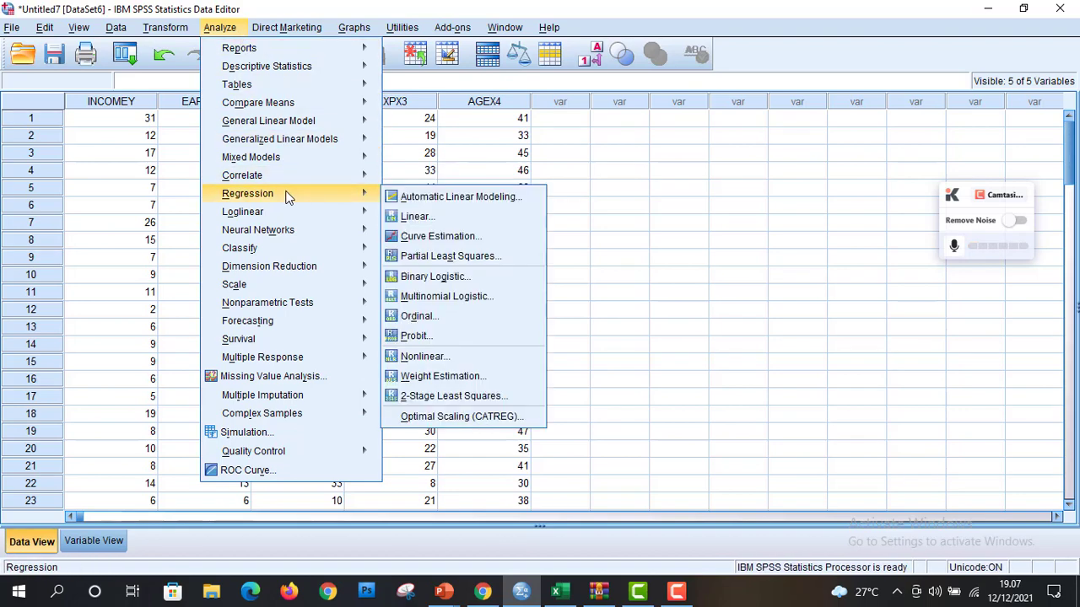
left_click(436, 219)
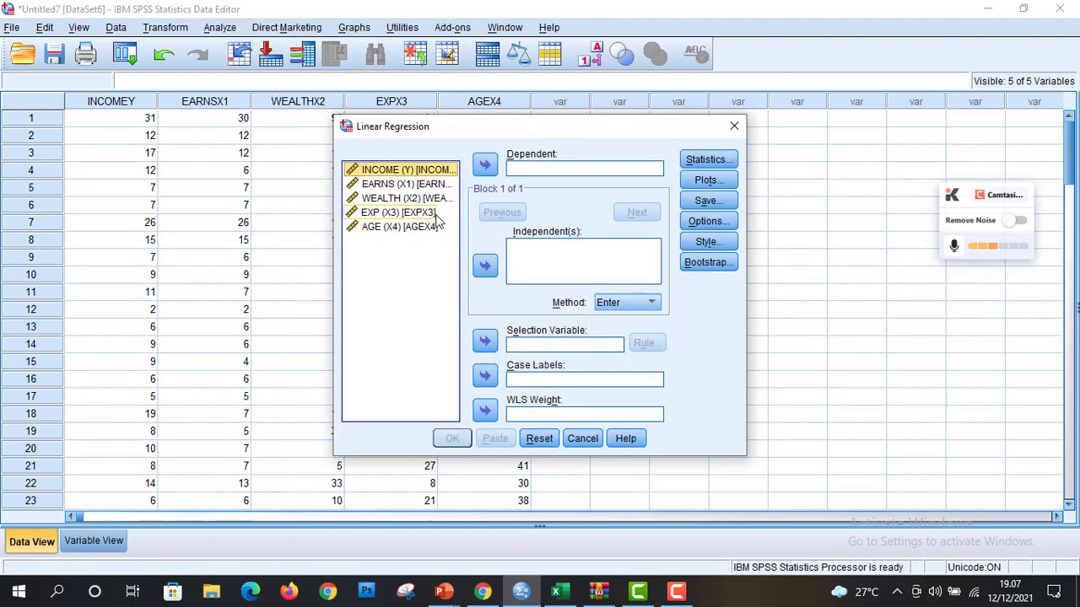
left_click(484, 164)
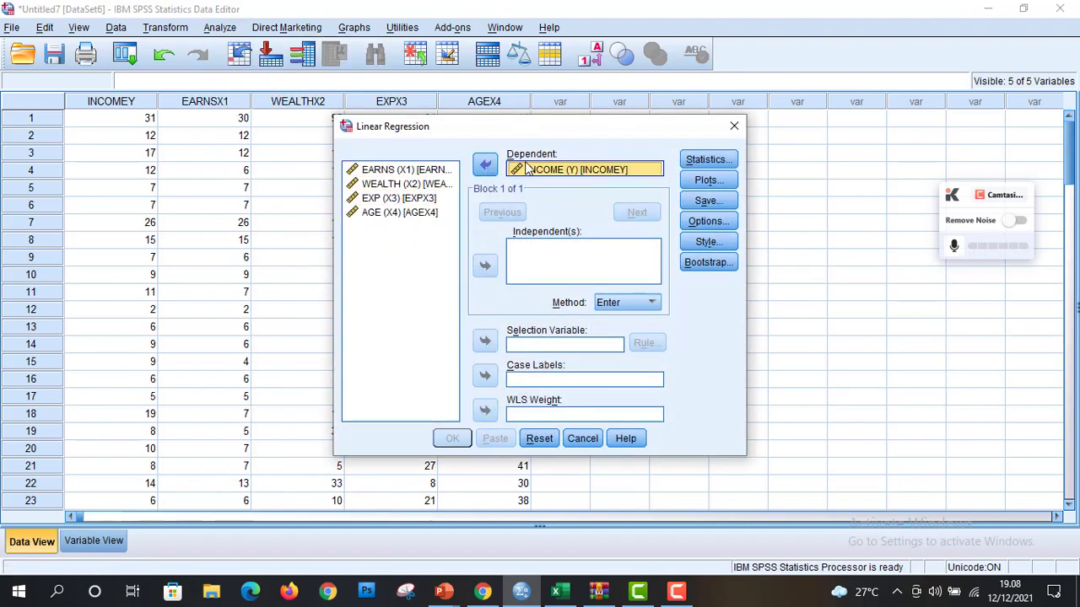
Add EARNS (X1), WEALTH (X2), EXP (X3) and AGE (X4) as the regression's independent variables.
left_click(413, 170)
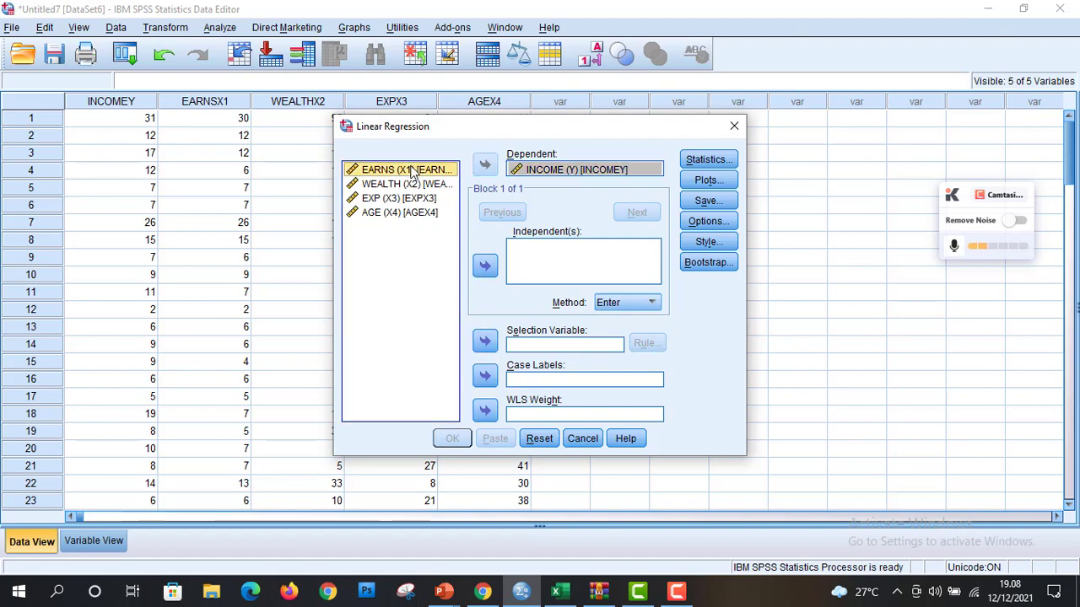
key("shift+Down")
key("shift+Down")
key("shift+Down")
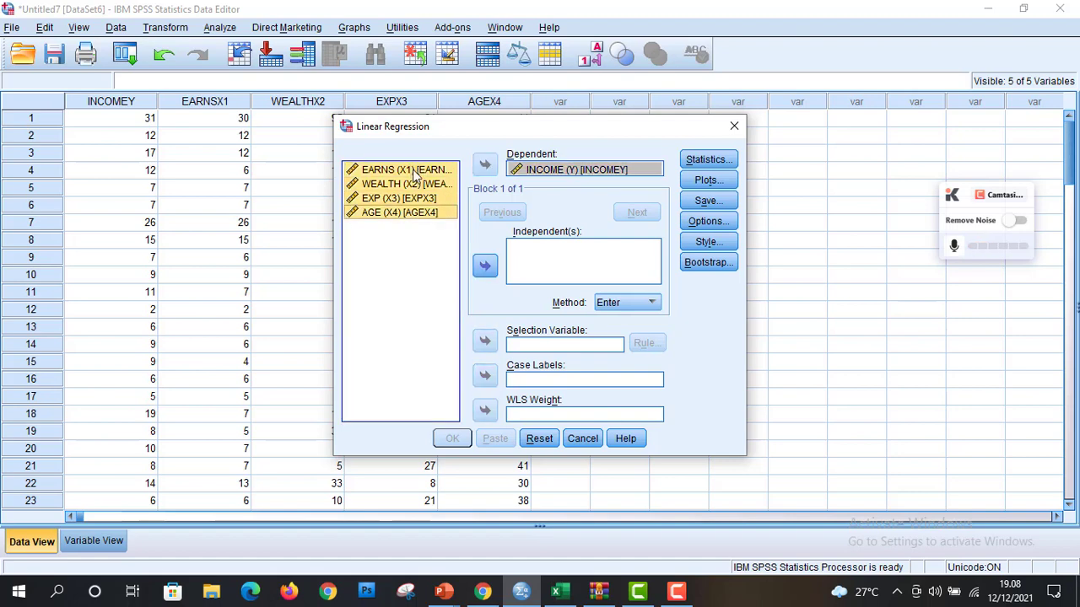
left_click(485, 266)
Keep the default regression statistics and define a scatterplot with *SRESID on the Y axis and *ZPRED on the X axis.
left_click(709, 160)
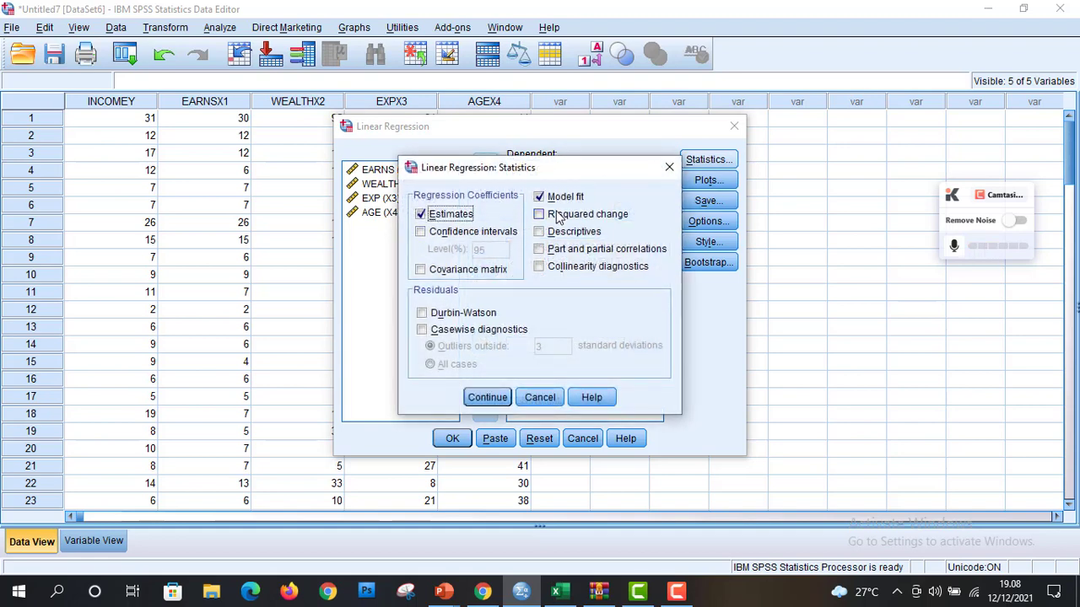
left_click(487, 397)
left_click(717, 183)
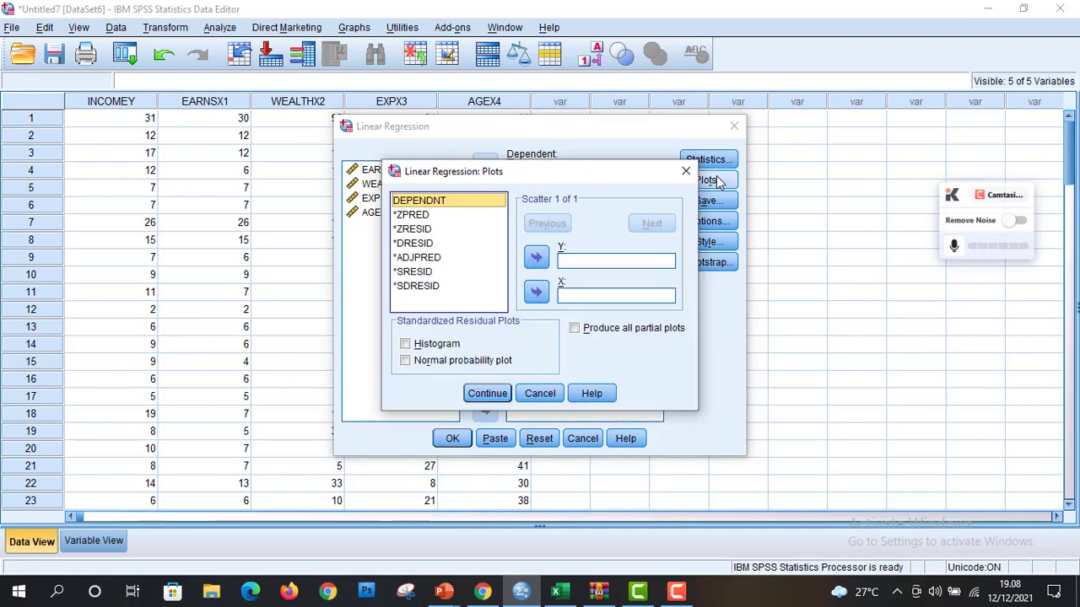
left_click(417, 215)
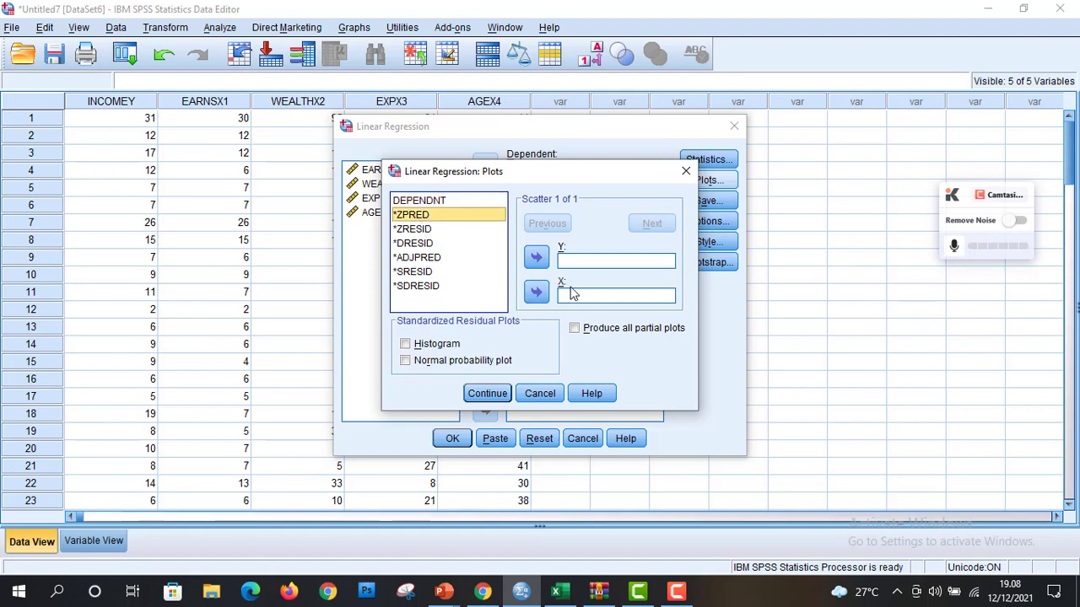
left_click(537, 292)
left_click(426, 272)
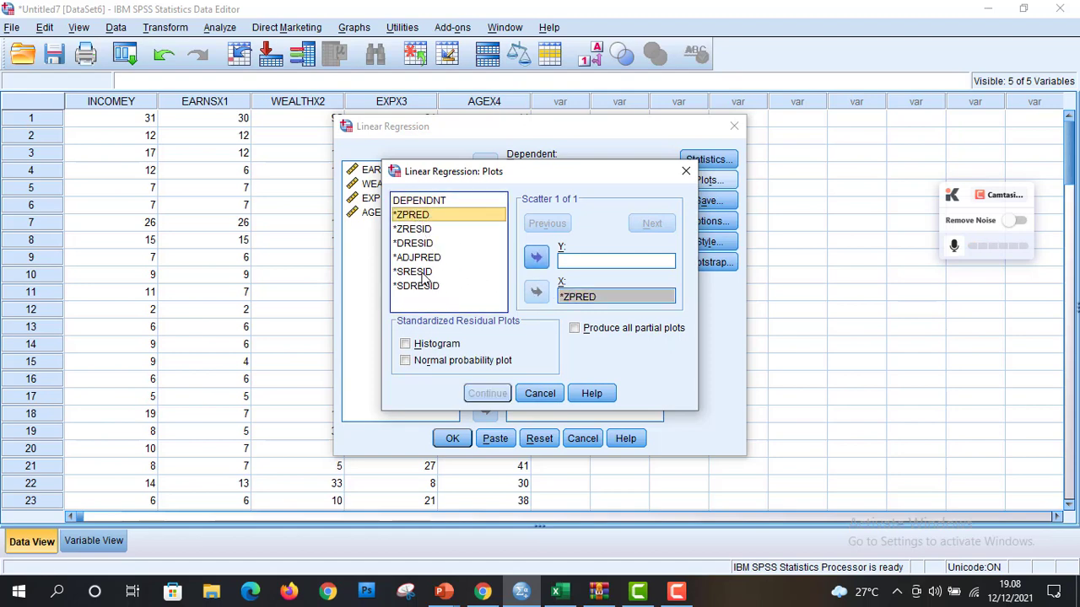
left_click(536, 258)
left_click(484, 393)
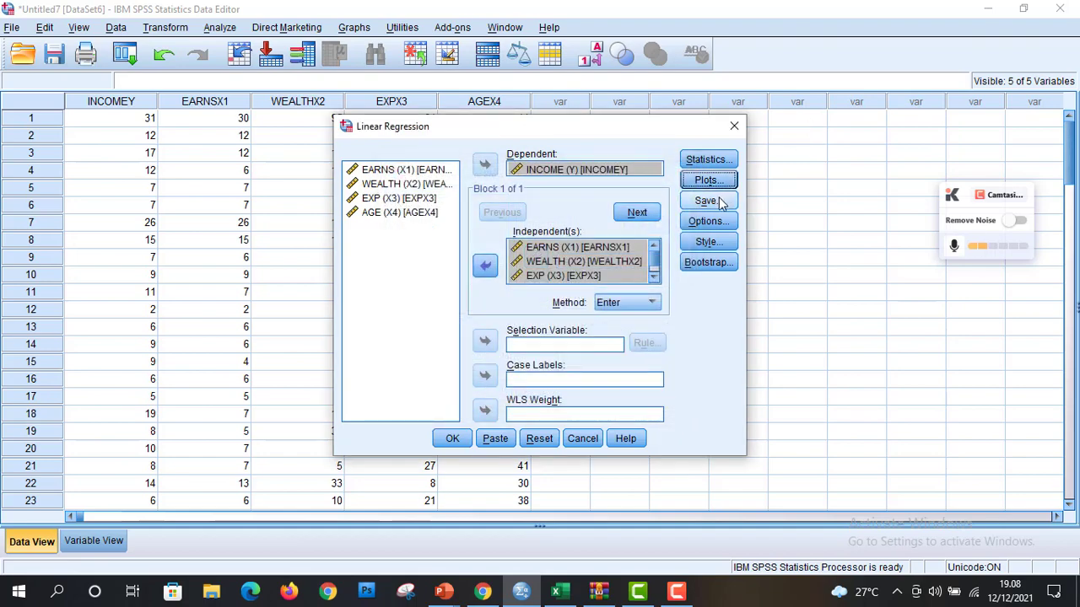
Save the unstandardized residuals as a new variable and run the regression.
left_click(721, 202)
left_click(598, 102)
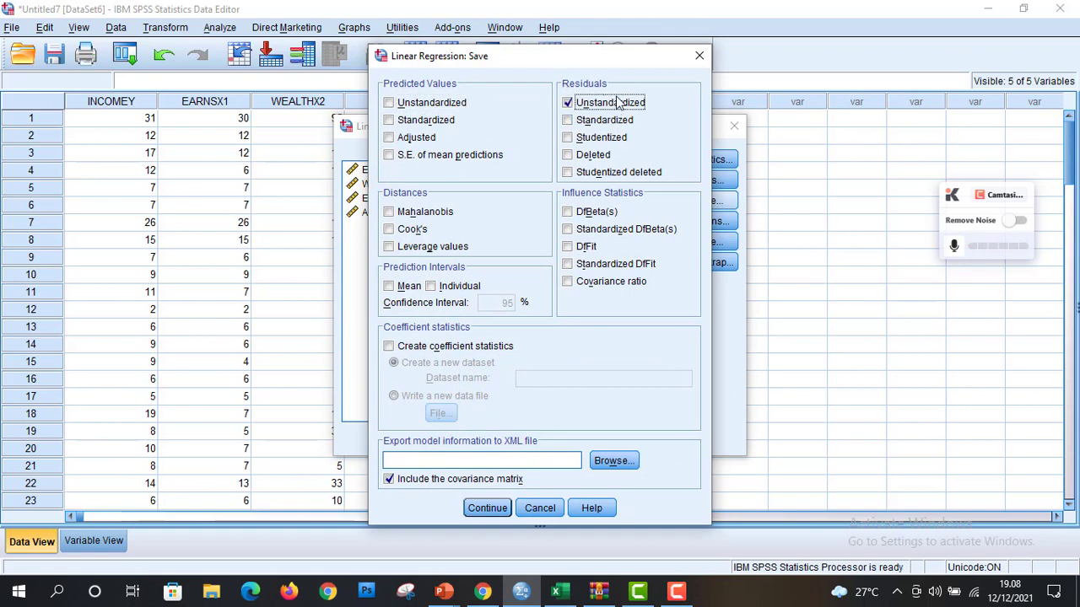
left_click(487, 509)
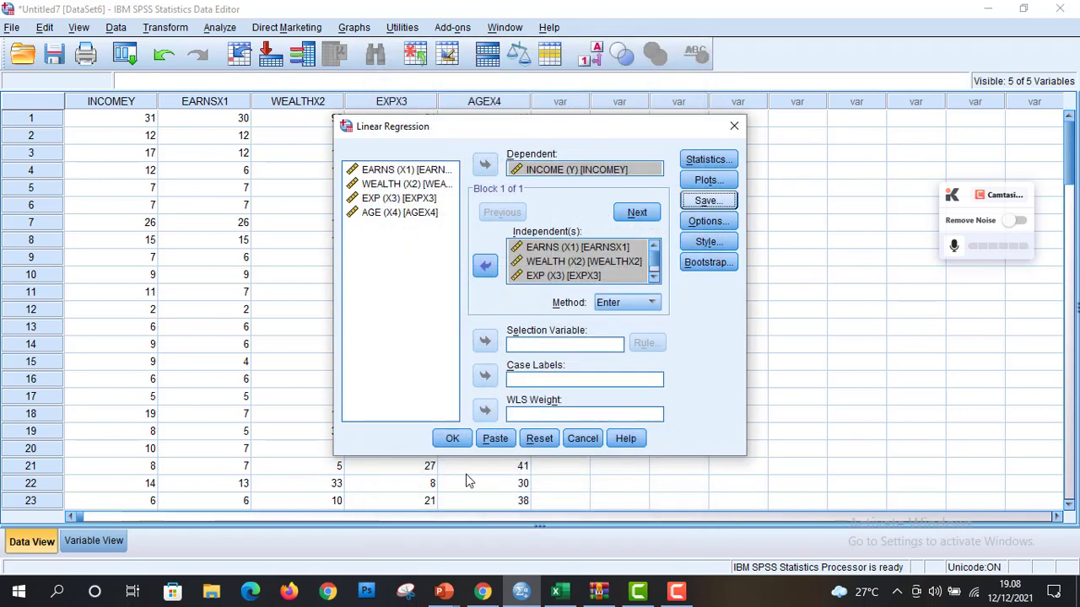
left_click(452, 440)
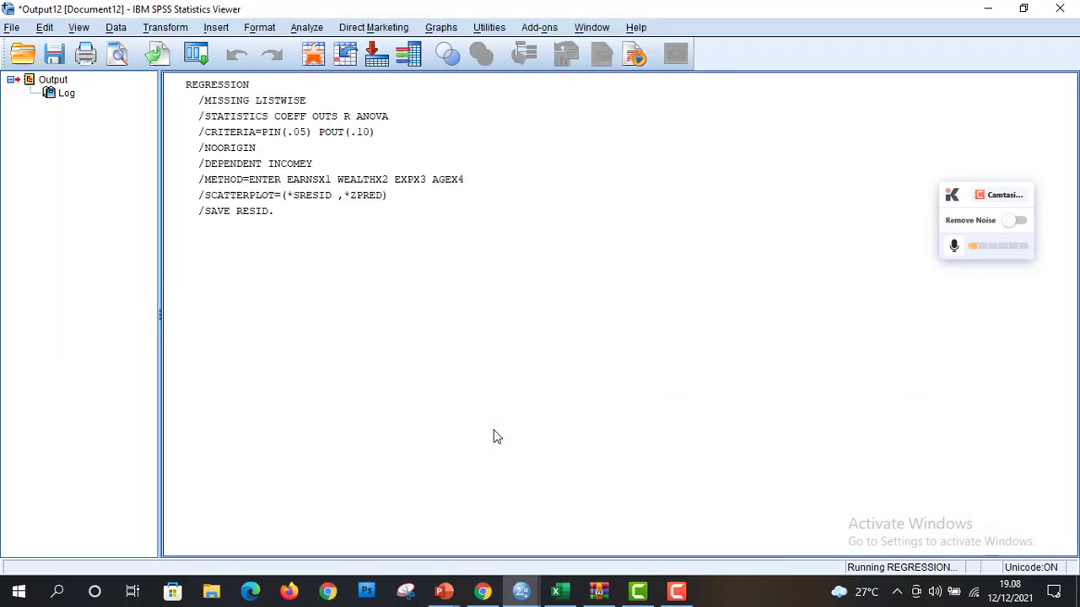
Run a one-sample Kolmogorov-Smirnov test of the unstandardized residuals against the normal distribution and review its output table.
mouse_move(520, 591)
left_click(472, 540)
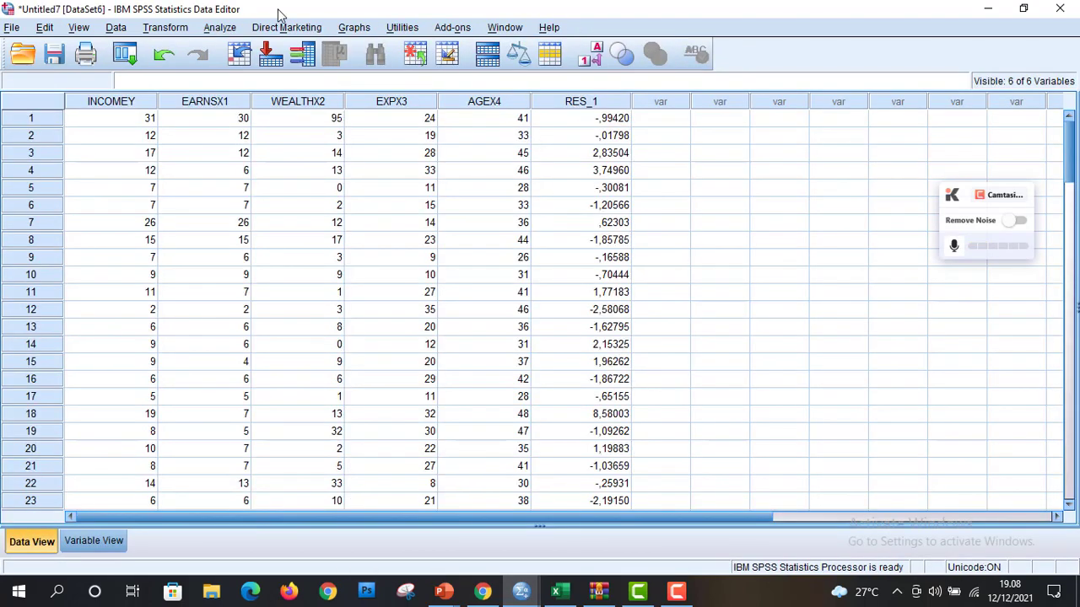
left_click(218, 27)
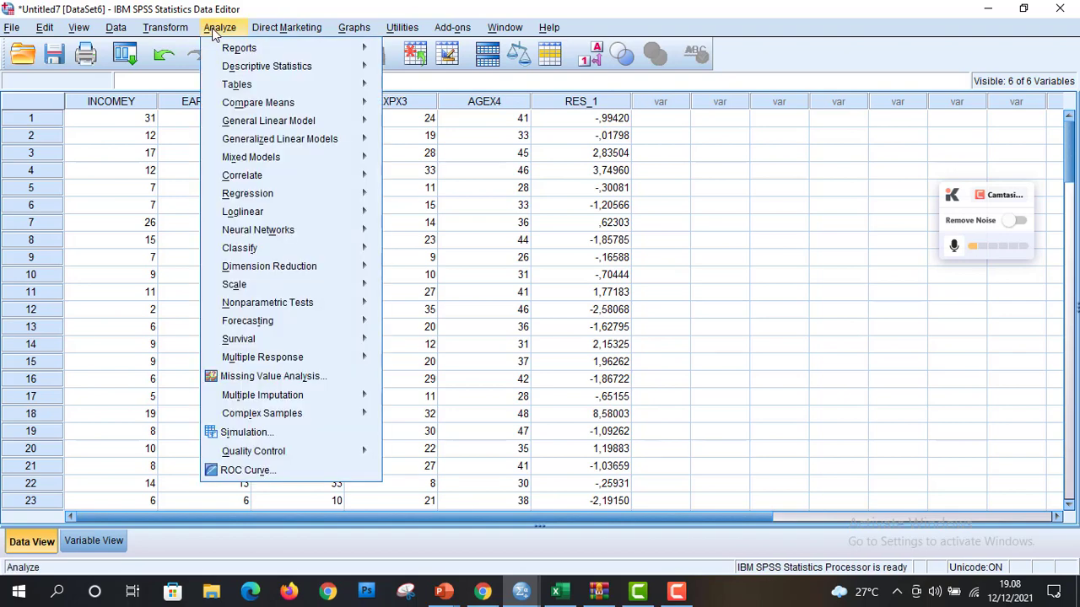
mouse_move(295, 312)
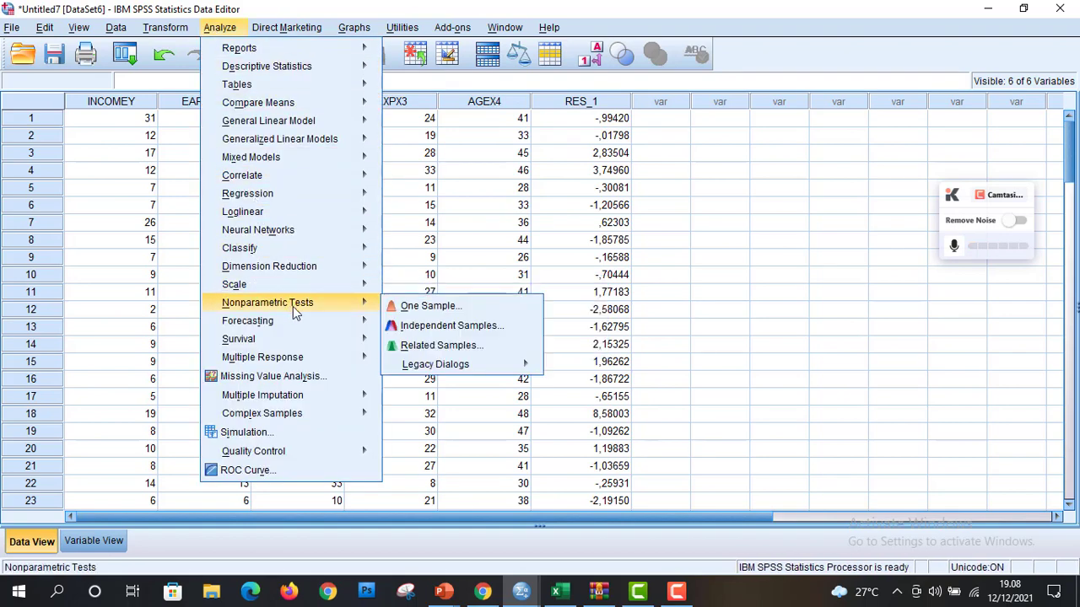
mouse_move(445, 371)
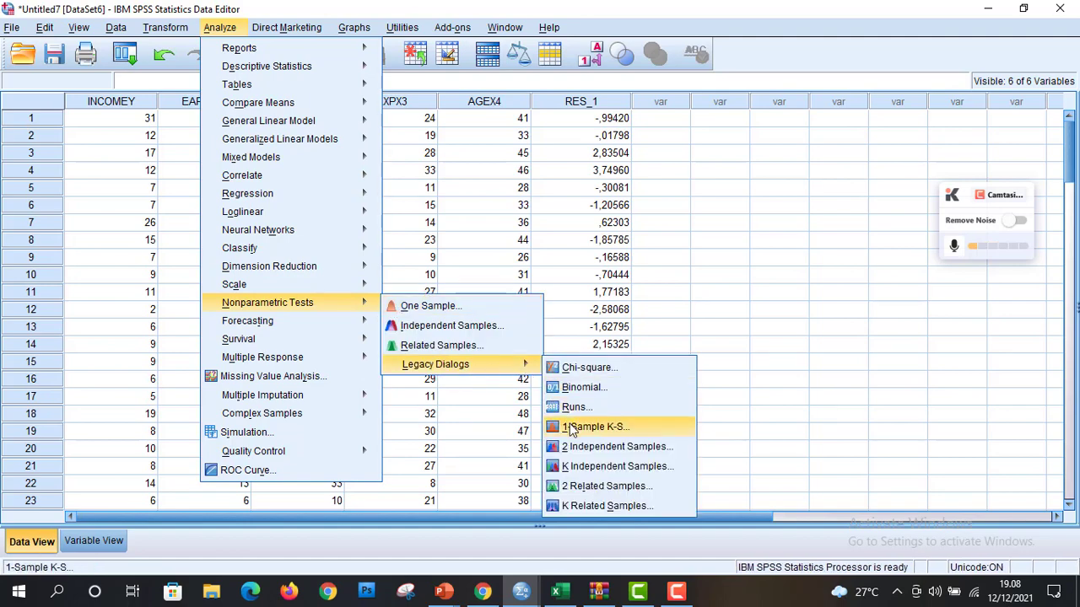
left_click(570, 428)
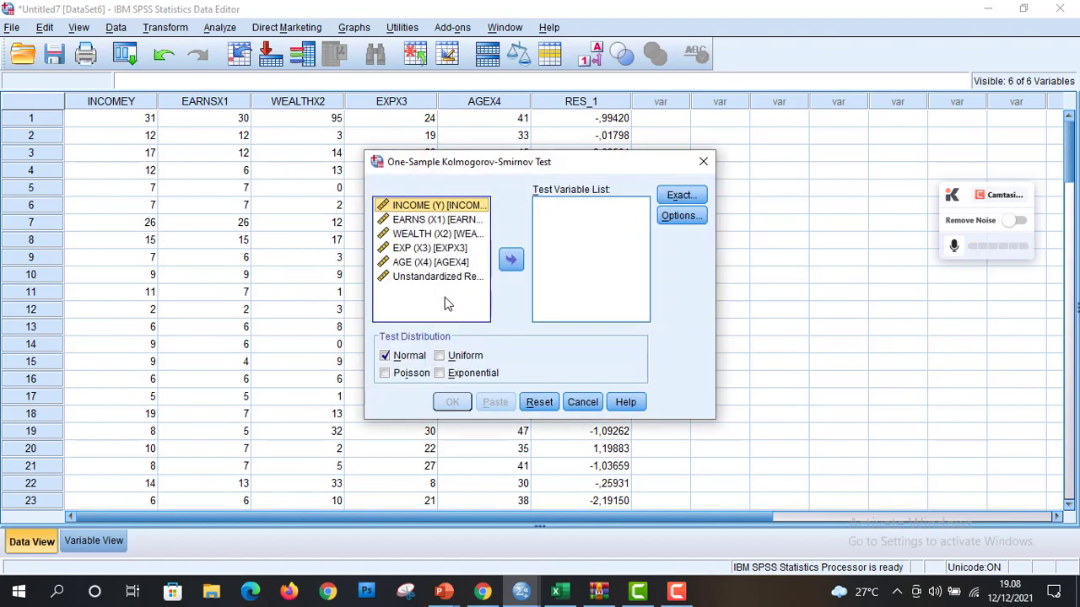
left_click(438, 279)
left_click(510, 260)
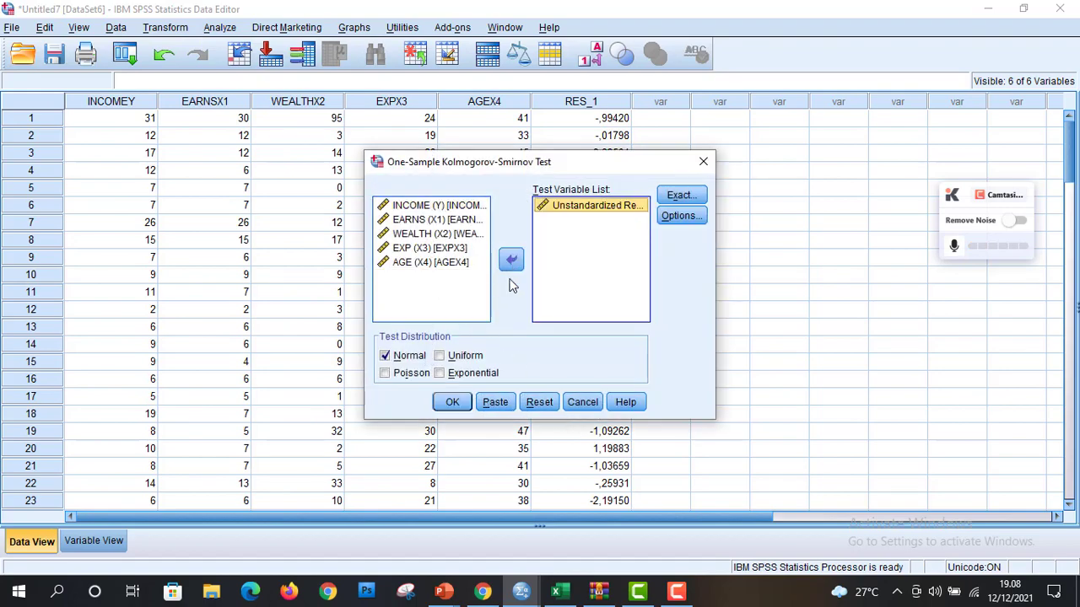
left_click(452, 402)
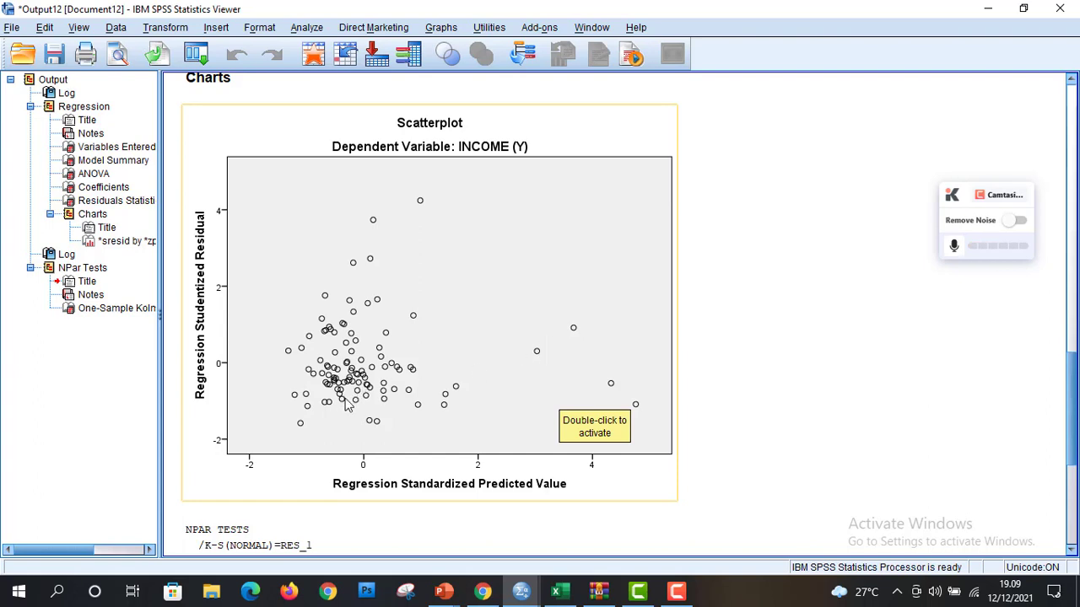
left_click_drag(1074, 487, 1074, 555)
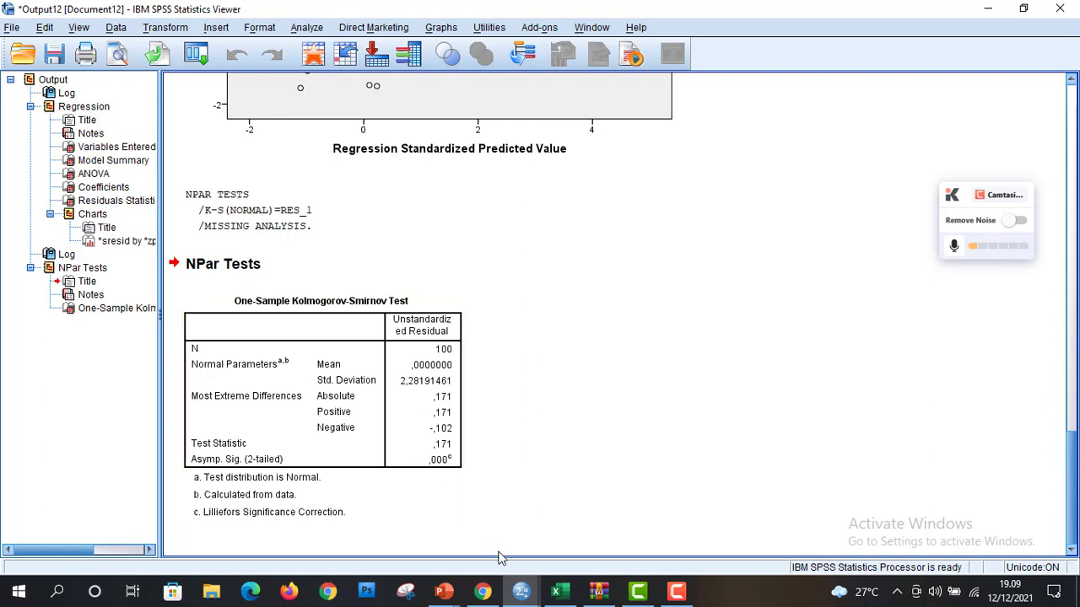
From the dataset window, reopen the legacy one-sample Kolmogorov-Smirnov test and remove the unstandardized residuals from its test variables.
left_click(521, 590)
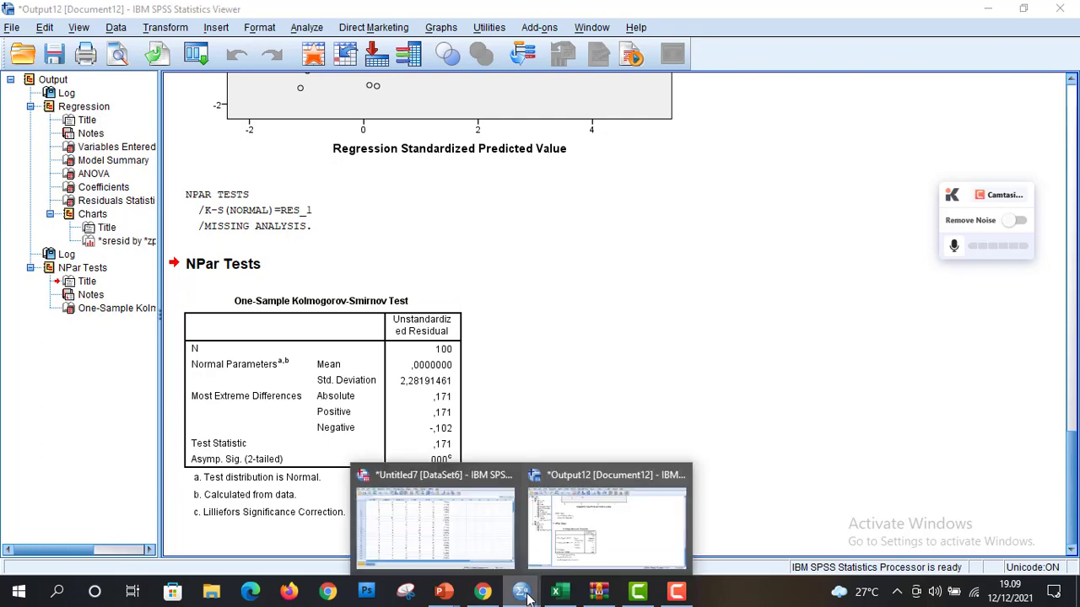
left_click(485, 537)
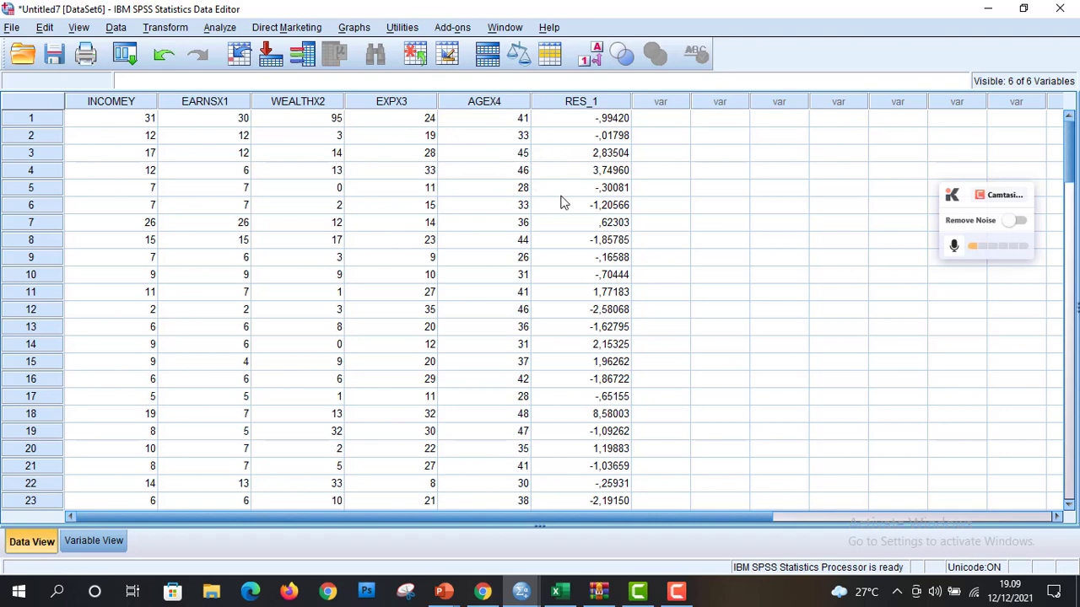
left_click(233, 32)
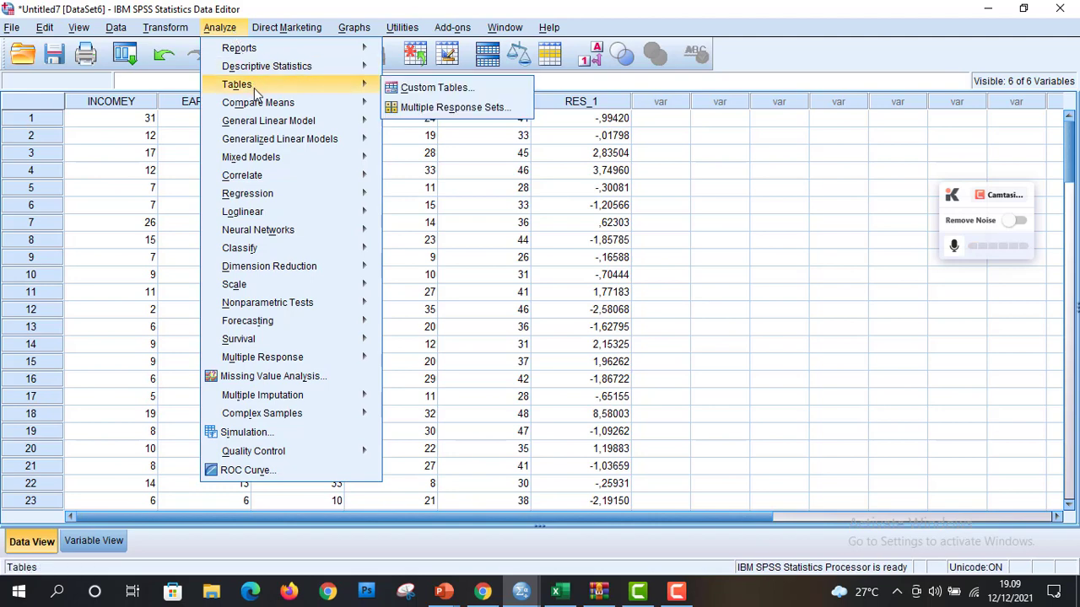
mouse_move(278, 301)
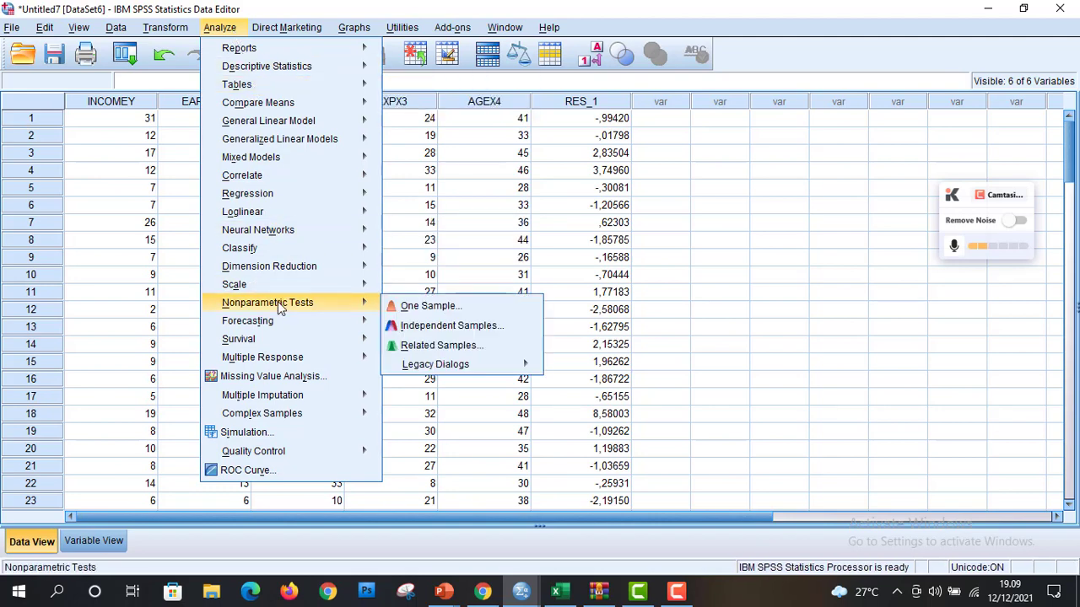
mouse_move(451, 369)
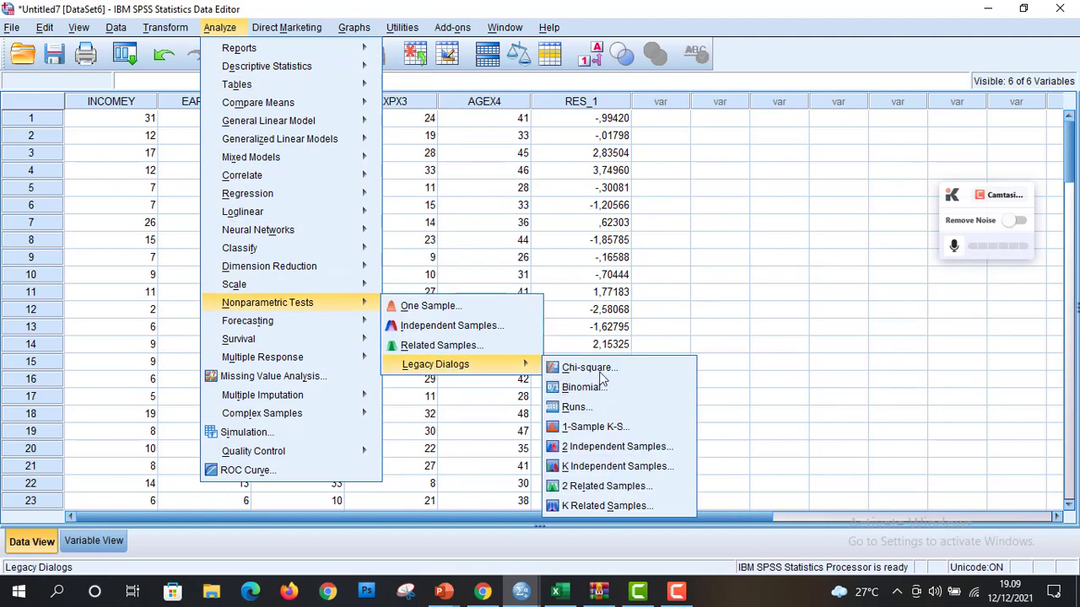
left_click(616, 427)
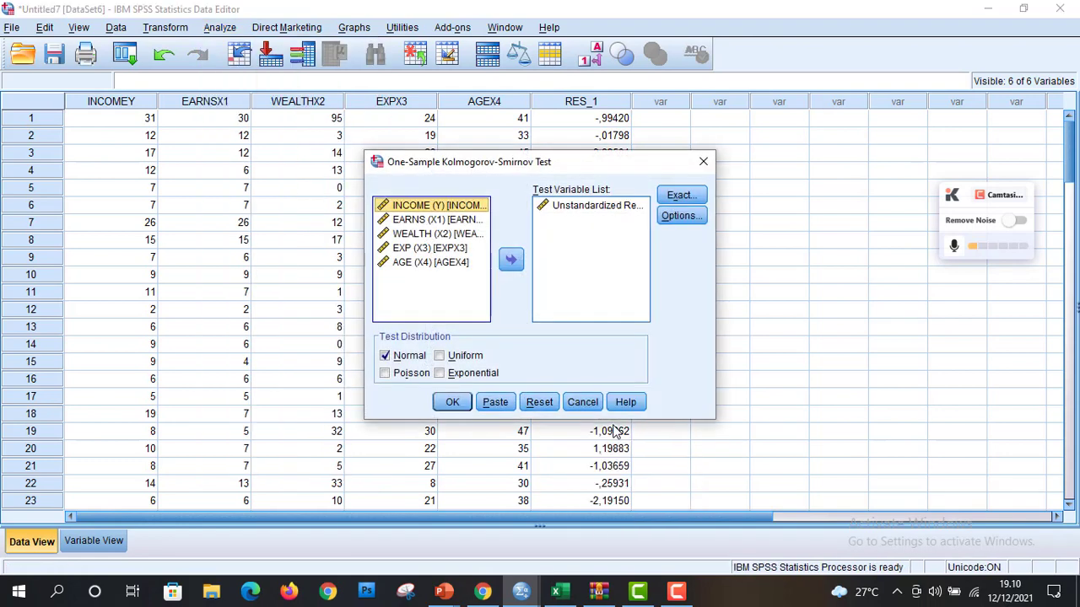
left_click(564, 211)
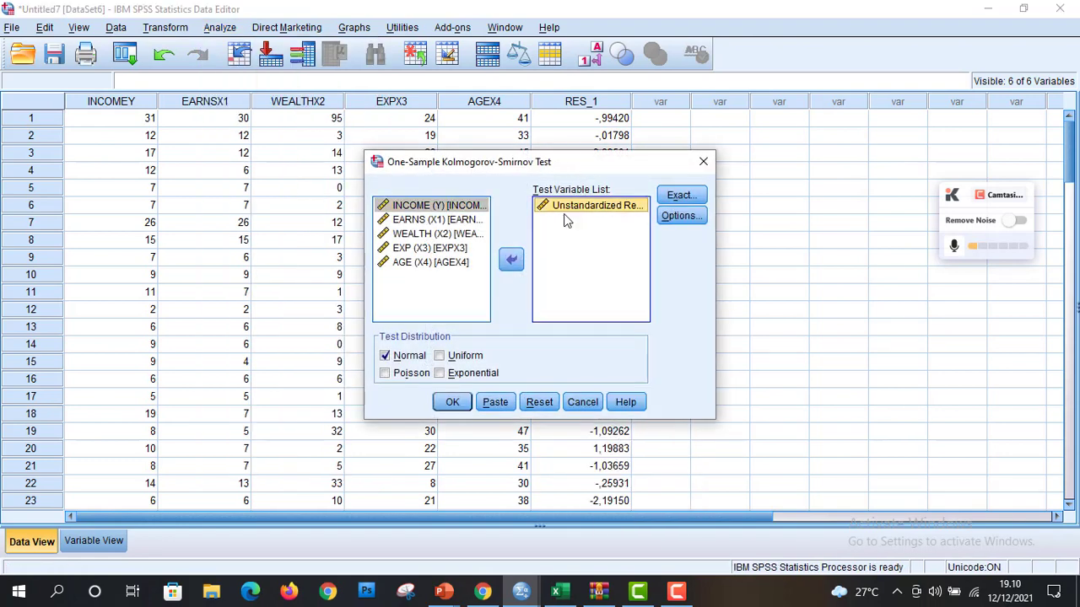
left_click(510, 259)
Run the one-sample Kolmogorov-Smirnov test against the normal distribution for INCOME (Y), EARNS (X1), WEALTH (X2), EXP (X3) and AGE (X4).
left_click(465, 211)
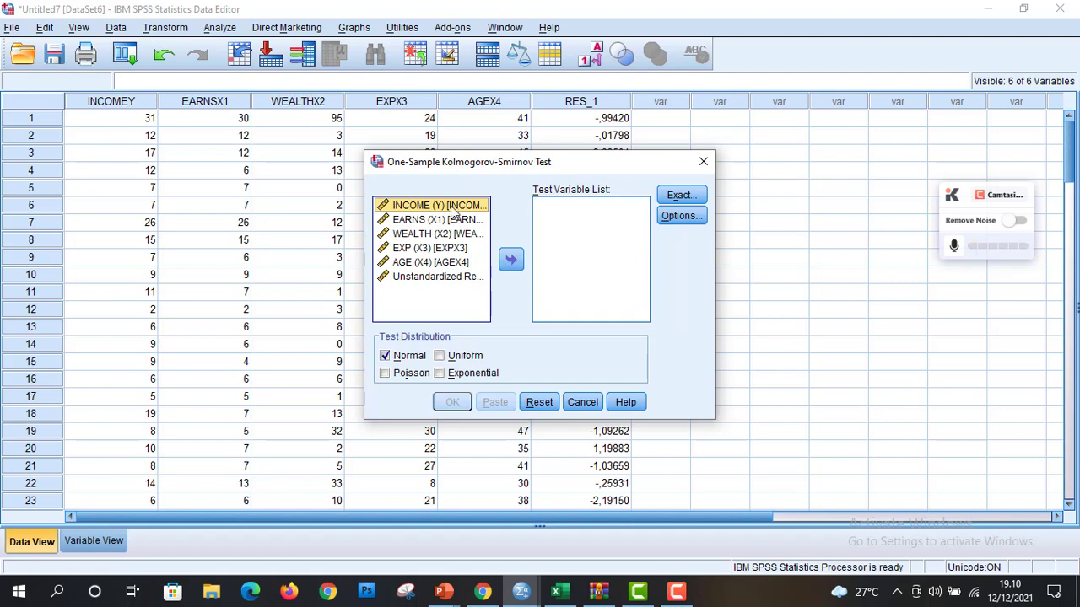
key("shift+Down")
key("shift+Down")
key("shift+Down")
key("shift+Down")
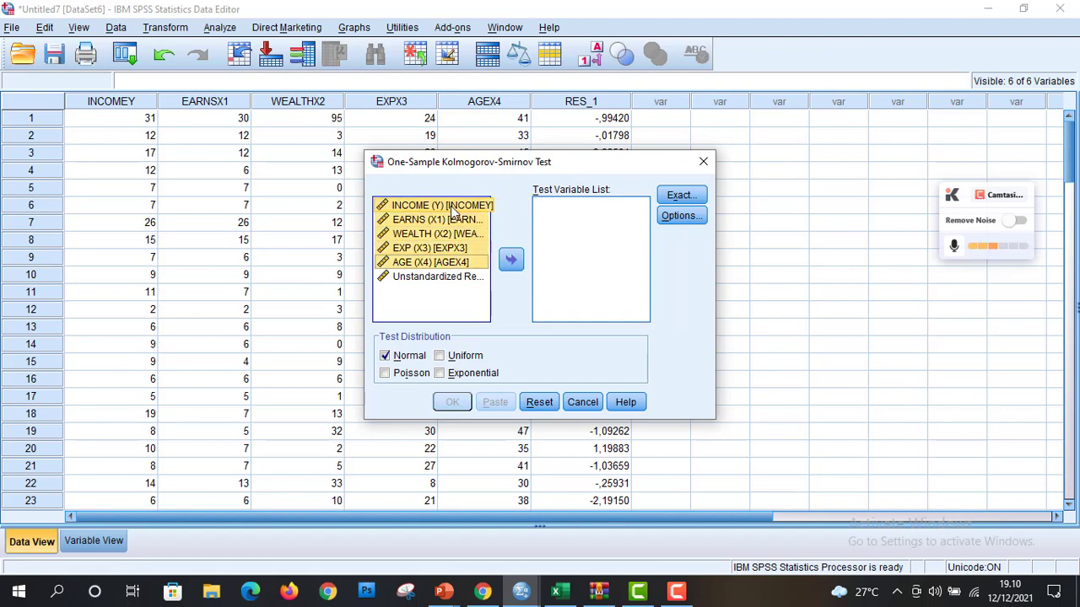
left_click(511, 258)
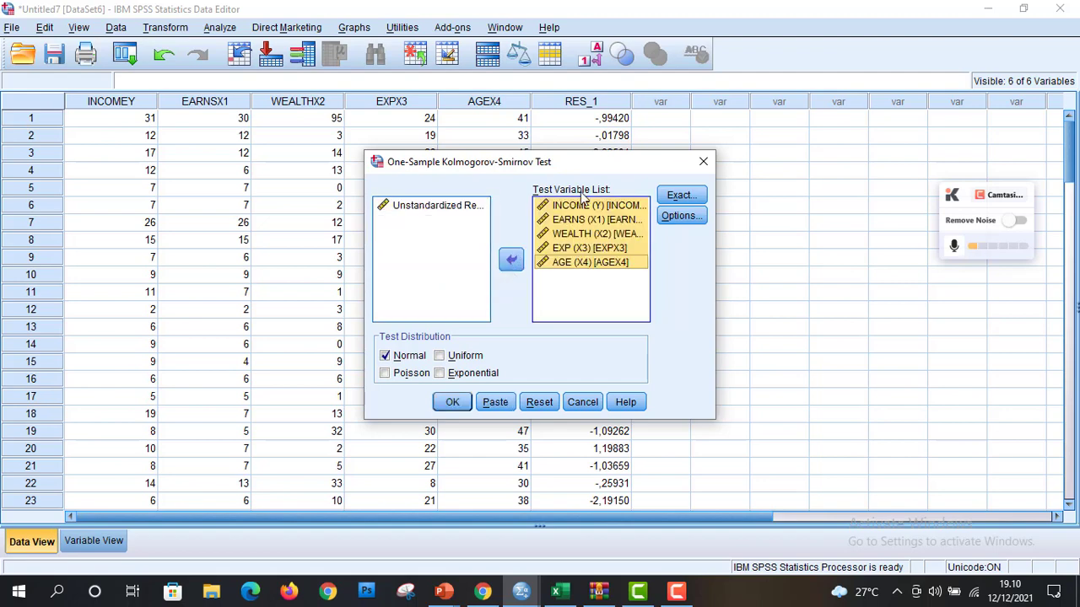
left_click(452, 401)
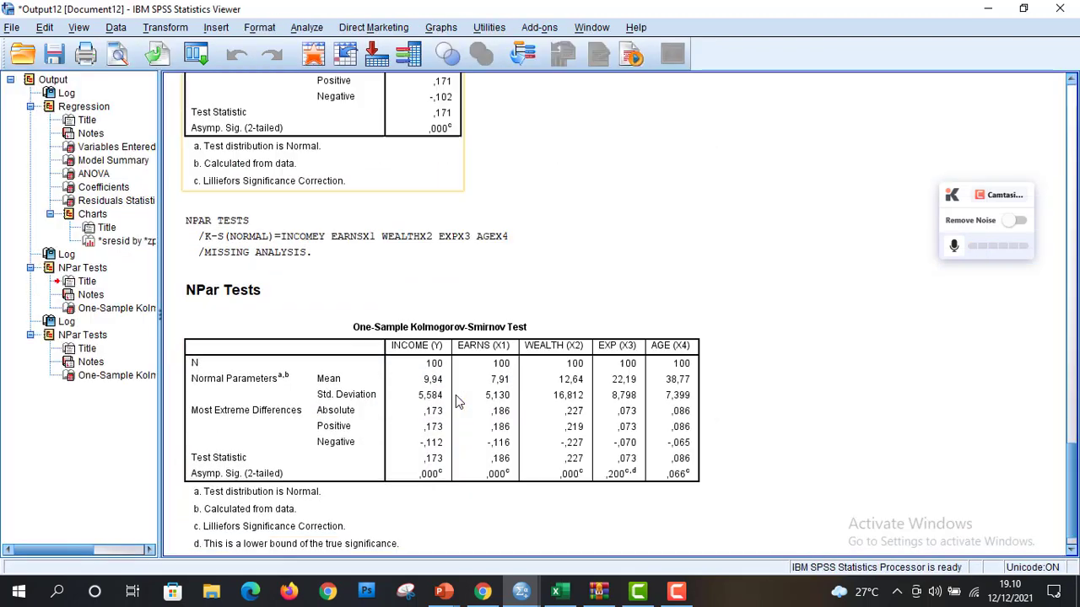
key("F9")
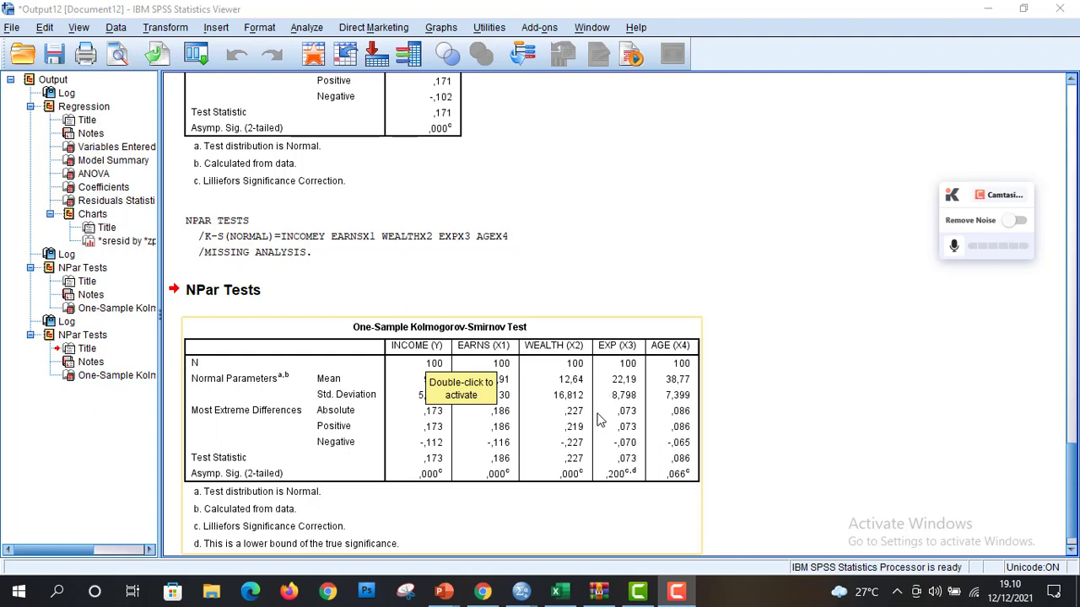
From the dataset window, create a legacy histogram of INCOME (Y) with the normal curve displayed.
left_click(523, 583)
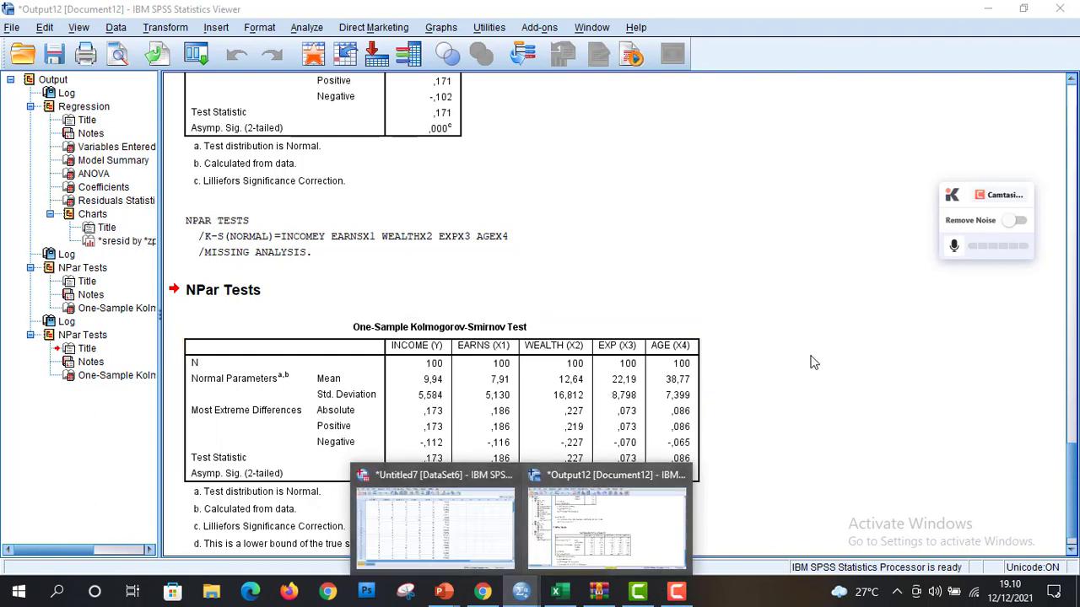
left_click(460, 522)
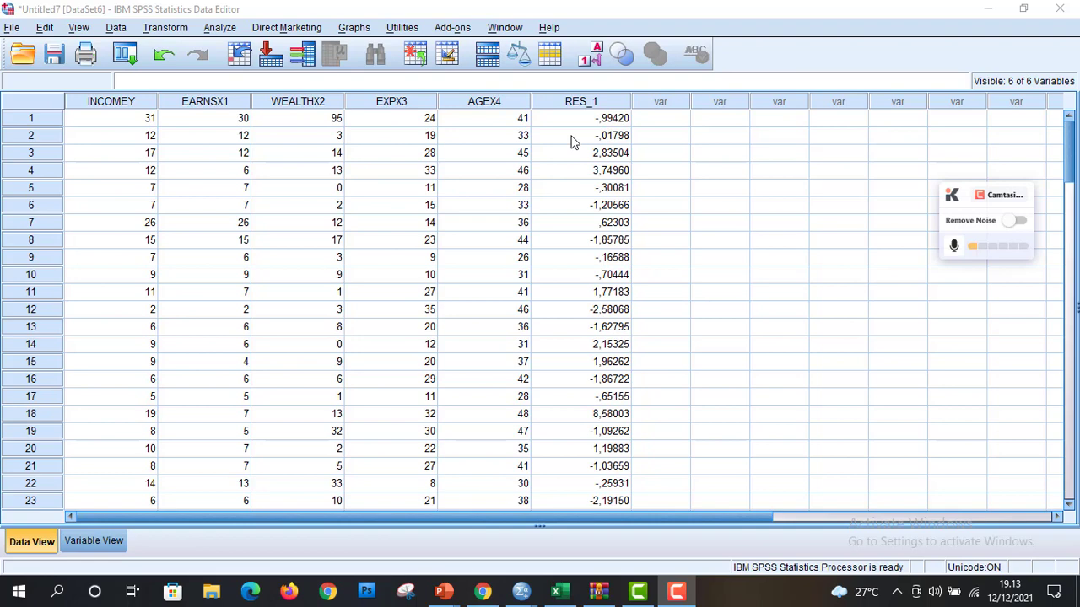
left_click(354, 28)
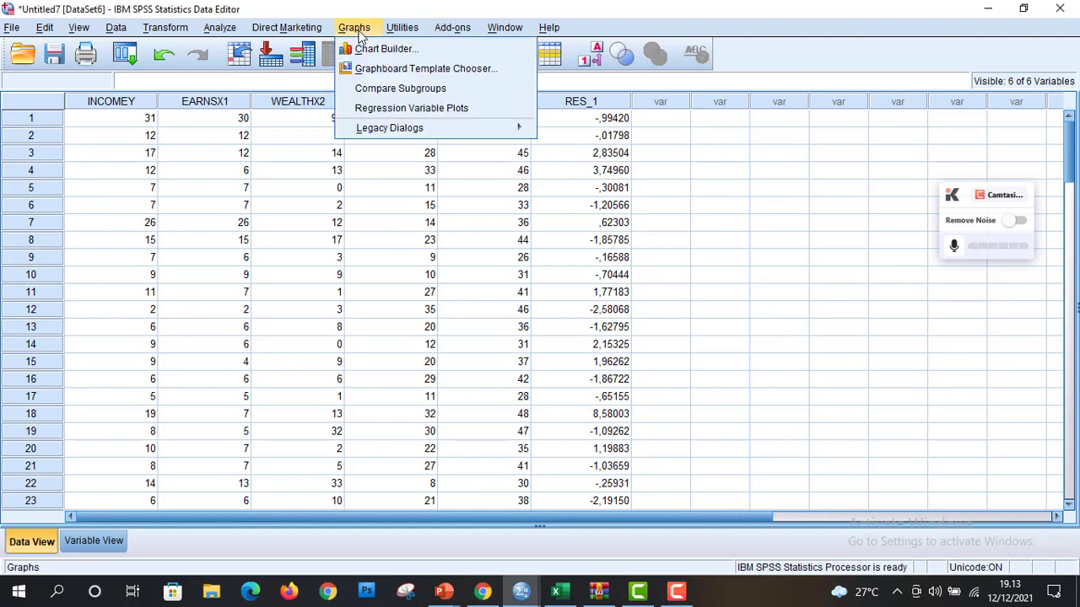
mouse_move(393, 135)
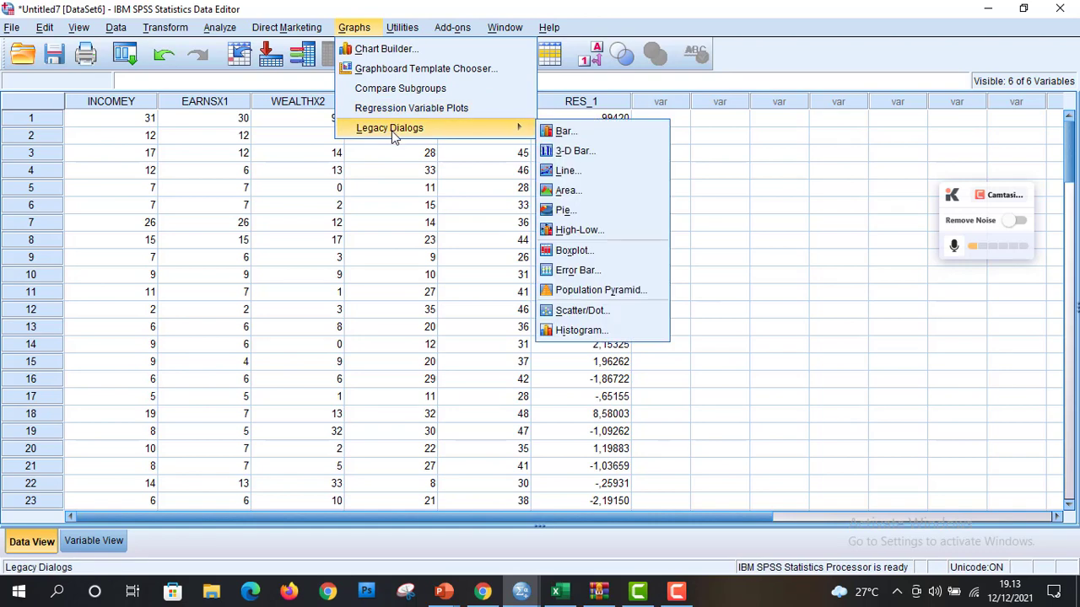
left_click(607, 330)
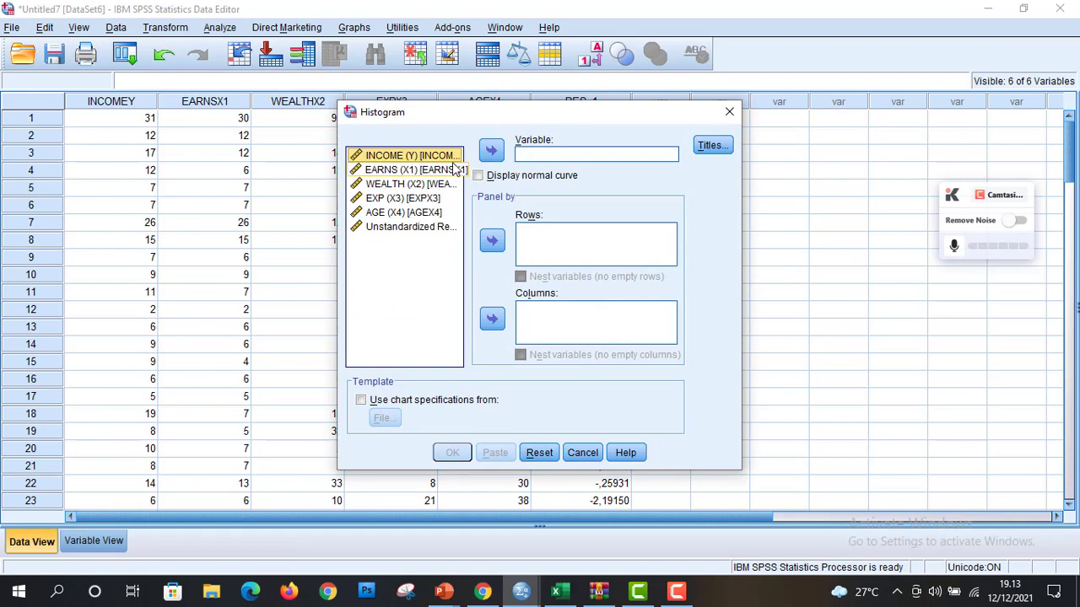
left_click(489, 152)
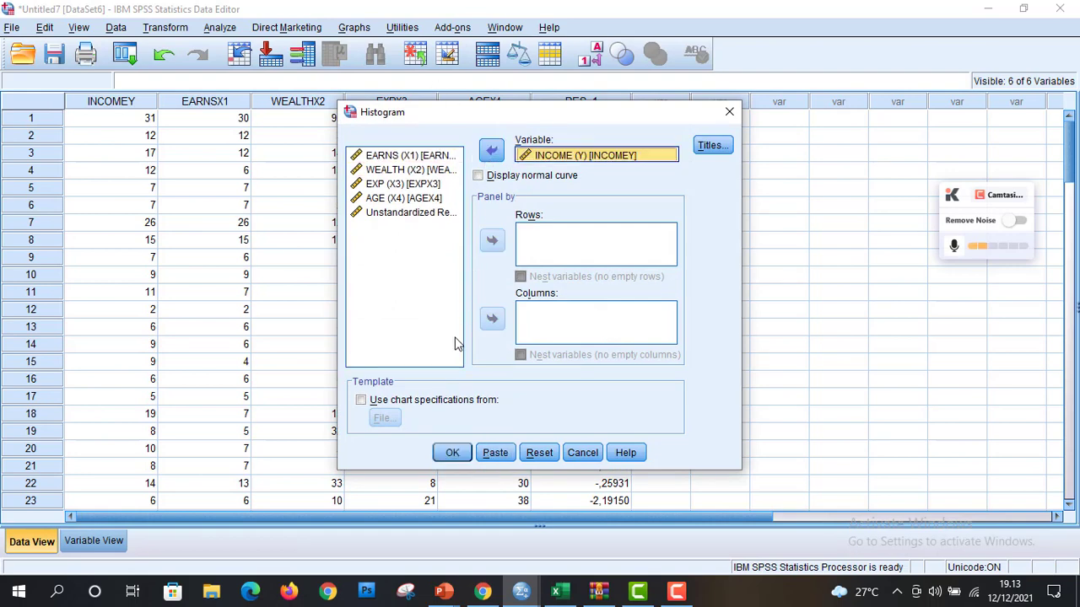
left_click(478, 176)
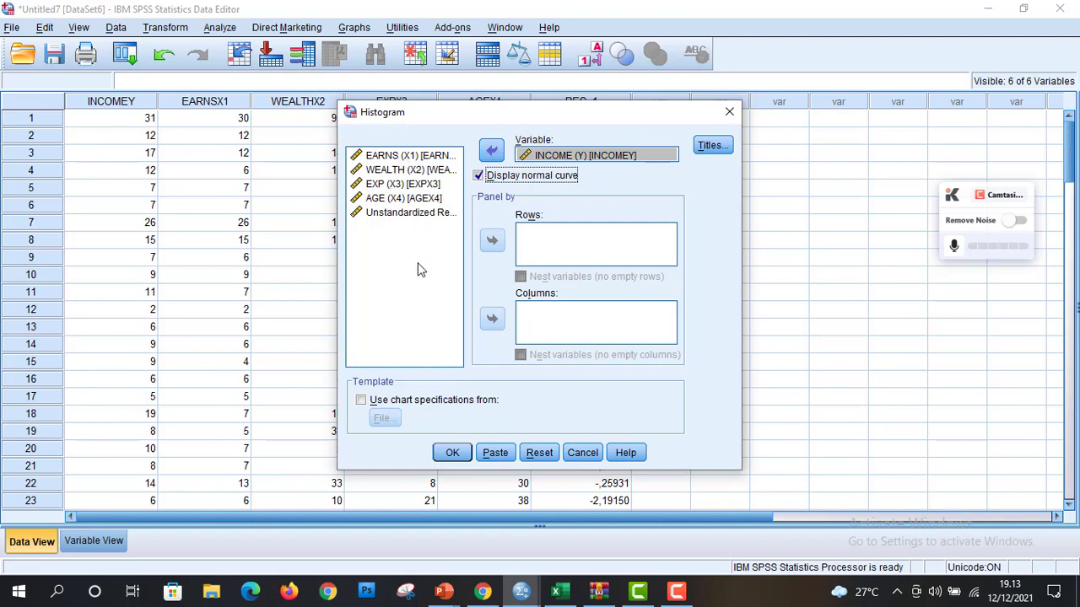
left_click(453, 454)
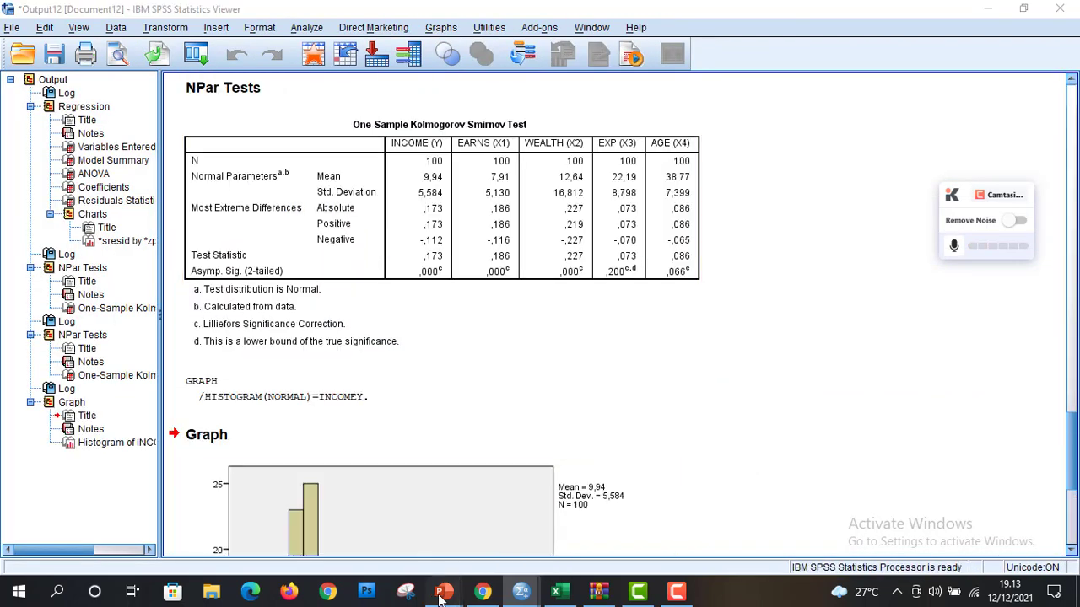
Switch to the Presentasi1 presentation in PowerPoint and review the slides on transformation types and histogram shapes for non-normal data.
mouse_move(443, 590)
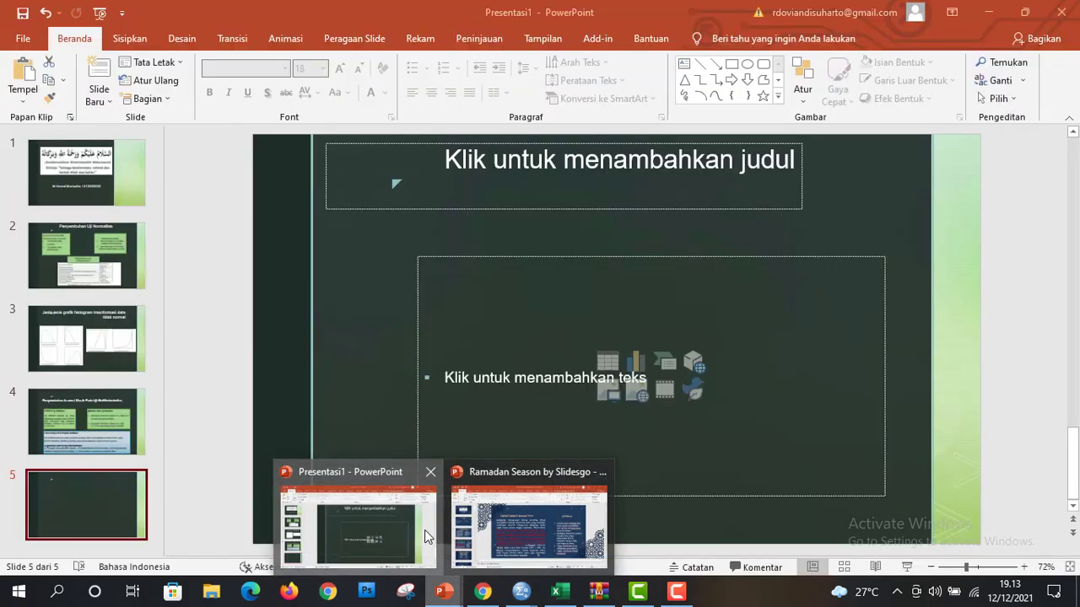
left_click(424, 529)
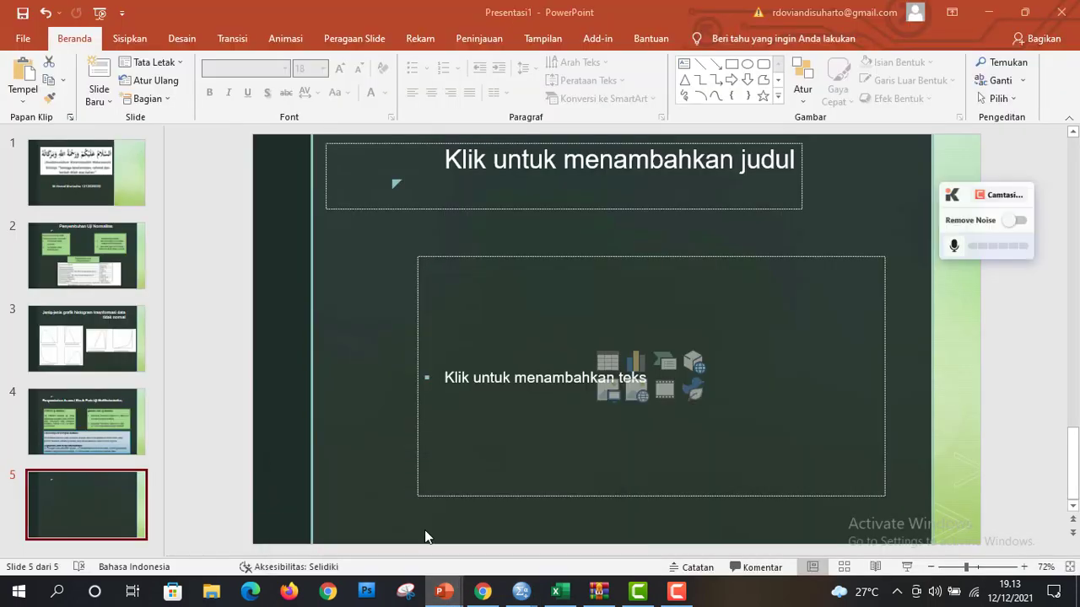
left_click(90, 279)
left_click(89, 338)
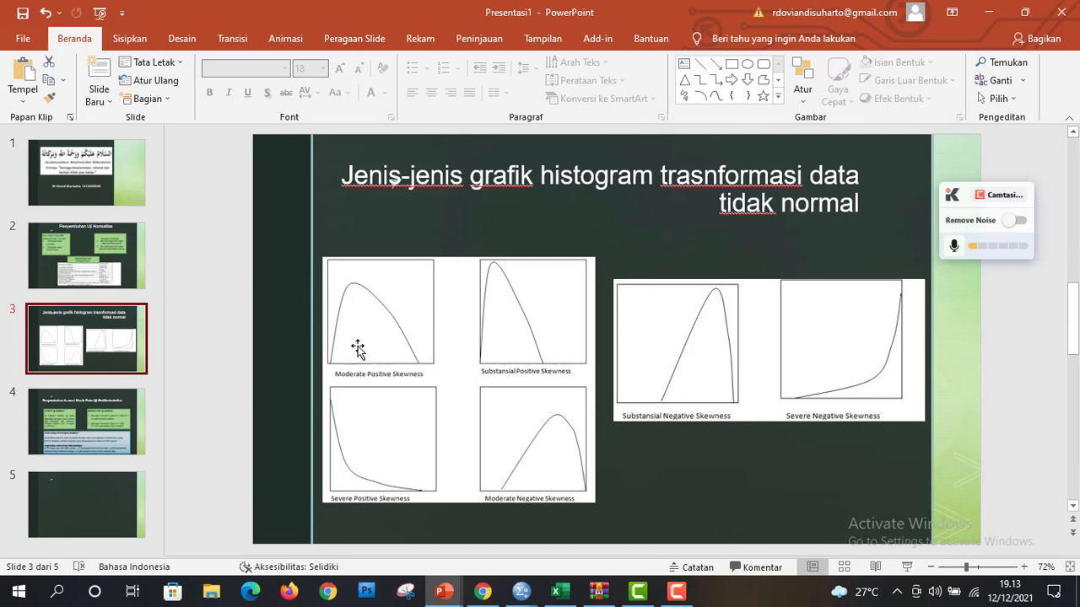
left_click(73, 273)
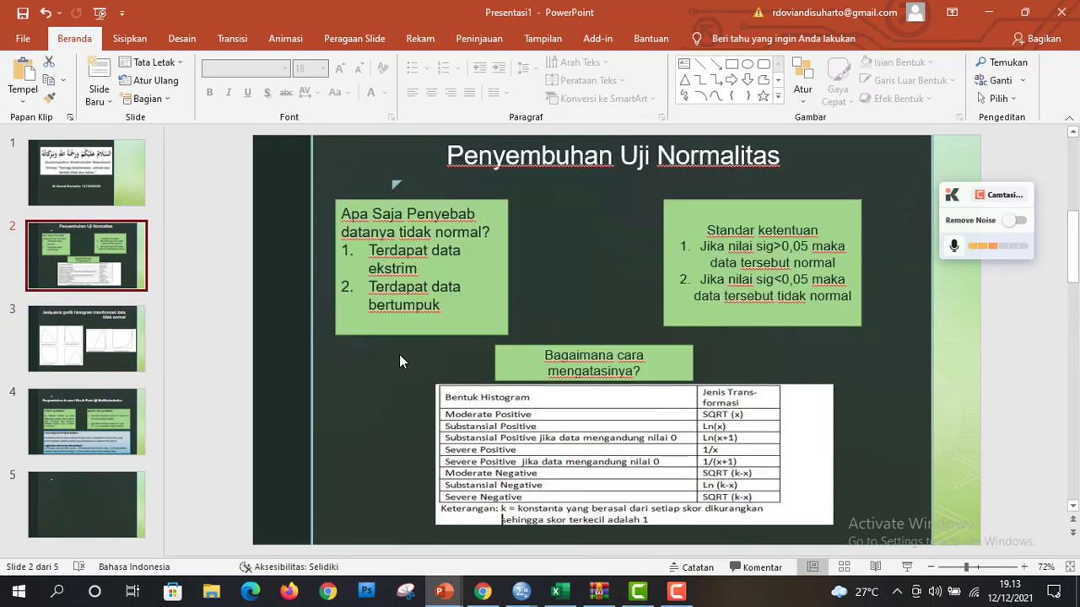
left_click(126, 339)
Switch back to the SPSS output and examine the shape of the INCOME (Y) histogram against its normal curve.
mouse_move(523, 594)
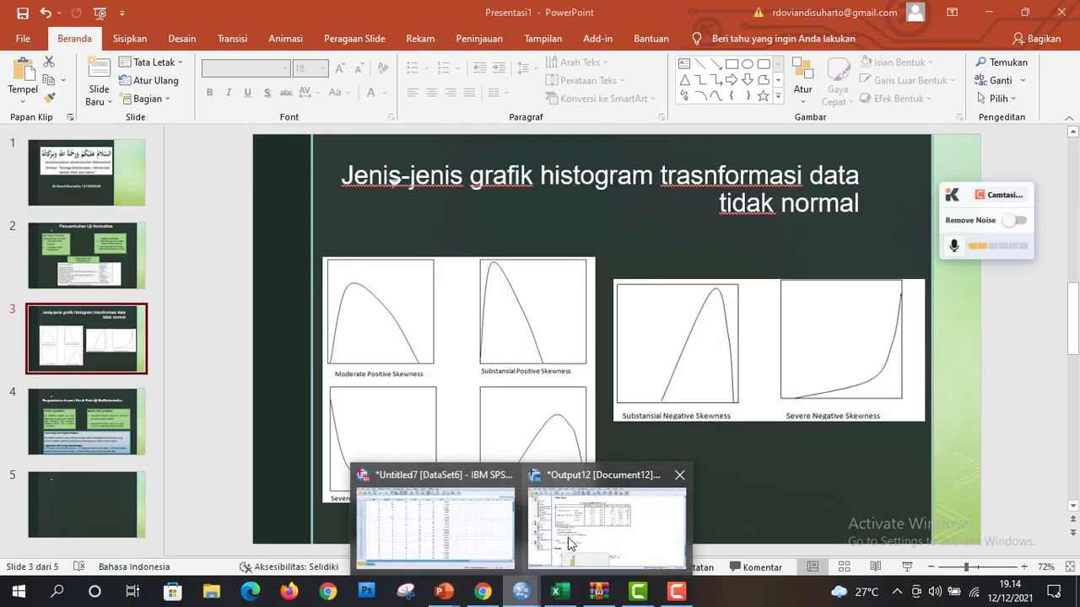
left_click(568, 536)
left_click(1073, 285)
left_click_drag(1073, 304, 1068, 483)
left_click(450, 434)
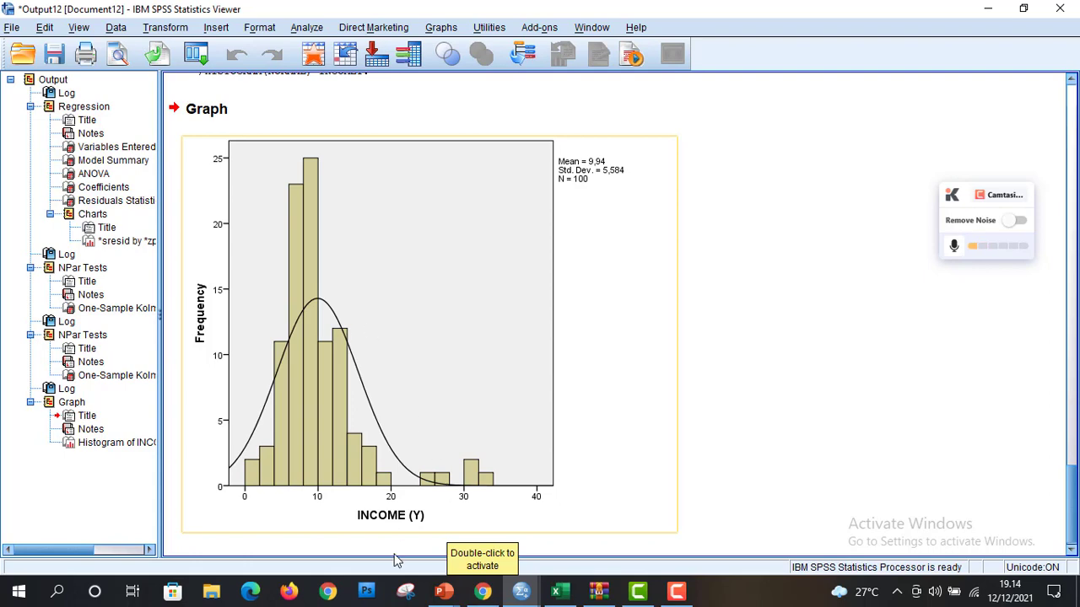
From the dataset window, reopen the legacy histogram setup, turn off the normal curve and remove INCOME (Y) as its variable.
left_click(514, 590)
left_click(498, 557)
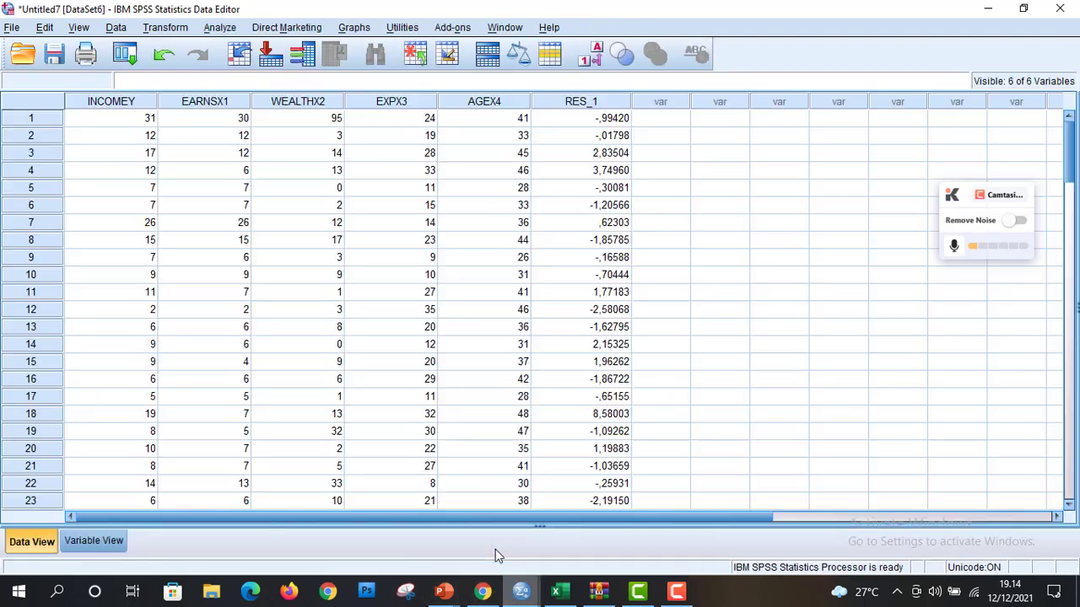
left_click(365, 29)
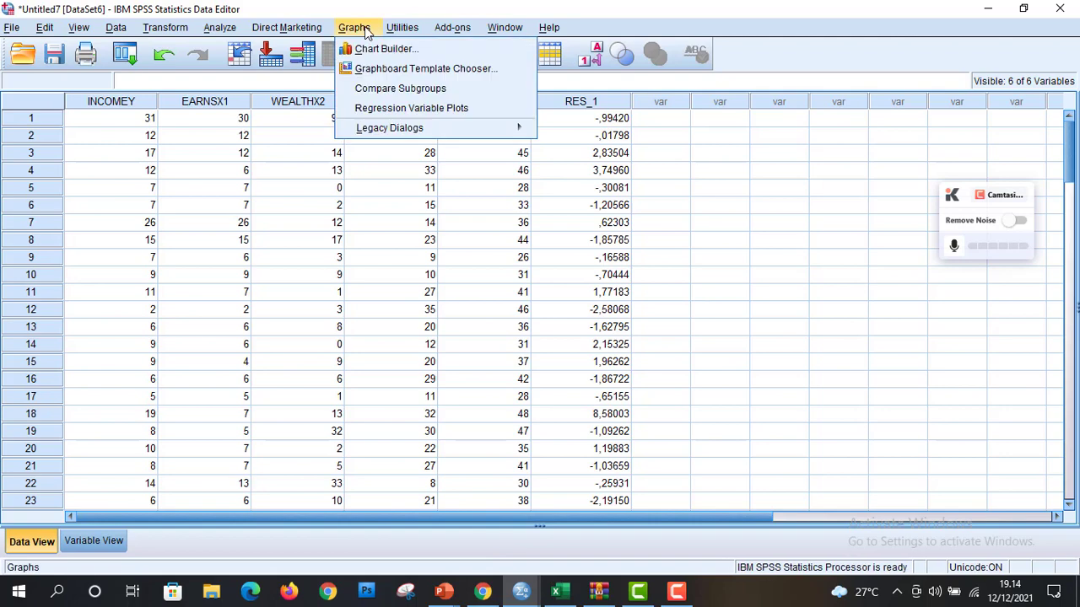
mouse_move(439, 128)
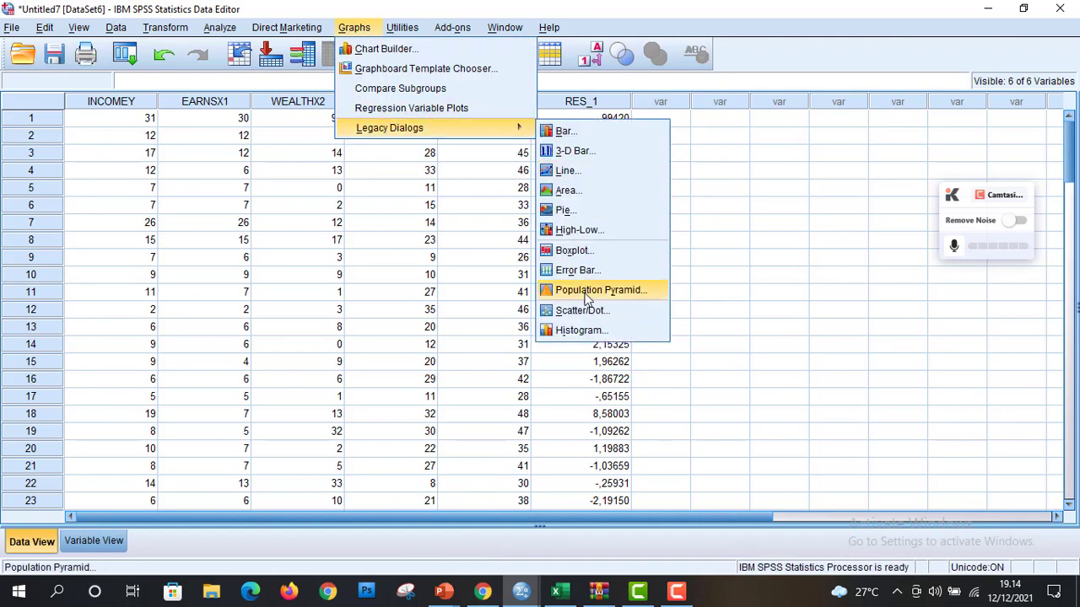
left_click(586, 329)
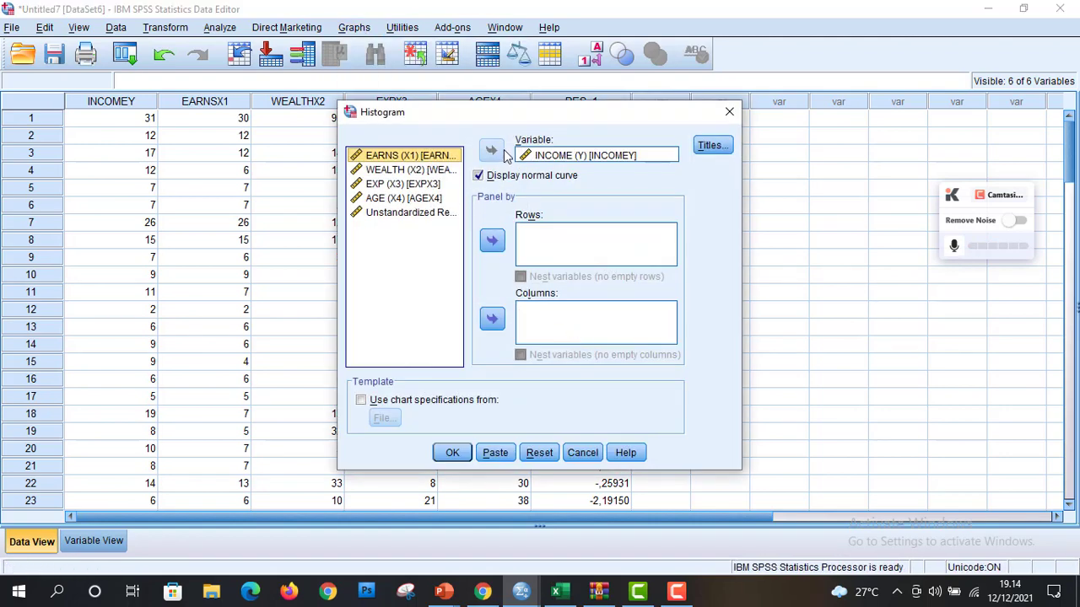
left_click(483, 174)
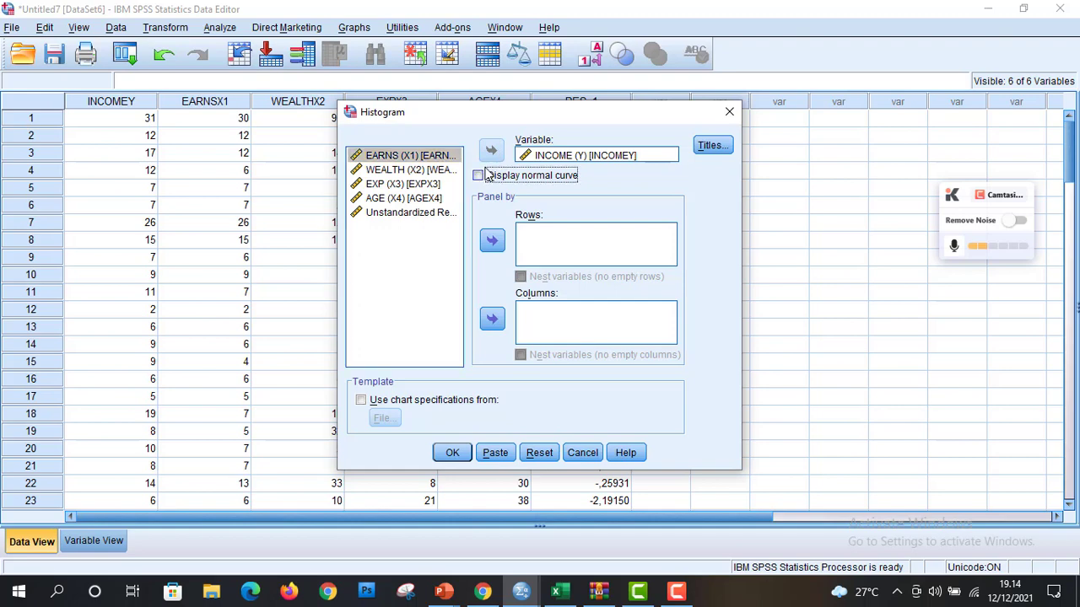
left_click(520, 158)
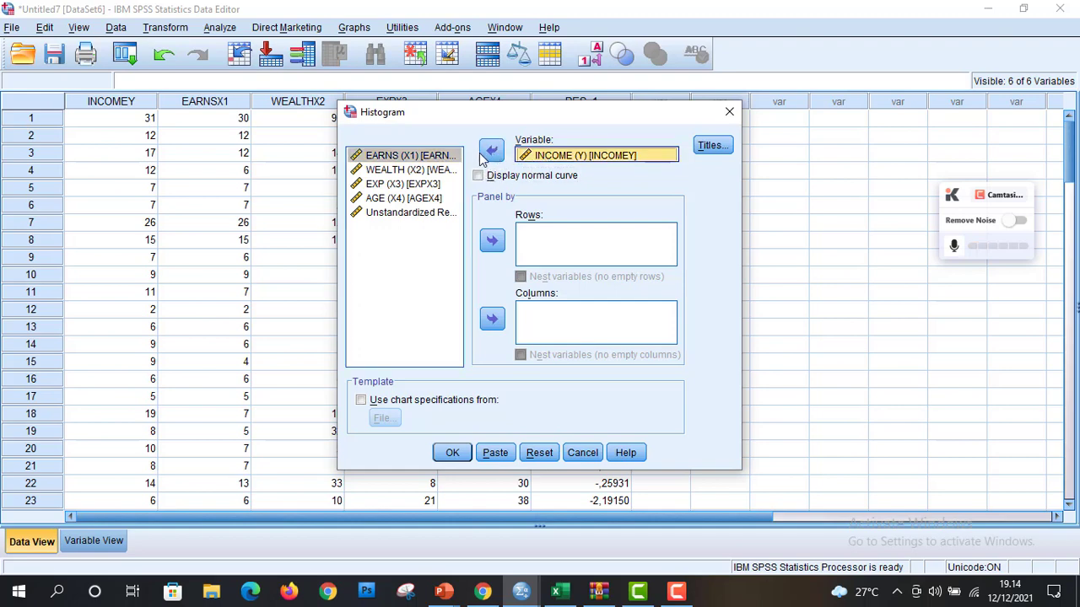
left_click(484, 156)
Create a histogram of EARNS (X1) with the normal curve displayed and view the chart in the output.
left_click(413, 170)
left_click(491, 150)
left_click(478, 176)
left_click(452, 453)
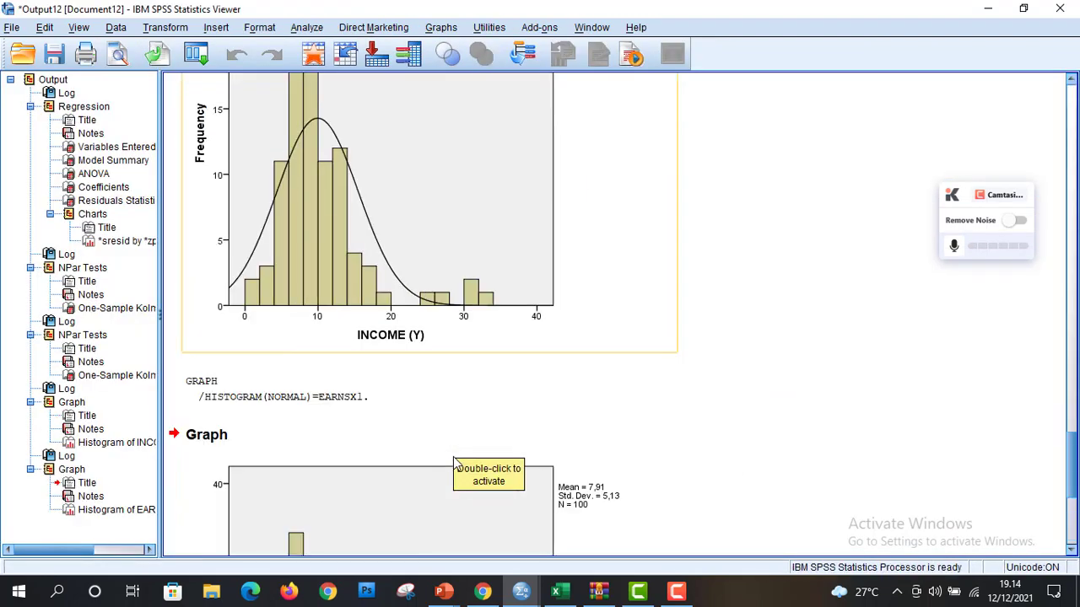
mouse_move(1076, 464)
left_mouse_down()
mouse_move(1070, 506)
mouse_move(1063, 473)
left_mouse_up()
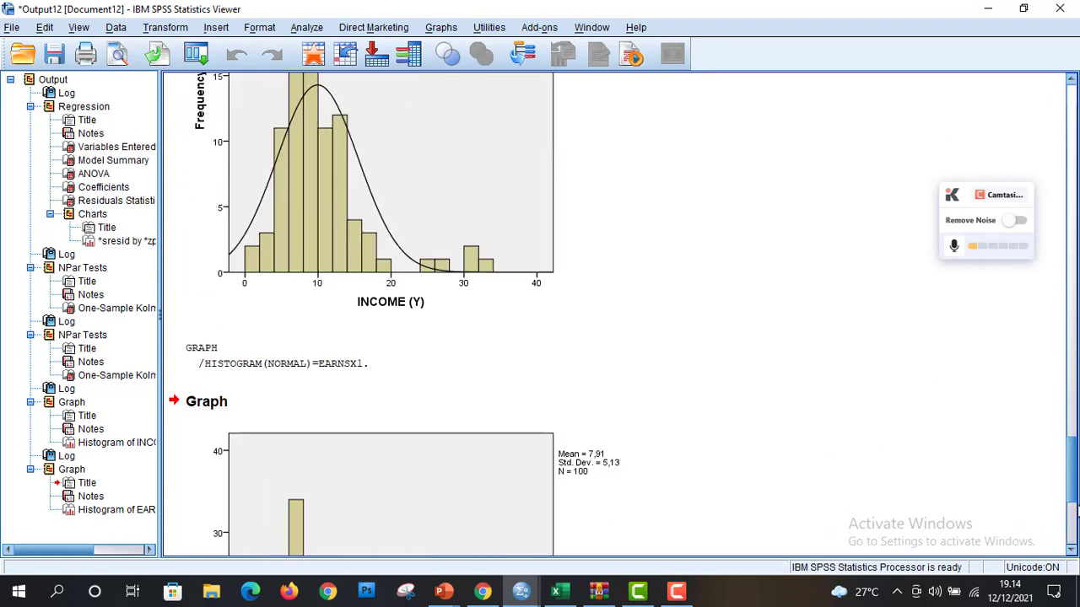
scroll(1073, 506, "down", 4)
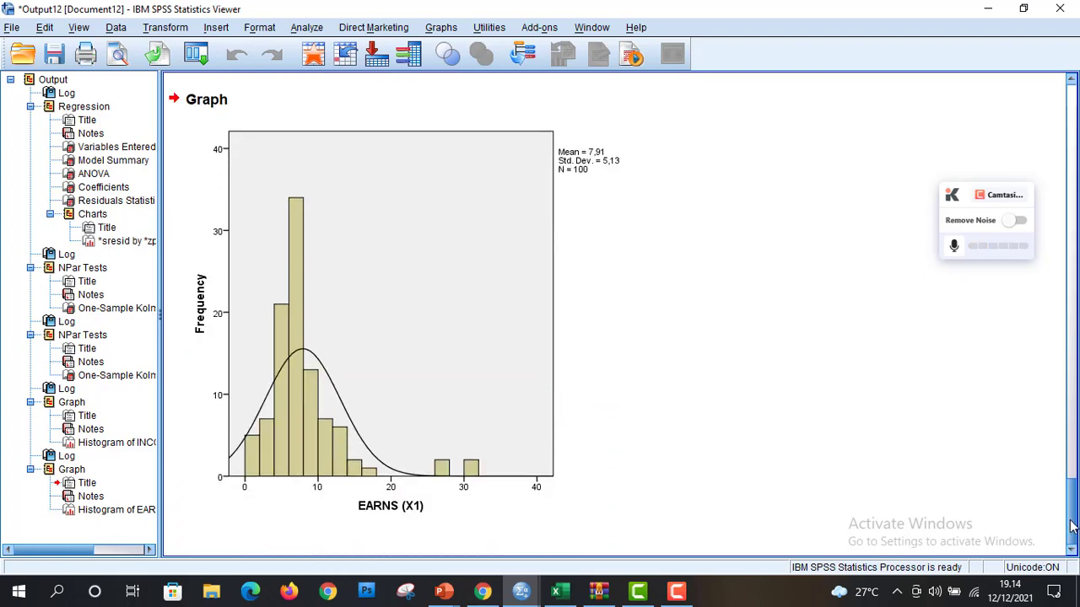
Compare the EARNS (X1) histogram with the skewness shapes in the Presentasi1 PowerPoint presentation, and return to the SPSS output.
mouse_move(444, 592)
left_click(411, 541)
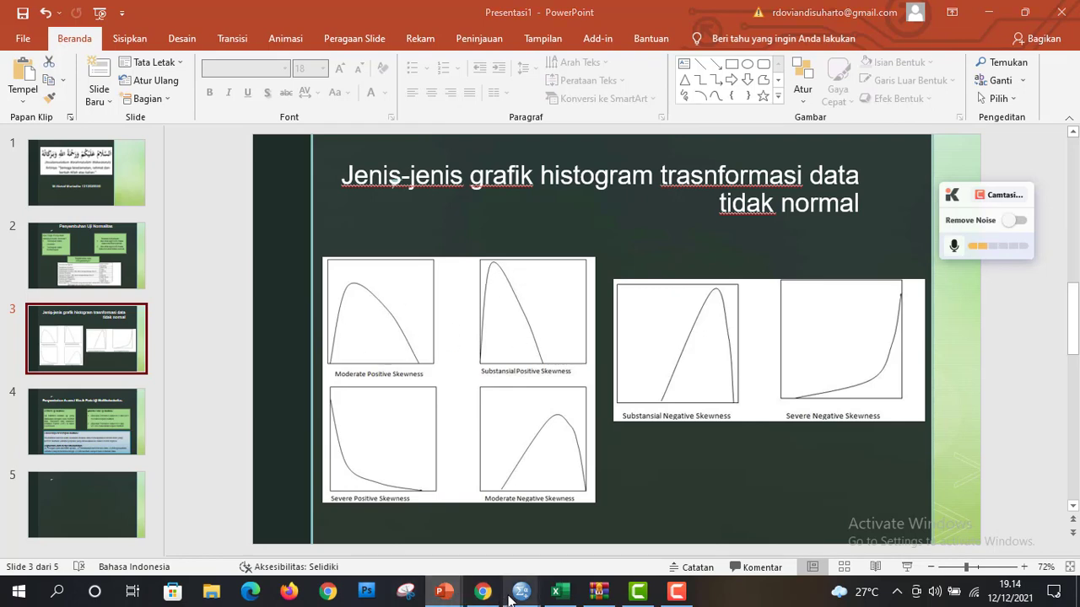
mouse_move(521, 592)
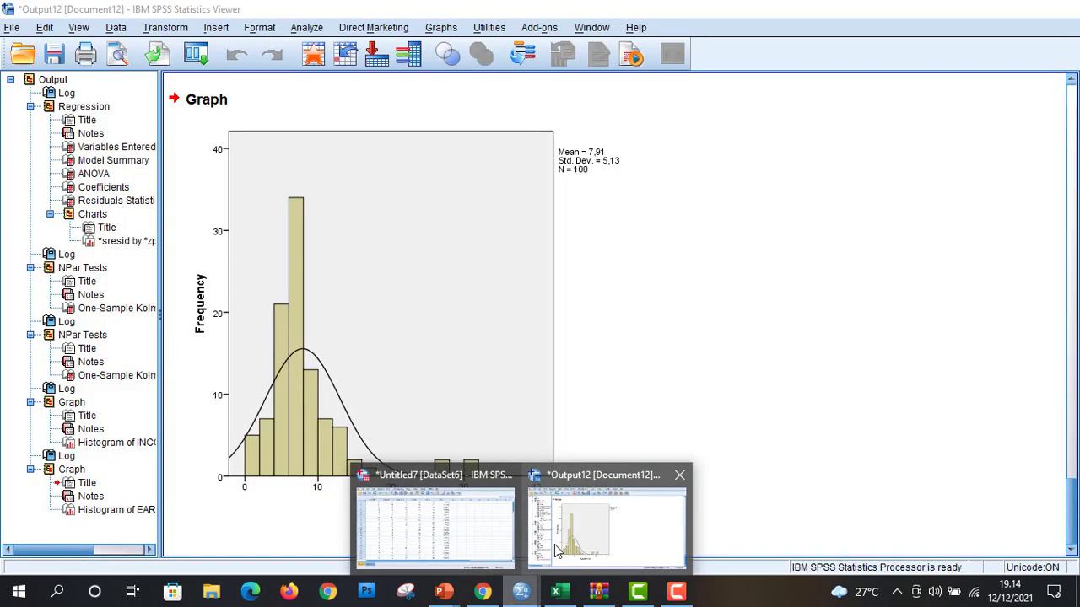
mouse_move(499, 534)
left_click(604, 544)
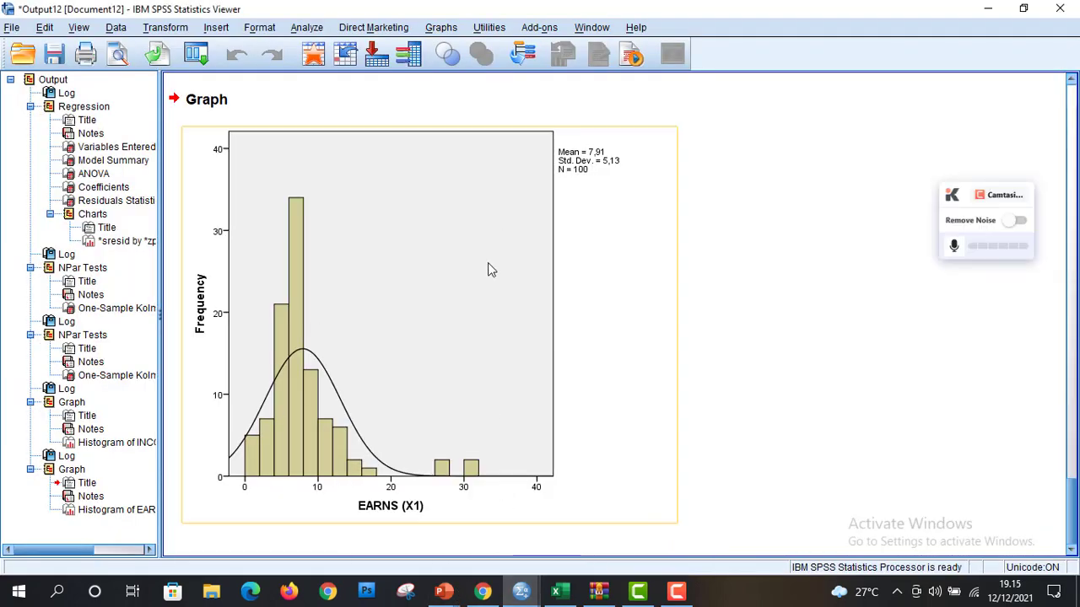
From the dataset window, create a legacy histogram of WEALTH (X2) with the normal curve and view the chart in the output.
left_click(489, 561)
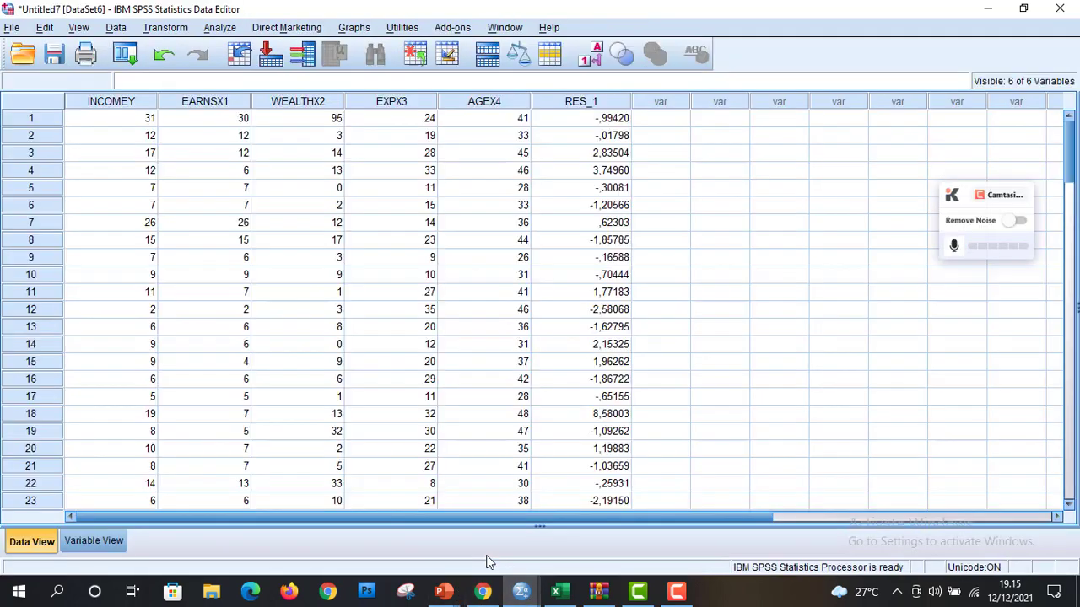
left_click(353, 28)
mouse_move(390, 127)
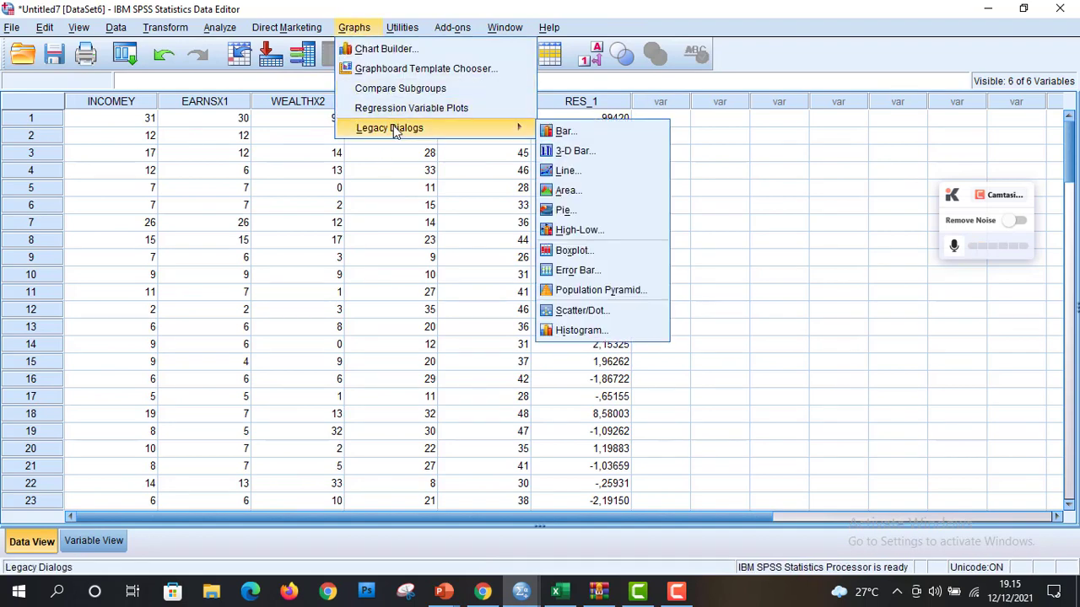
left_click(624, 331)
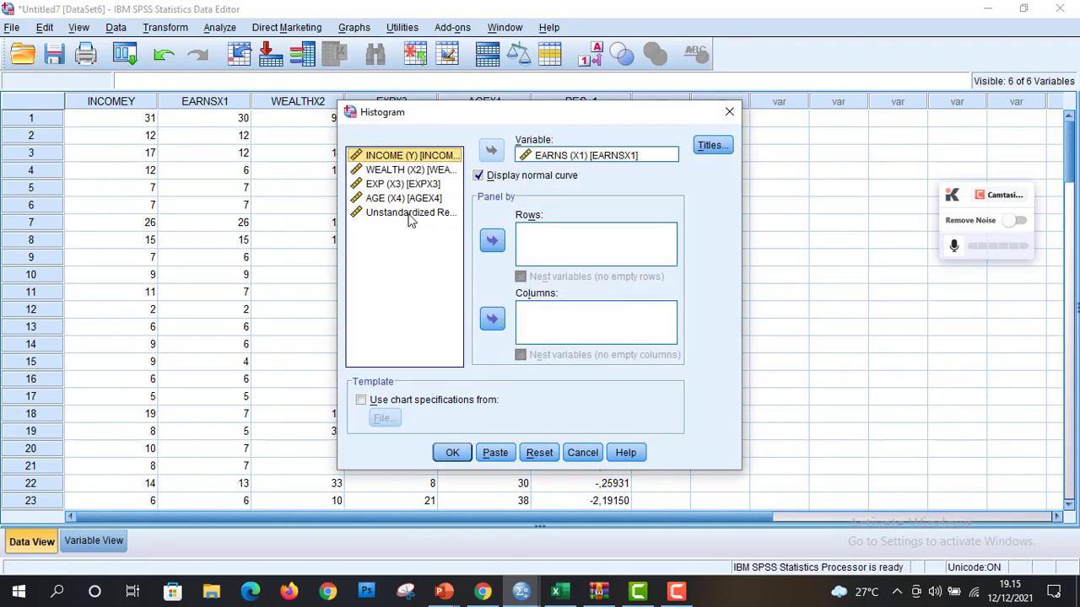
left_click(526, 157)
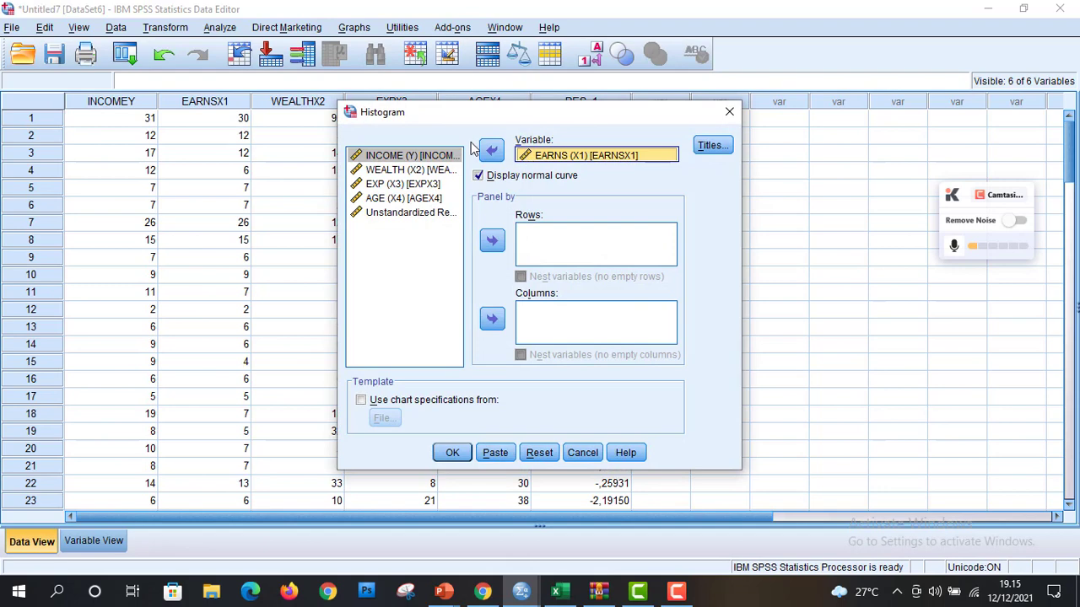
left_click(491, 150)
left_click(437, 185)
left_click(491, 152)
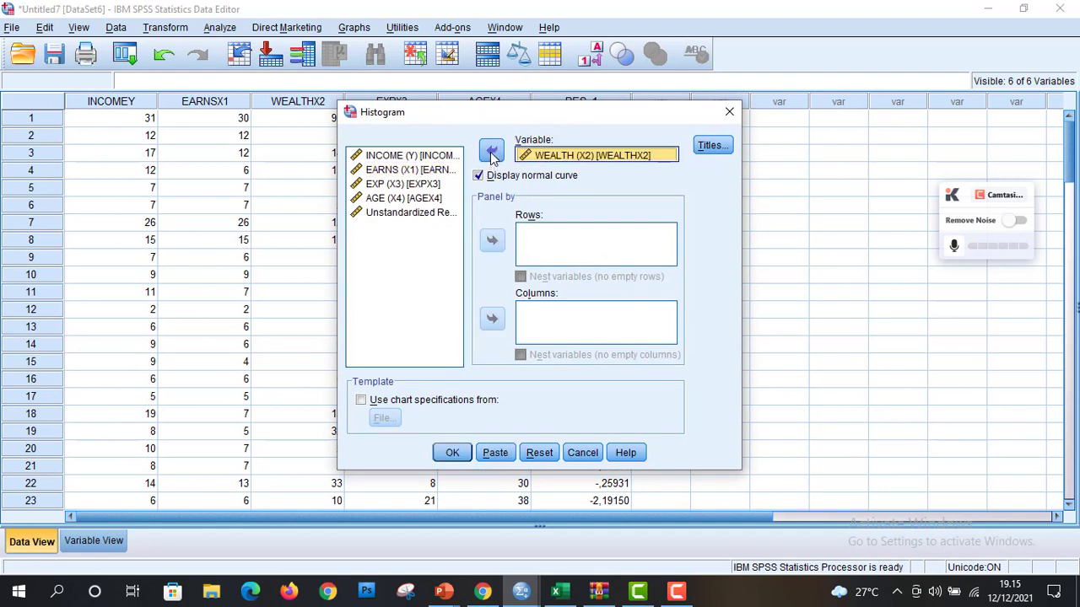
left_click(452, 453)
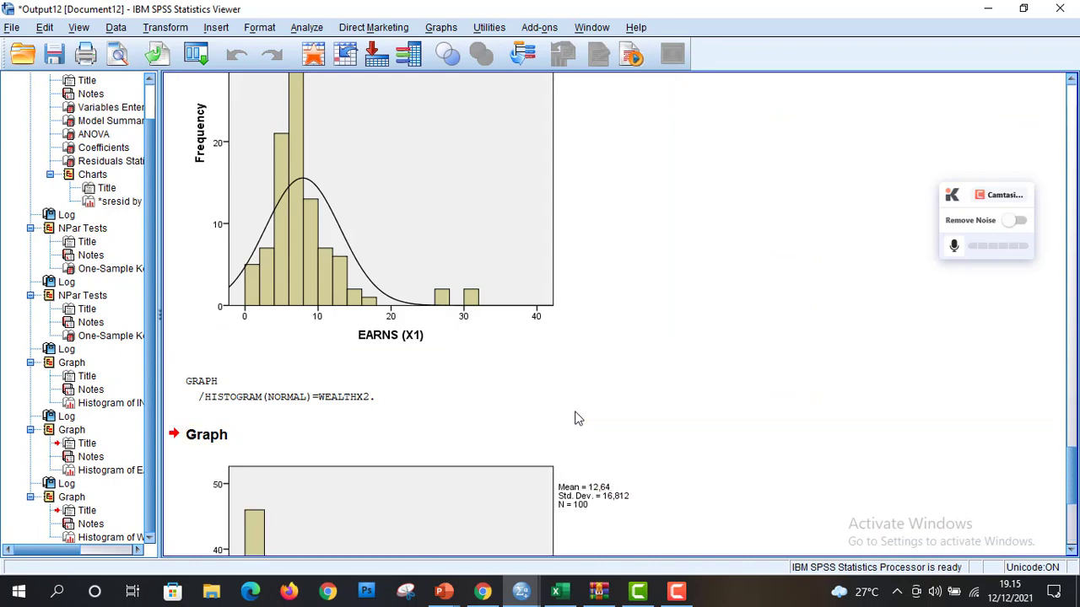
left_click_drag(1072, 482, 1073, 524)
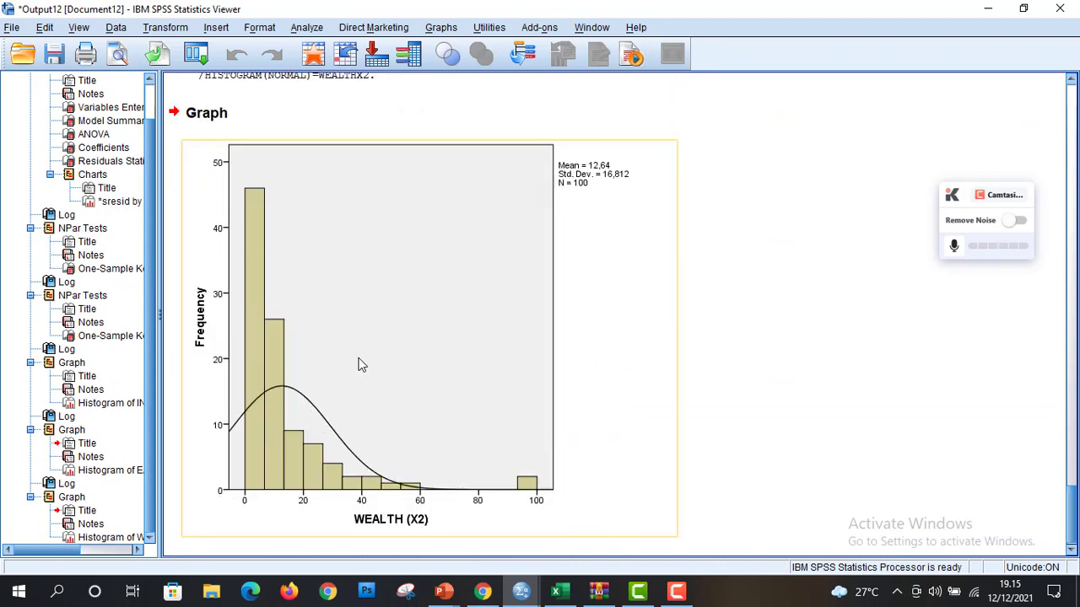
Replace WEALTH (X2) with EXP (X3) in the legacy histogram setup, generate the chart with its normal curve and view it.
left_click(521, 591)
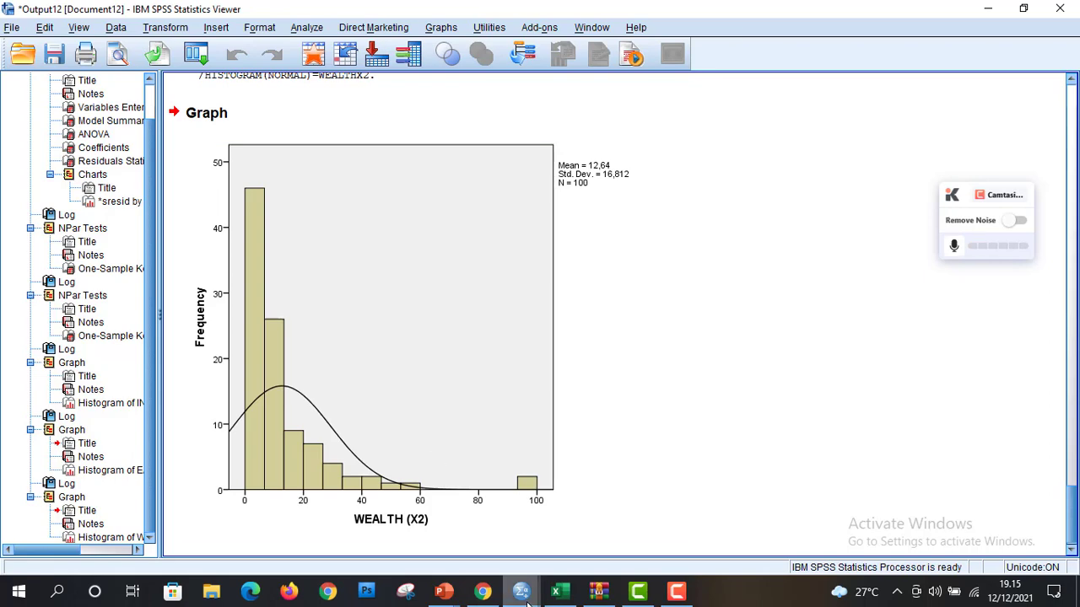
left_click(476, 557)
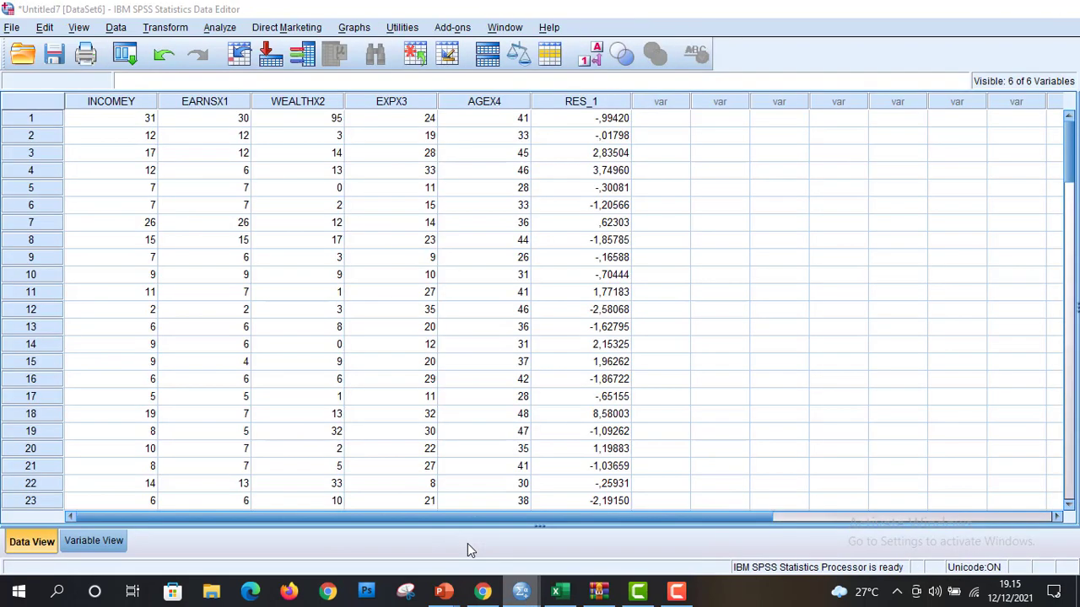
left_click(363, 27)
mouse_move(409, 128)
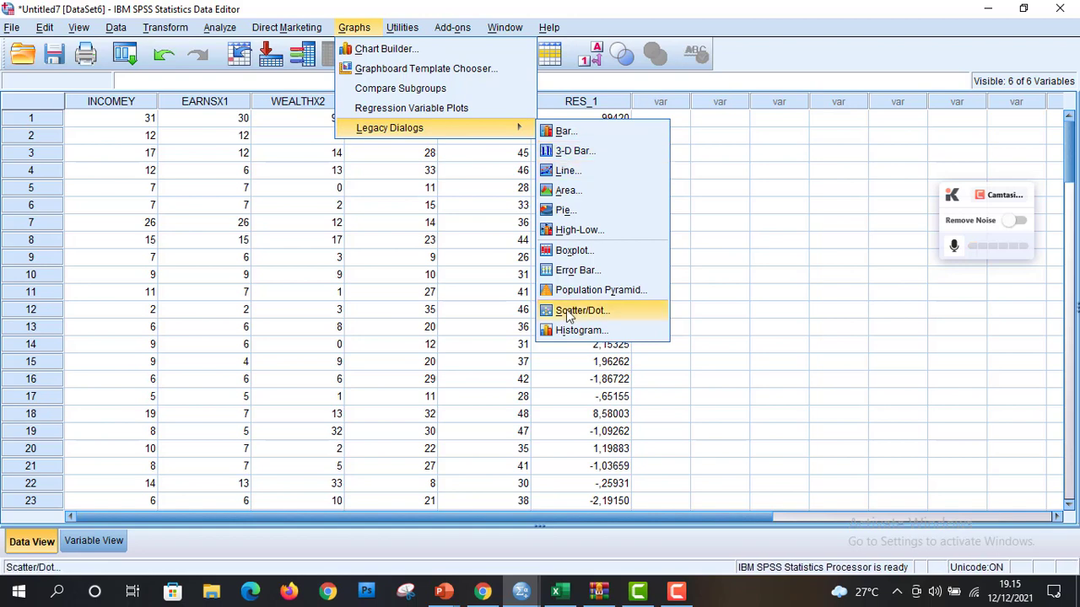
left_click(573, 330)
left_click(537, 157)
left_click(489, 151)
left_click(425, 199)
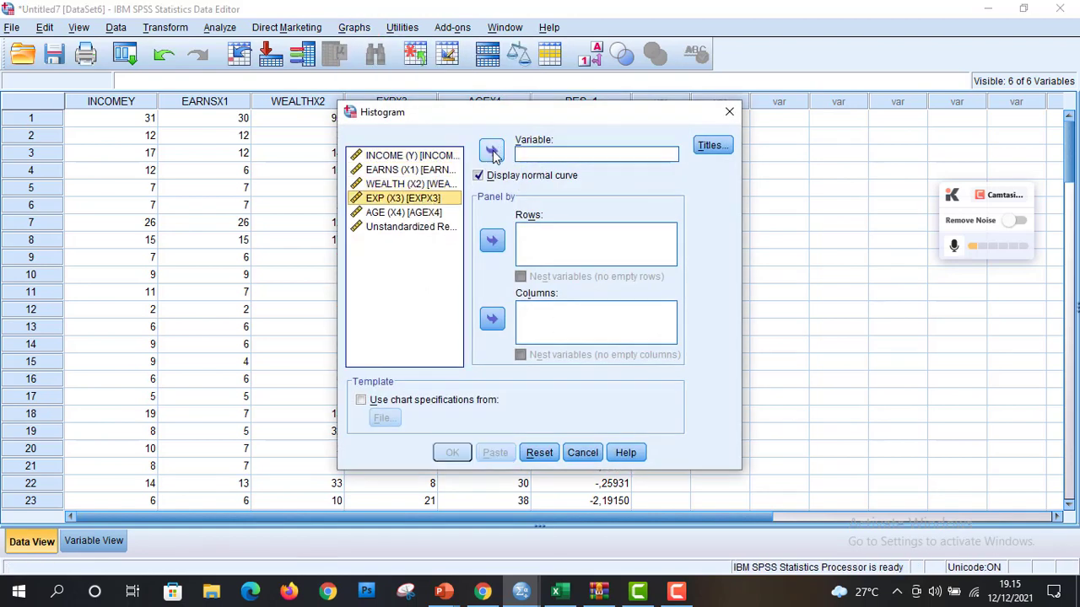
left_click(494, 152)
left_click(452, 453)
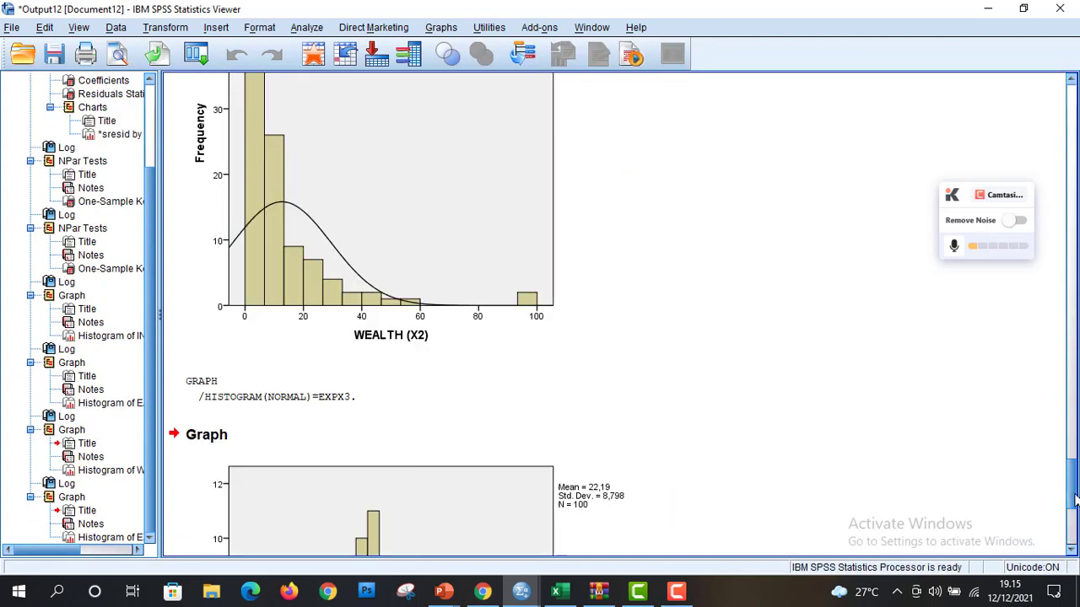
left_click_drag(1075, 485, 1074, 527)
left_click(490, 419)
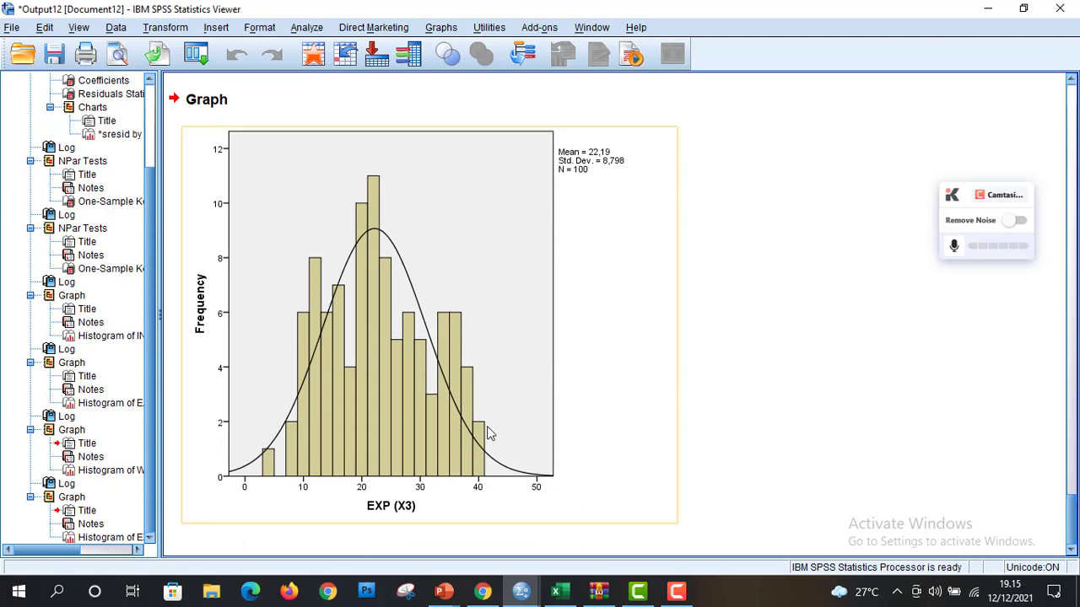
Generate a legacy histogram of AGE (X4) in place of EXP (X3), keeping the normal curve, and view the chart.
left_click(521, 591)
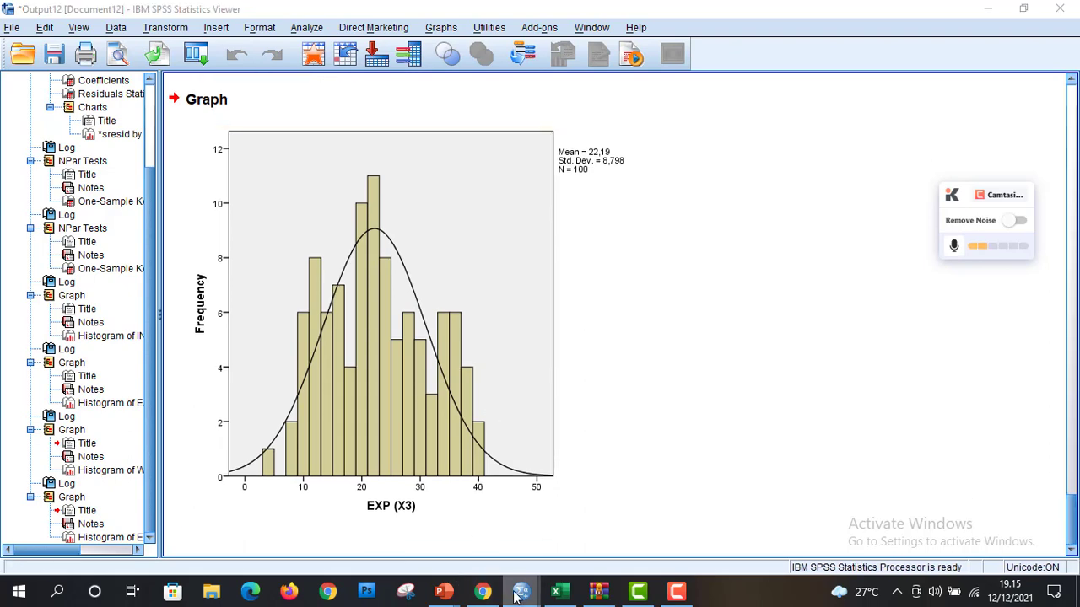
left_click(462, 563)
left_click(354, 27)
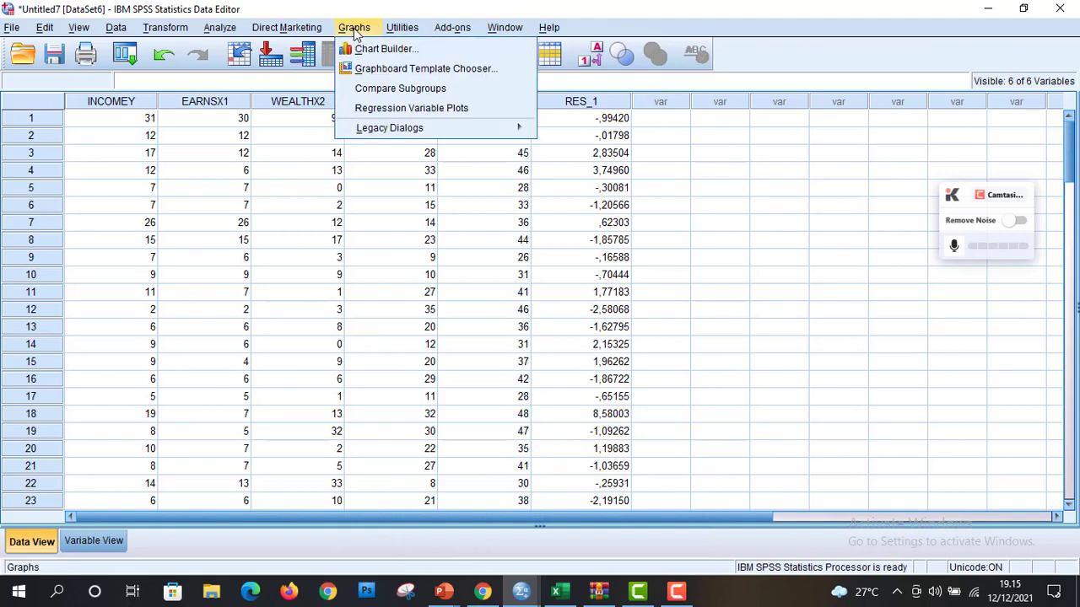
mouse_move(472, 127)
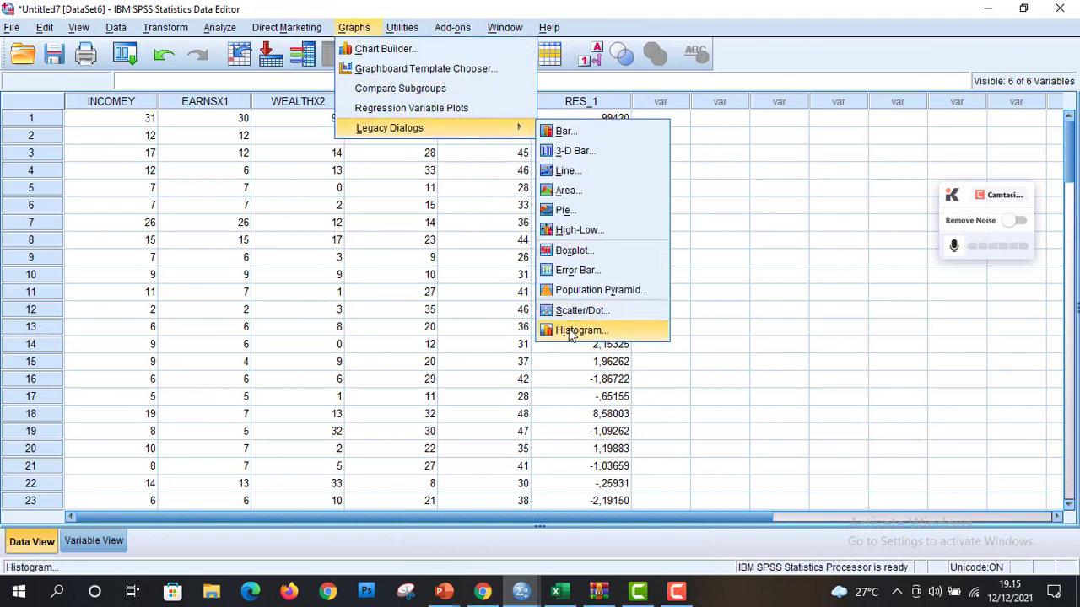
left_click(581, 330)
left_click(590, 155)
left_click(491, 151)
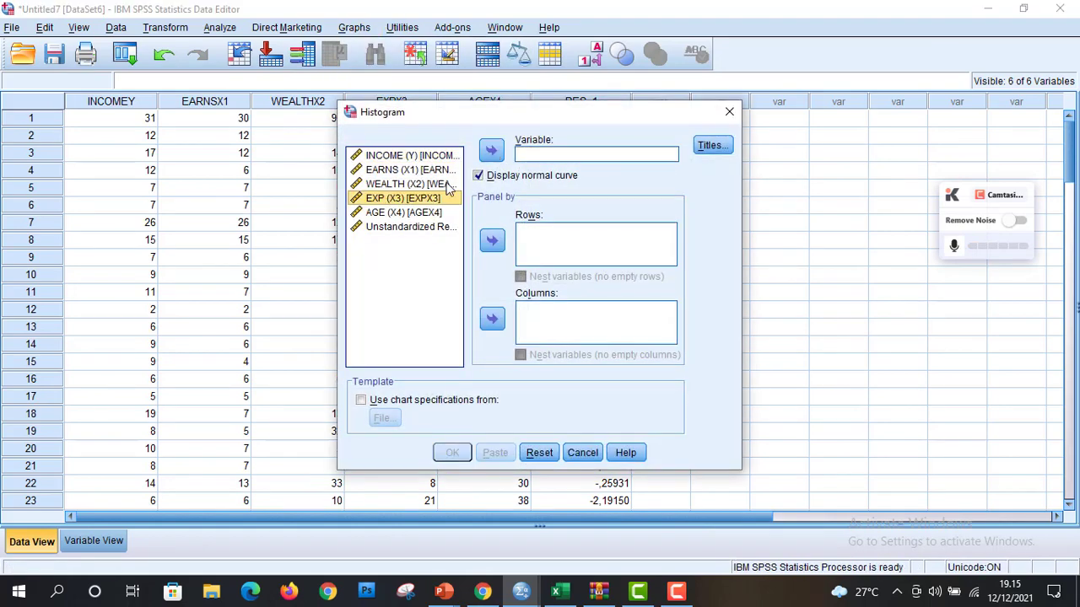
left_click(424, 215)
left_click(492, 151)
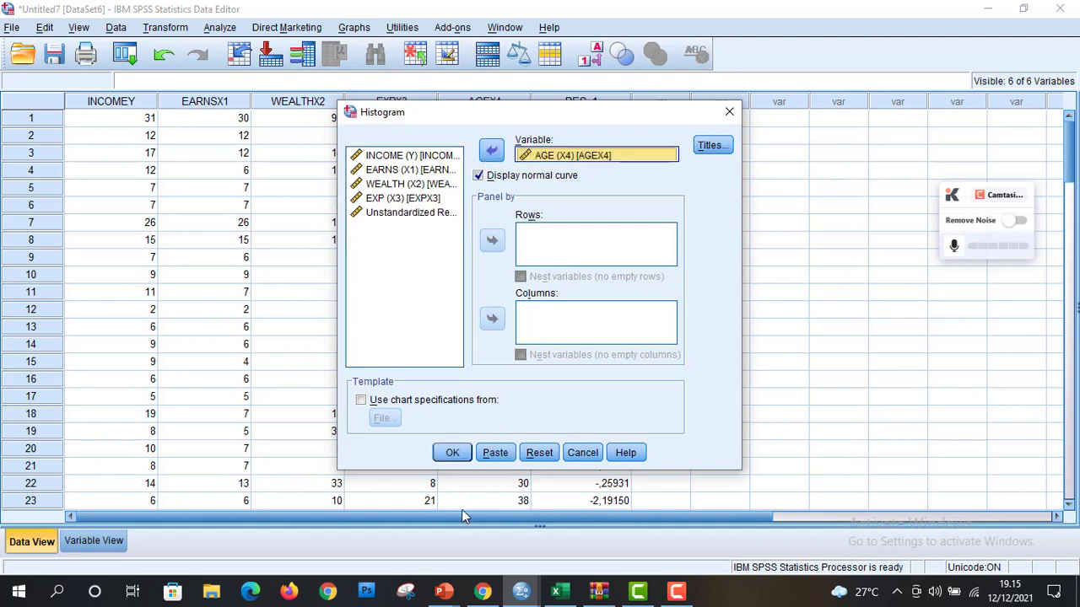
left_click(451, 453)
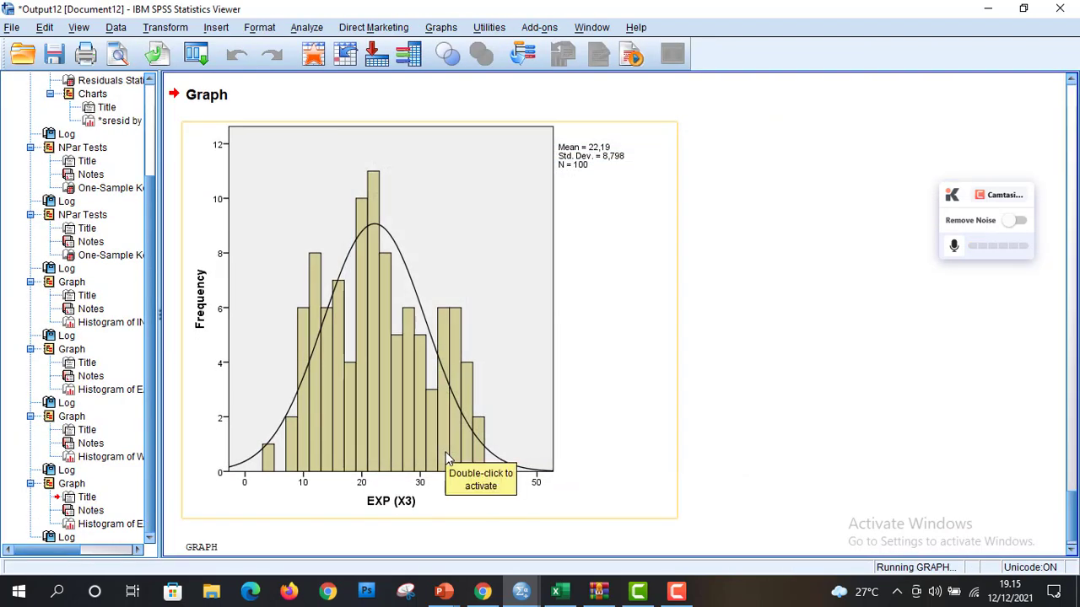
left_click_drag(1075, 489, 1071, 523)
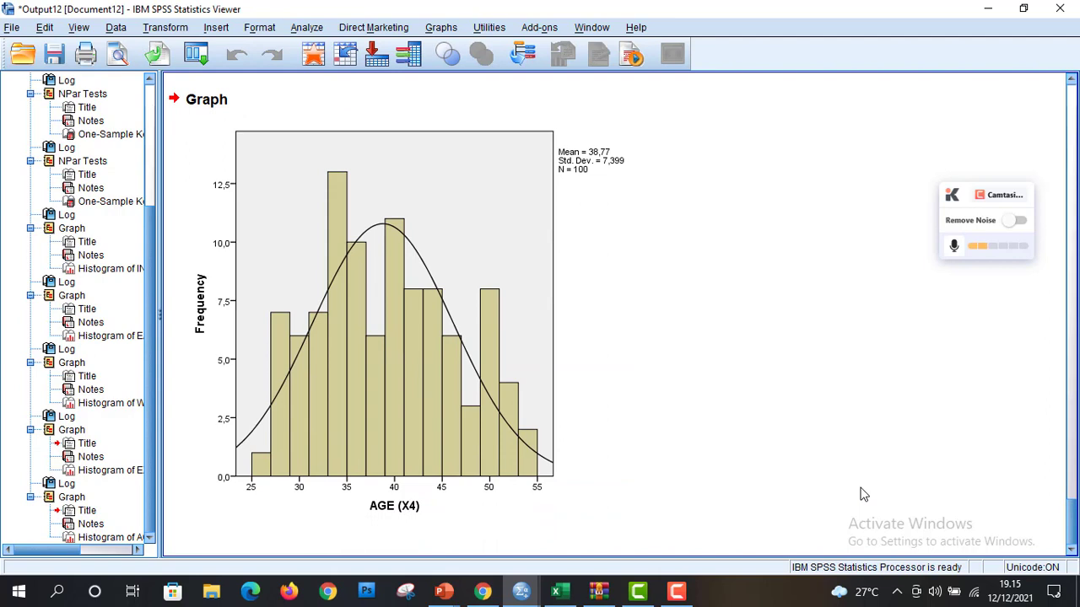
left_click(626, 453)
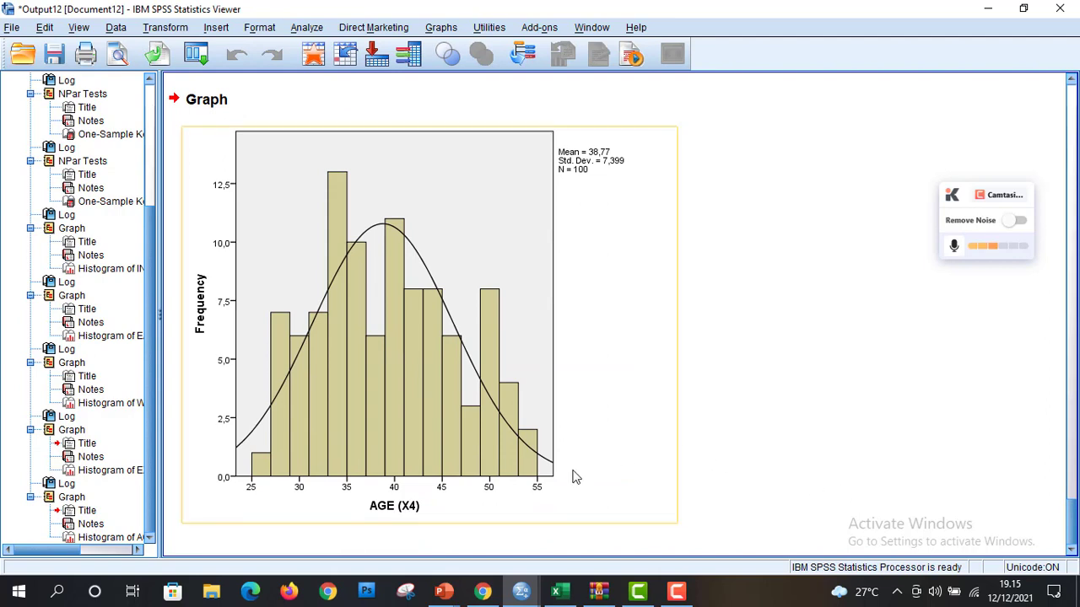
Switch to the Presentasi1 presentation in PowerPoint and review the slide 2 table matching histogram shapes to transformation types.
left_click(444, 591)
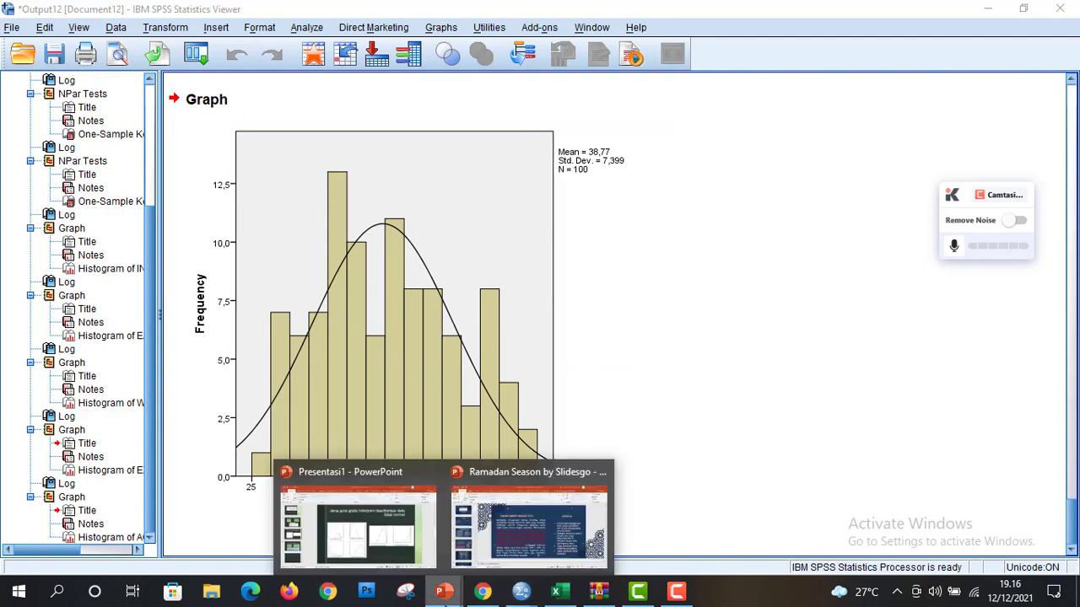
left_click(387, 571)
left_click(109, 274)
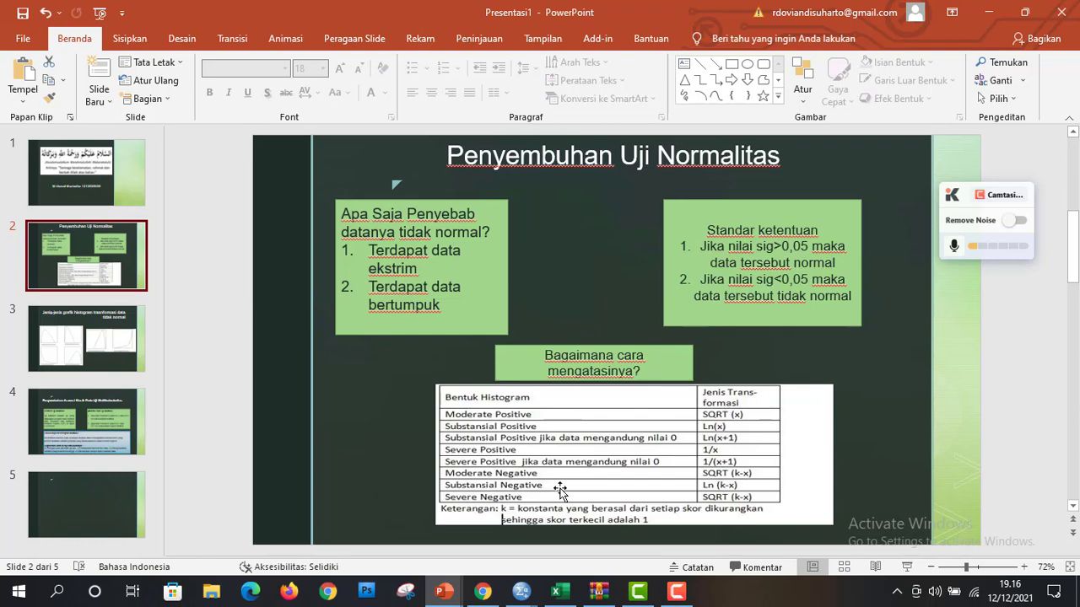
Return to the SPSS dataset window, open Compute Variable and start the target variable name with LN_.
mouse_move(529, 601)
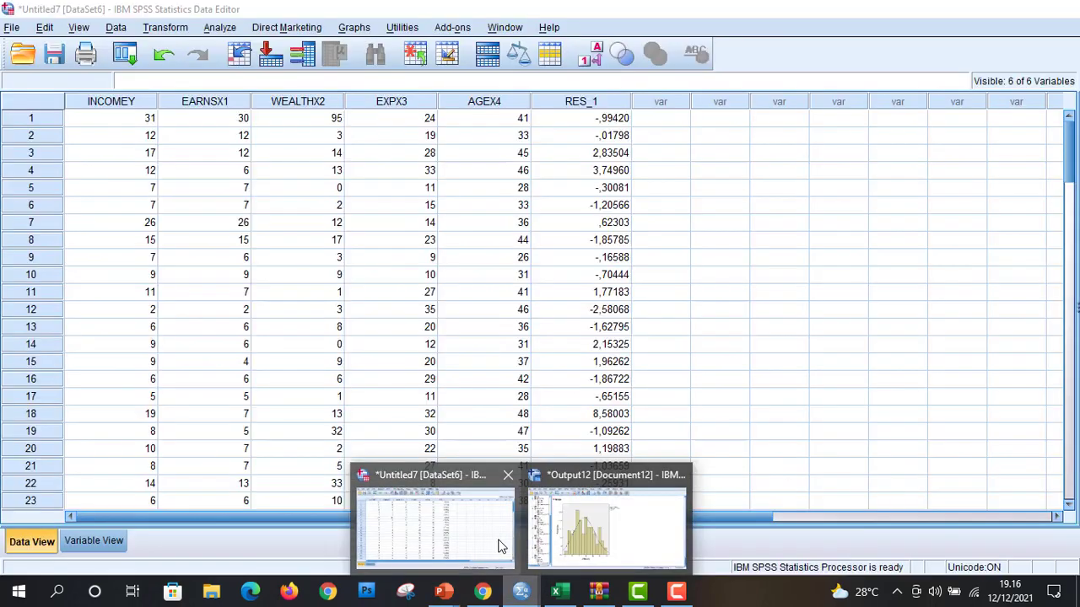
left_click(498, 547)
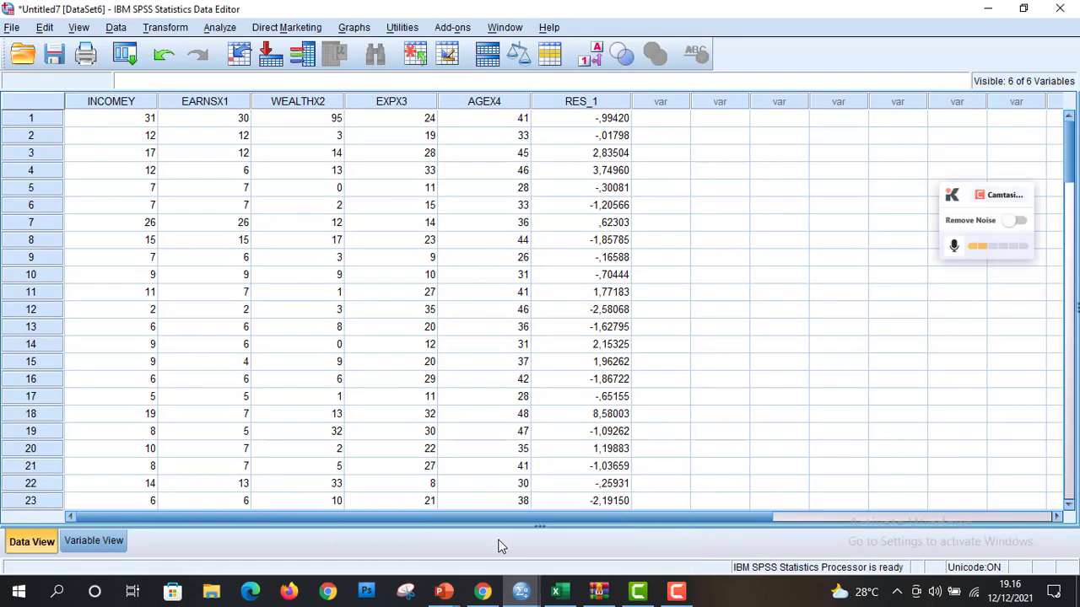
left_click(164, 29)
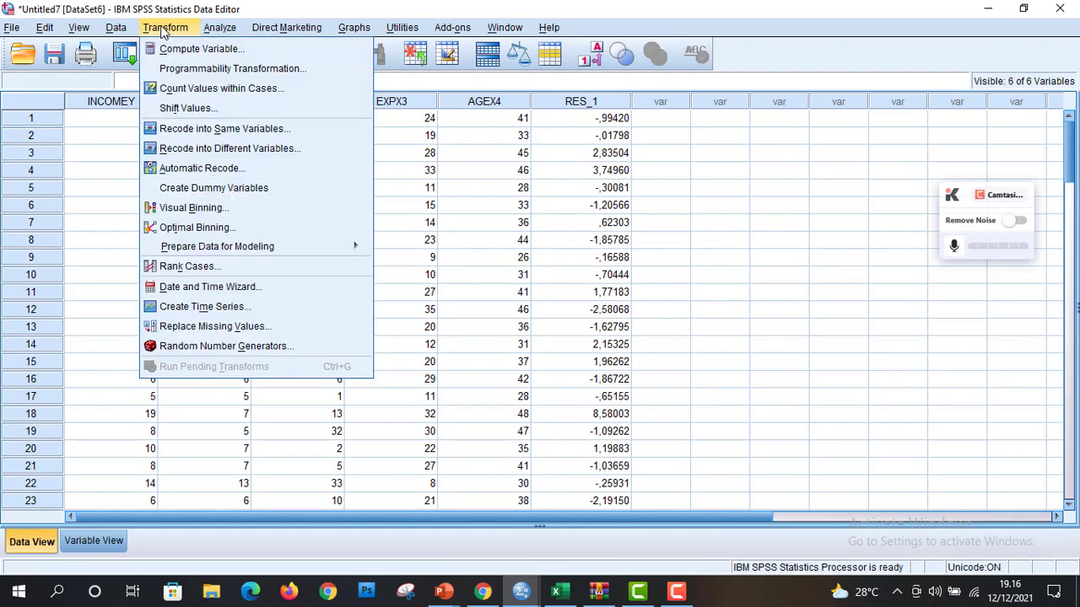
left_click(226, 55)
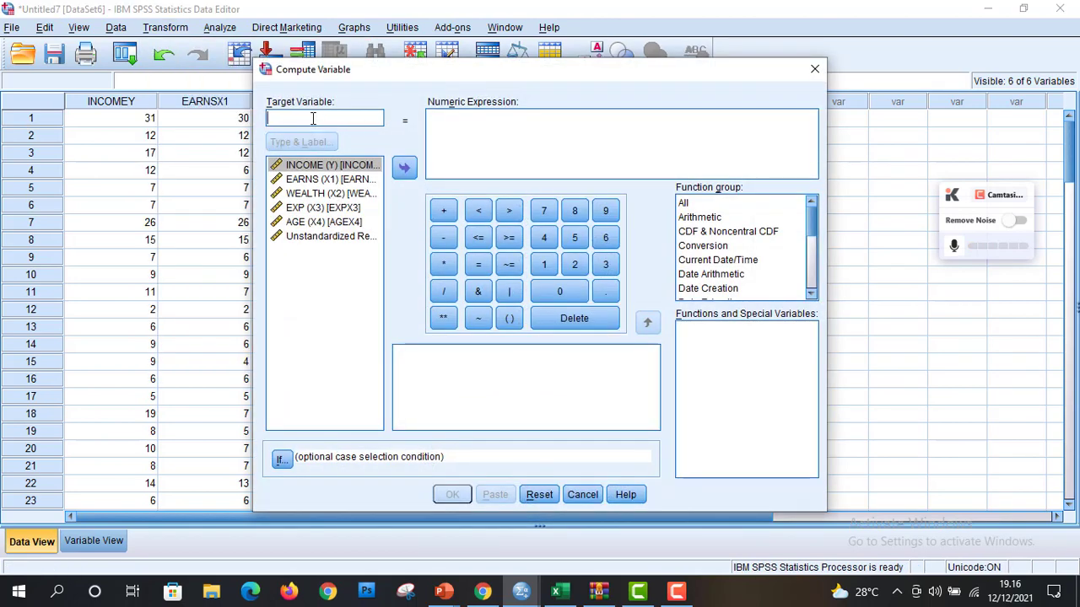
type("LN")
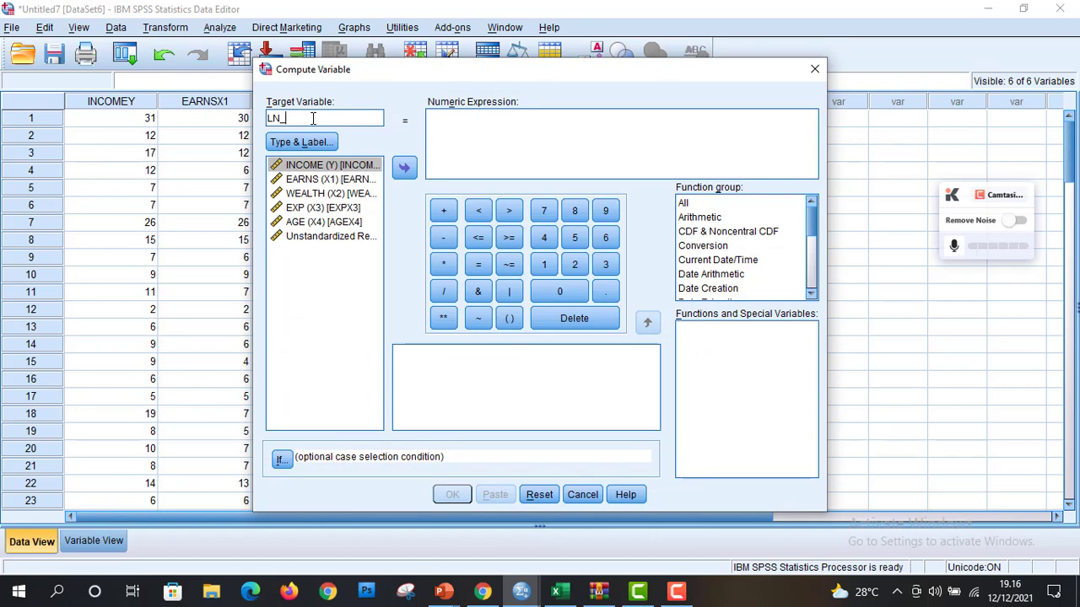
type("_")
left_click(321, 169)
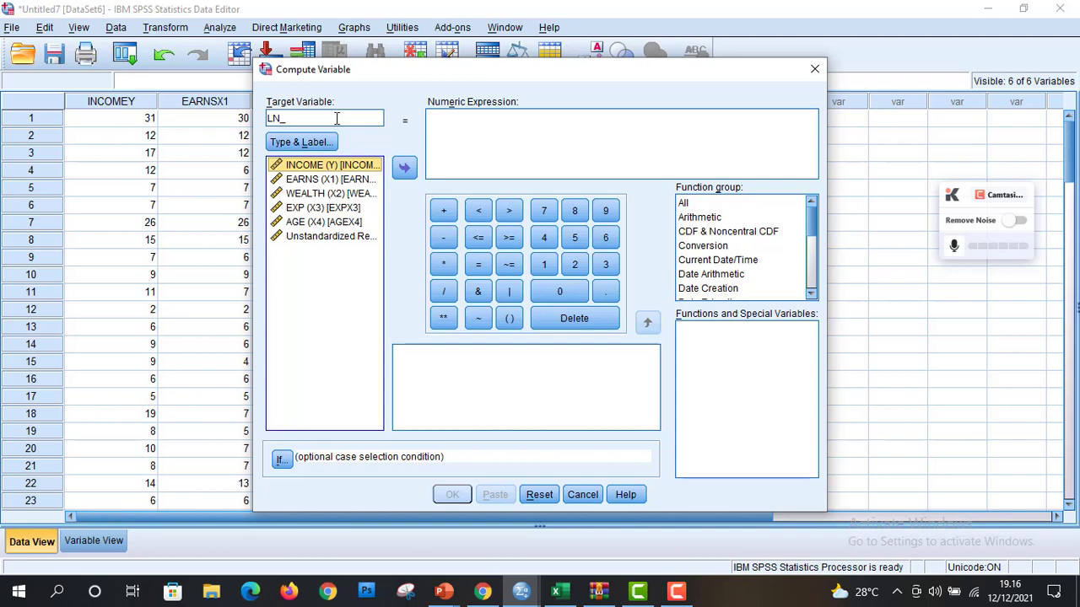
left_click(404, 169)
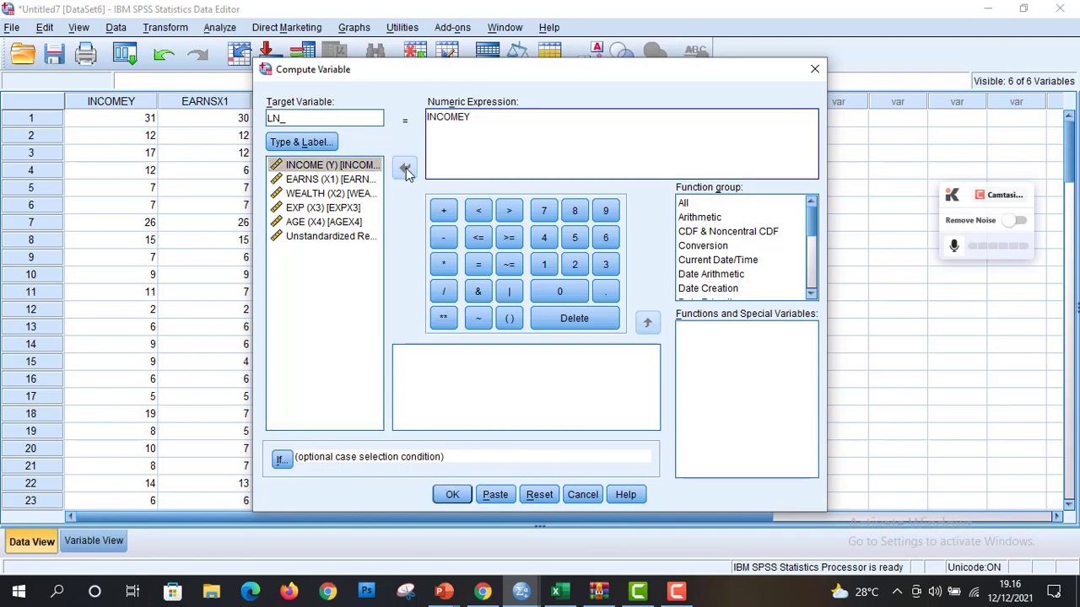
left_click(405, 169)
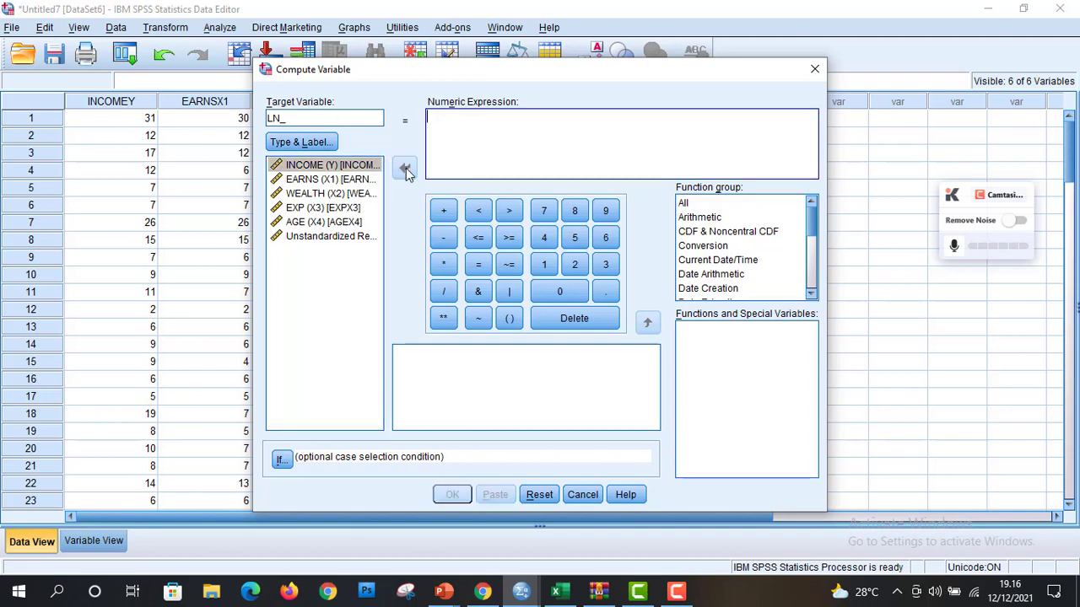
Complete the target variable name as LN_INCOME.
left_click(317, 116)
type("LN_INCOME")
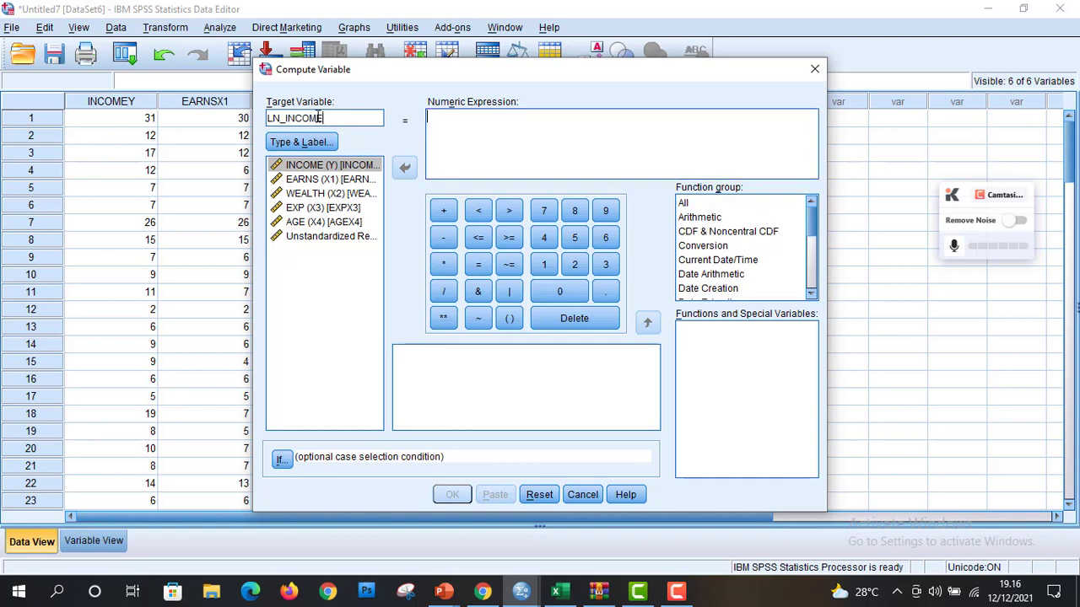
Build the numeric expression LN(INCOMEY) for LN_INCOME, taking the Ln function from the All function group.
left_click(336, 165)
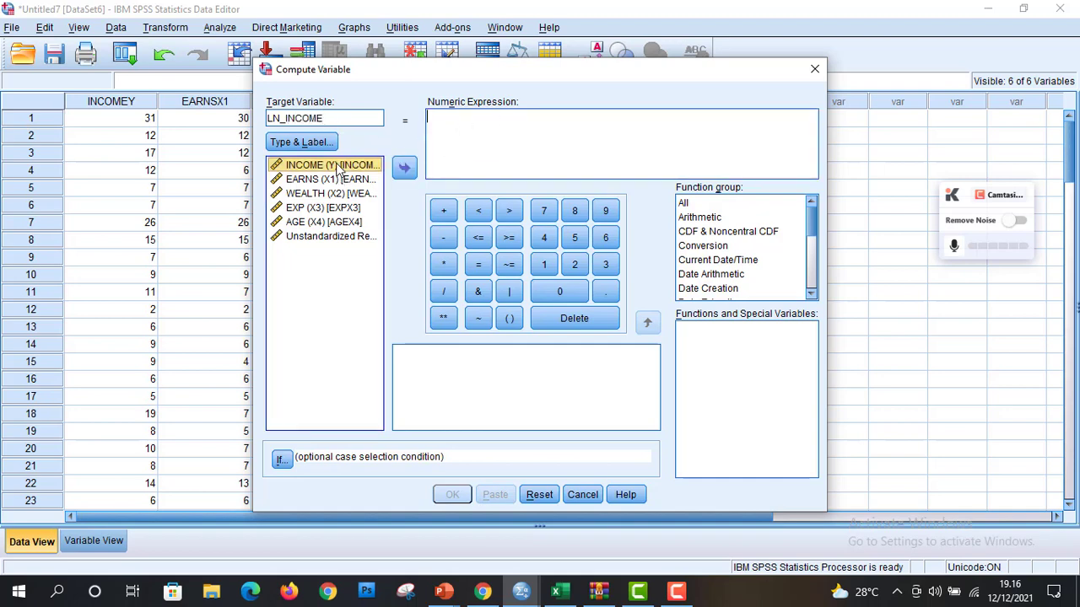
left_click(699, 205)
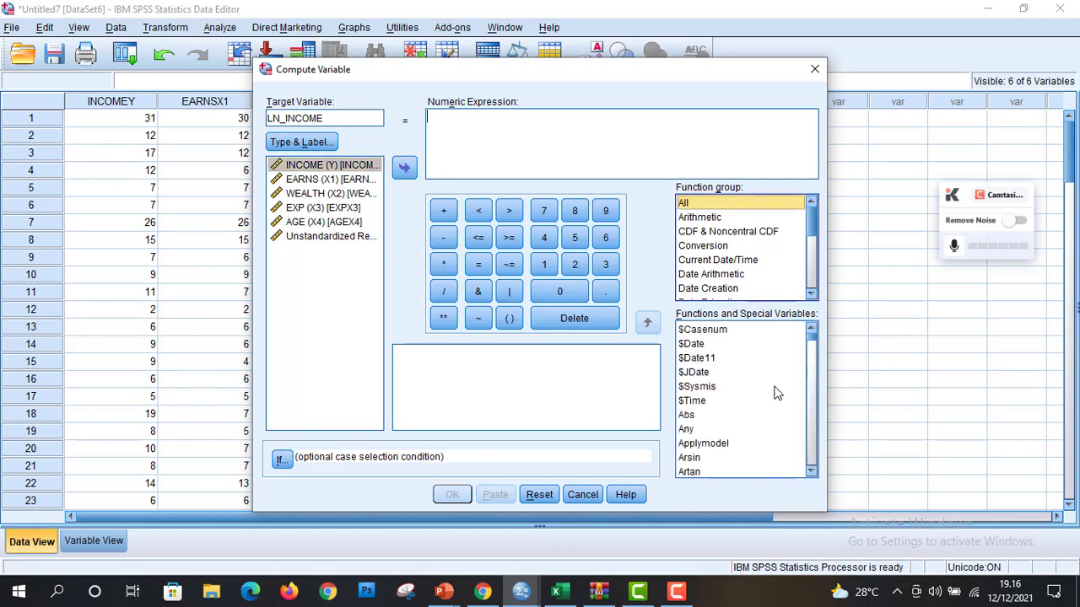
left_click_drag(811, 336, 813, 395)
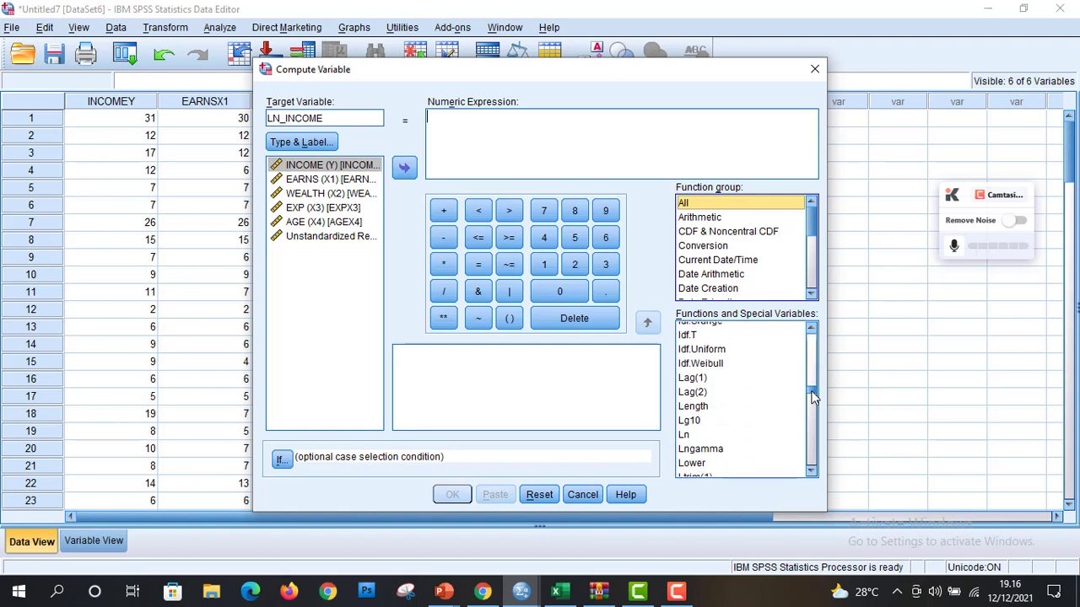
left_click(690, 435)
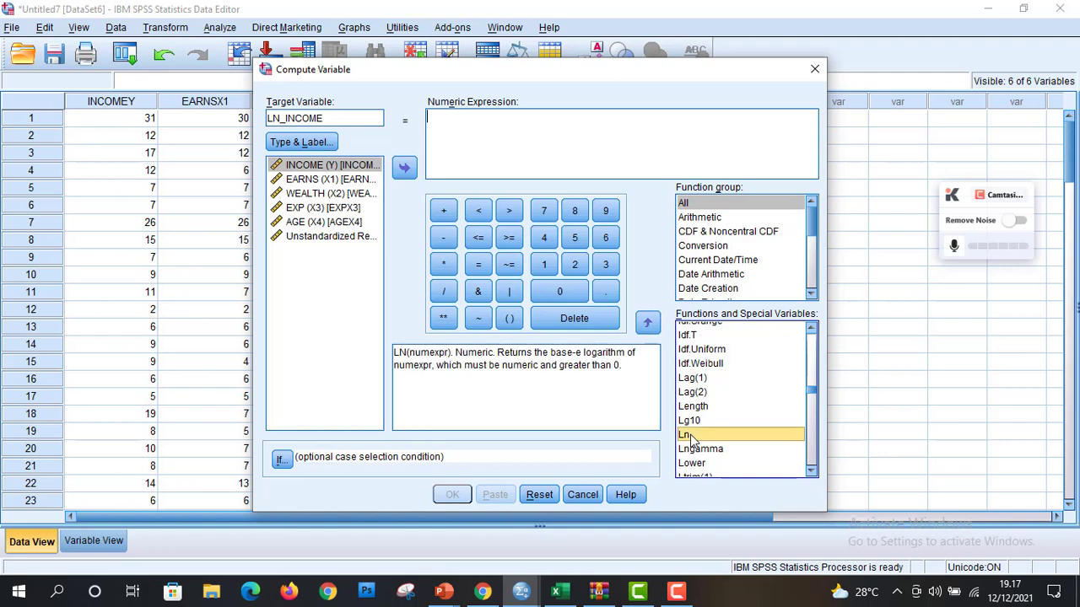
left_click(647, 322)
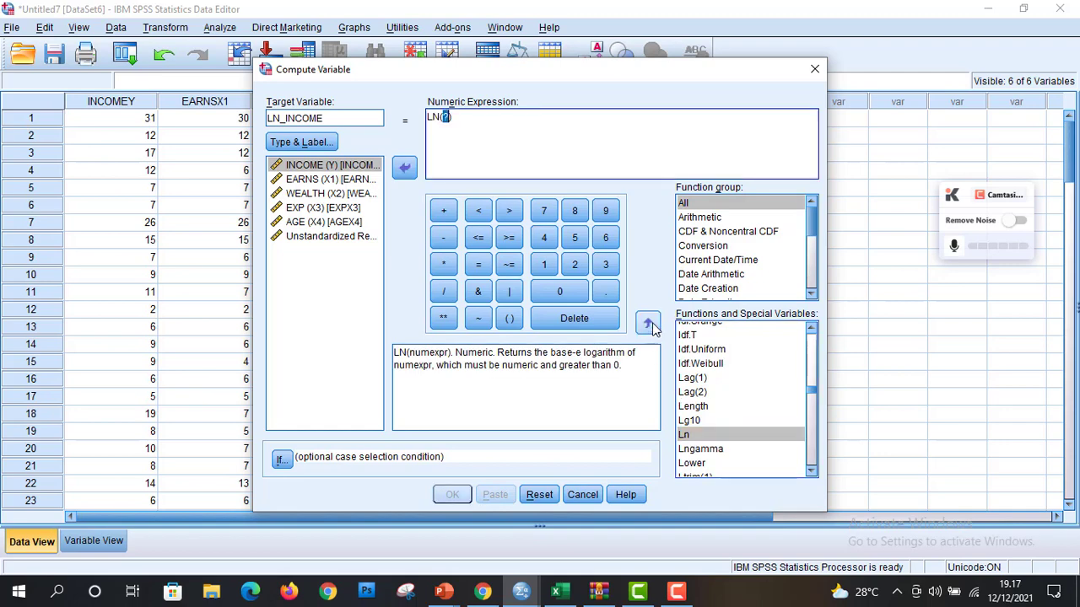
left_click(341, 167)
left_click(405, 169)
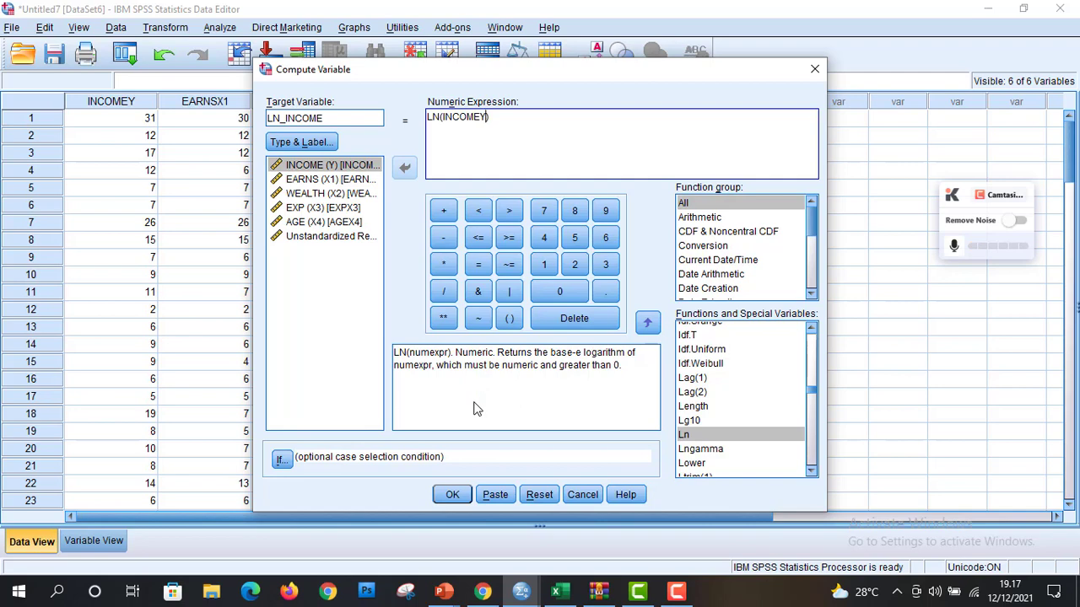
Run the LN_INCOME computation and return to the dataset window.
left_click(453, 495)
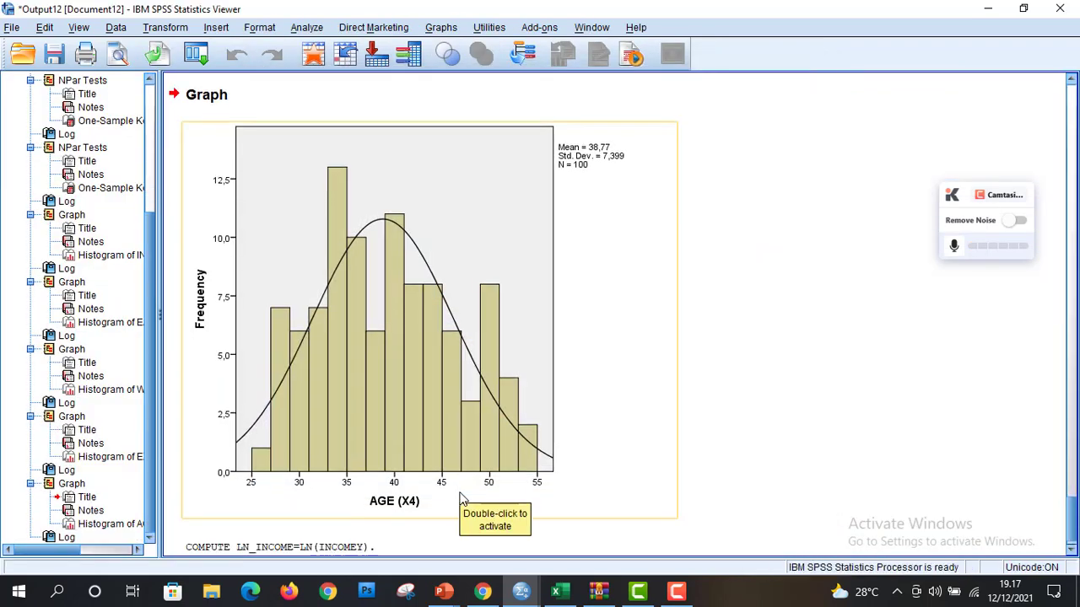
left_click(525, 595)
left_click(503, 552)
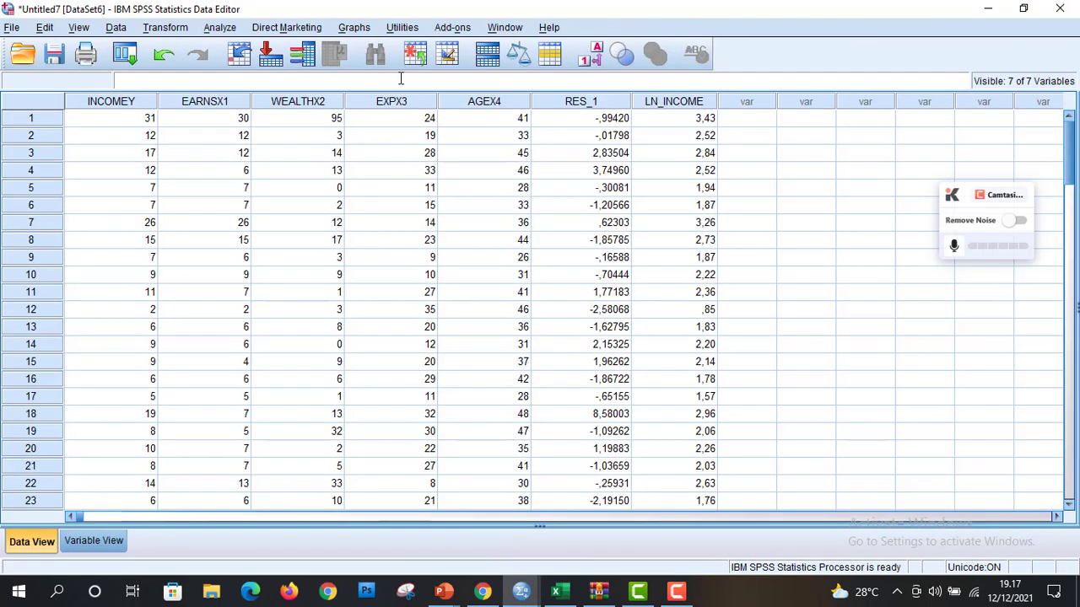
left_click(165, 27)
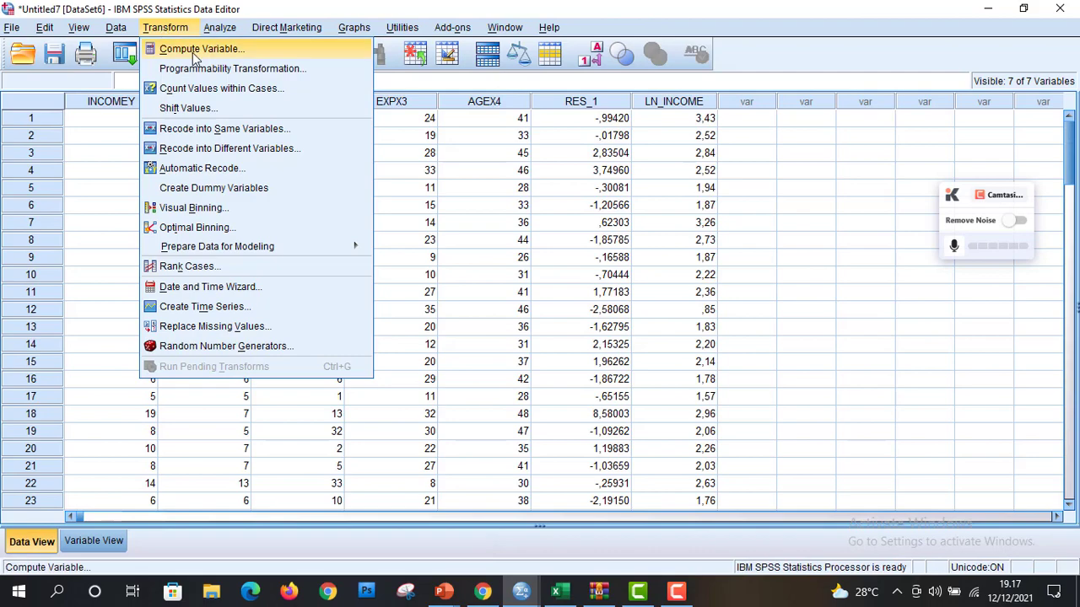
left_click(194, 49)
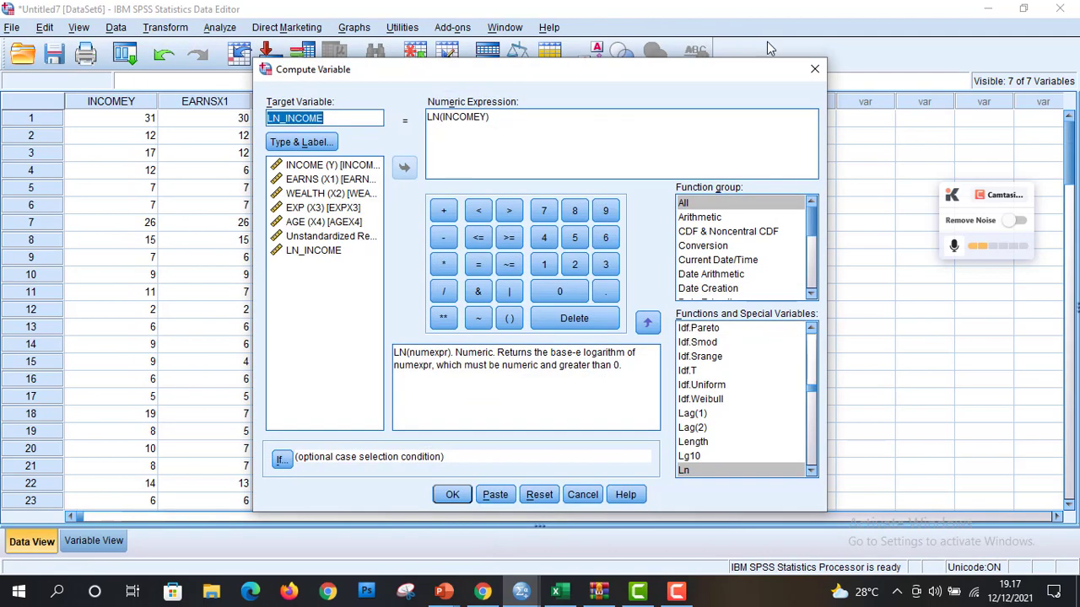
left_click(806, 76)
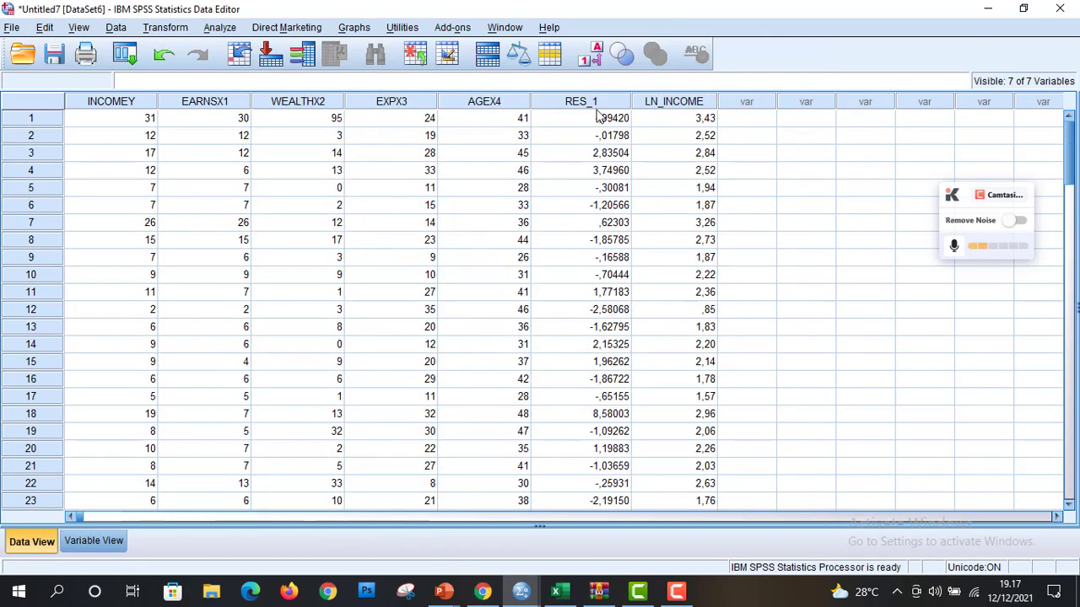
Open Compute Variable again and change the target variable name to LN_EARNS.
left_click(211, 28)
left_click(183, 31)
left_click(183, 32)
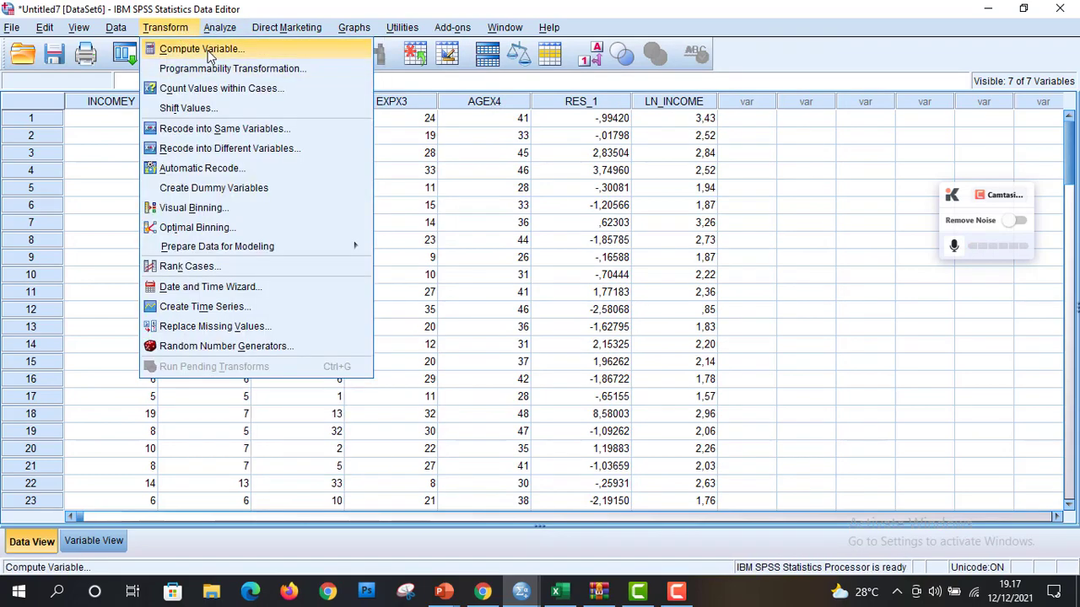
left_click(209, 50)
left_click(353, 121)
key("BackSpace")
key("BackSpace")
key("BackSpace")
key("BackSpace")
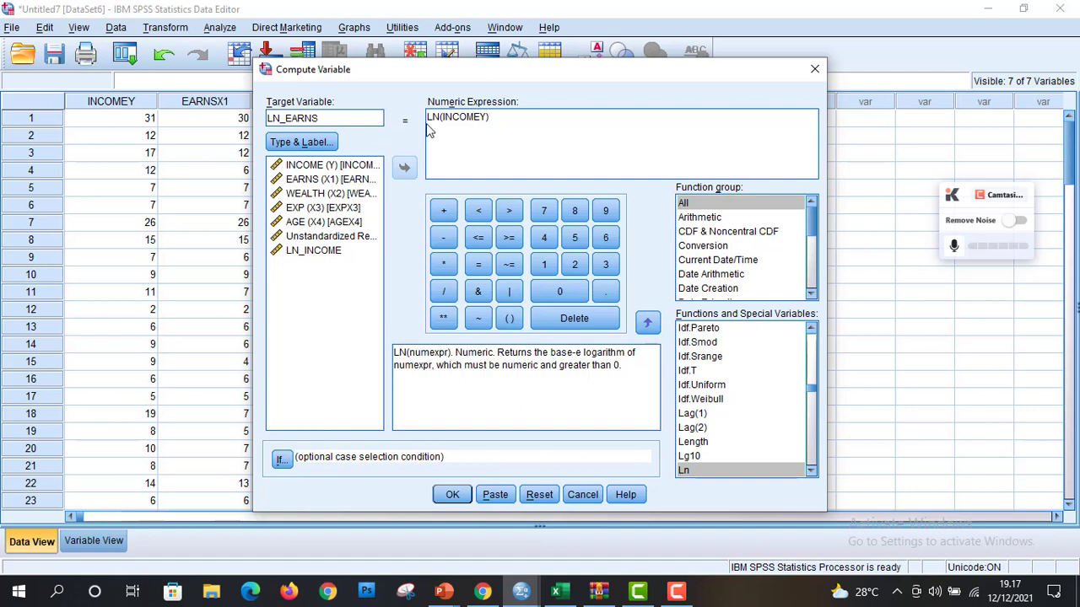
Replace INCOMEY with EARNSX1 in the numeric expression so that it reads LN(EARNSX1).
left_click(487, 118)
key("BackSpace")
key("BackSpace")
key("BackSpace")
key("BackSpace")
key("BackSpace")
key("BackSpace")
key("BackSpace")
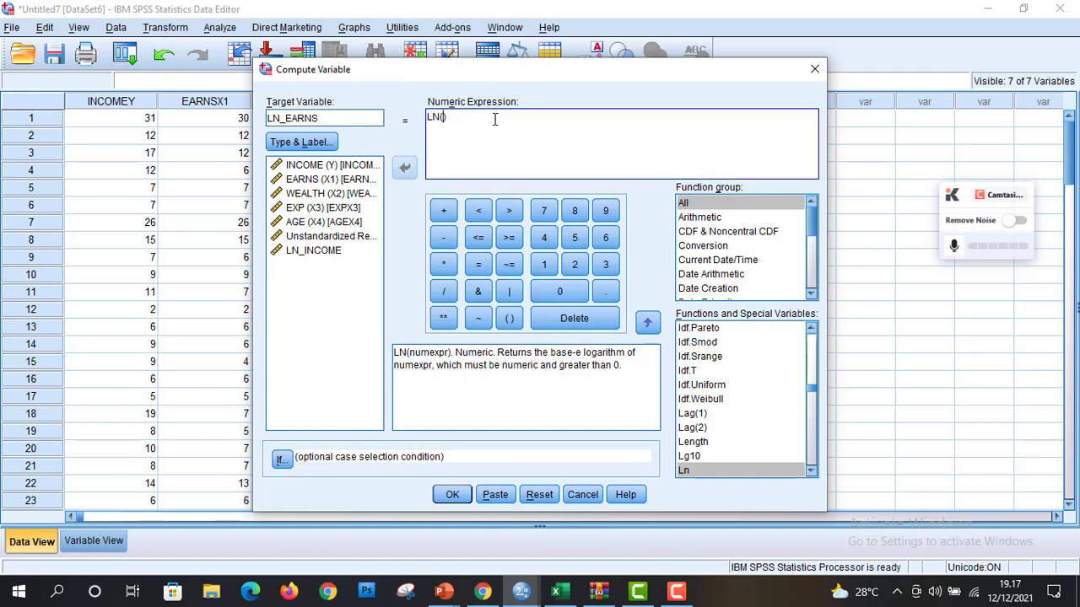
left_click(331, 180)
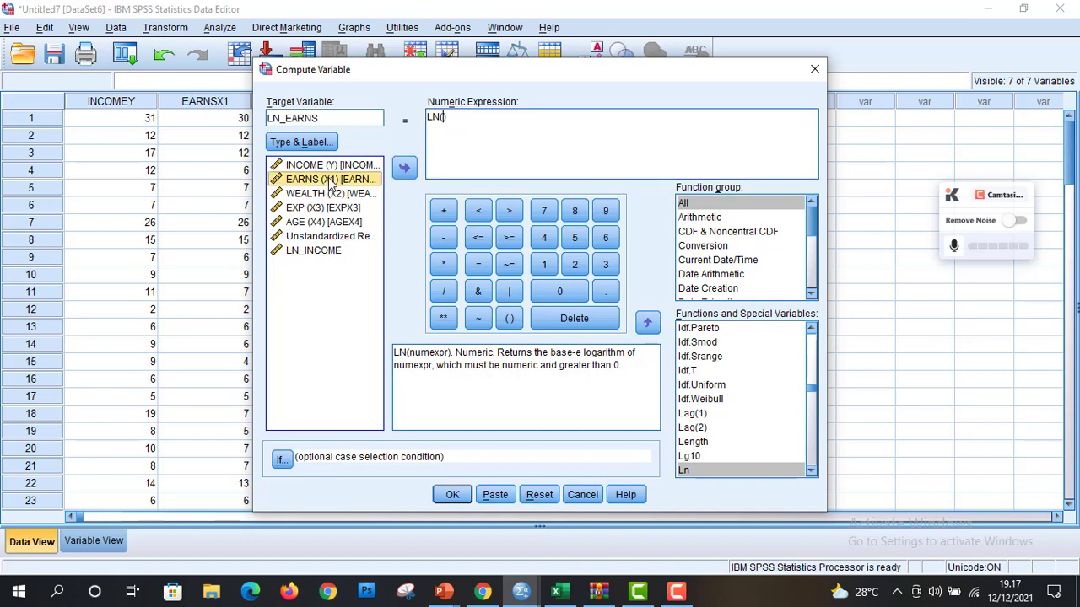
left_click(403, 169)
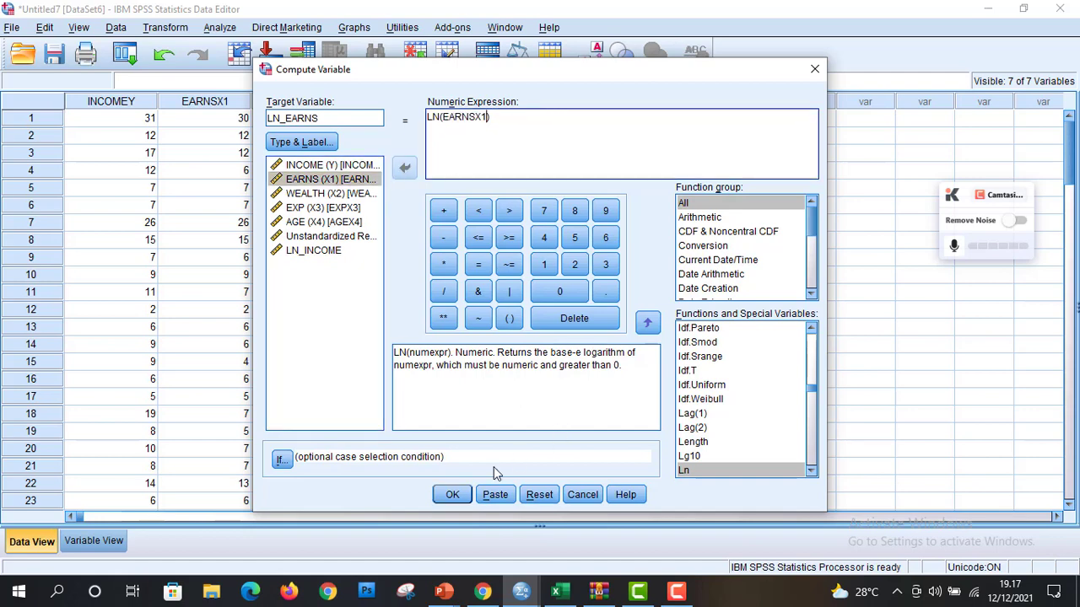
Run the LN_EARNS computation and return to the dataset window.
left_click(453, 495)
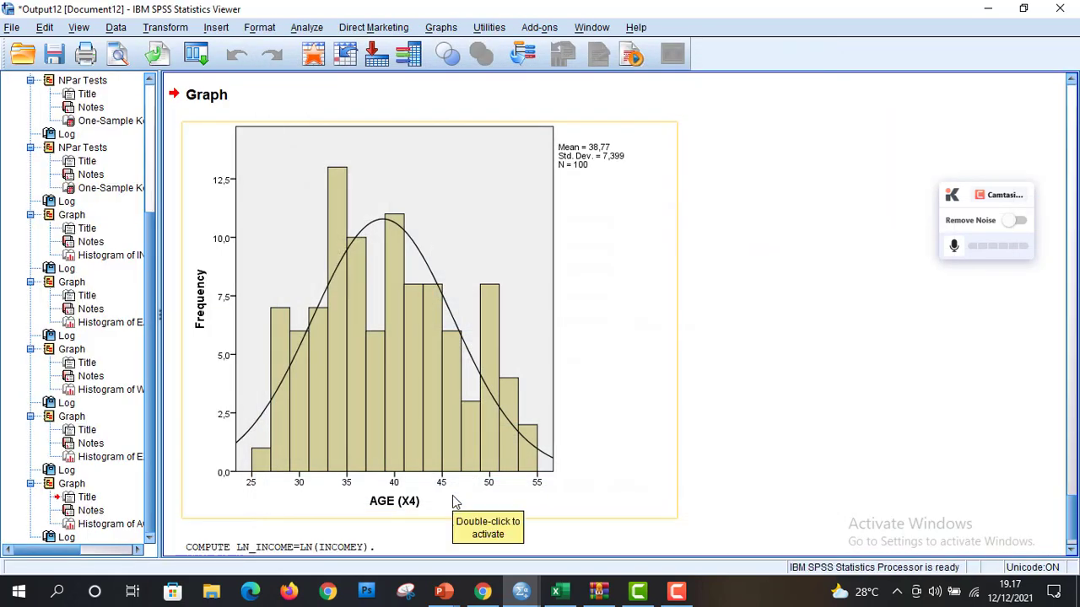
mouse_move(522, 591)
left_click(464, 544)
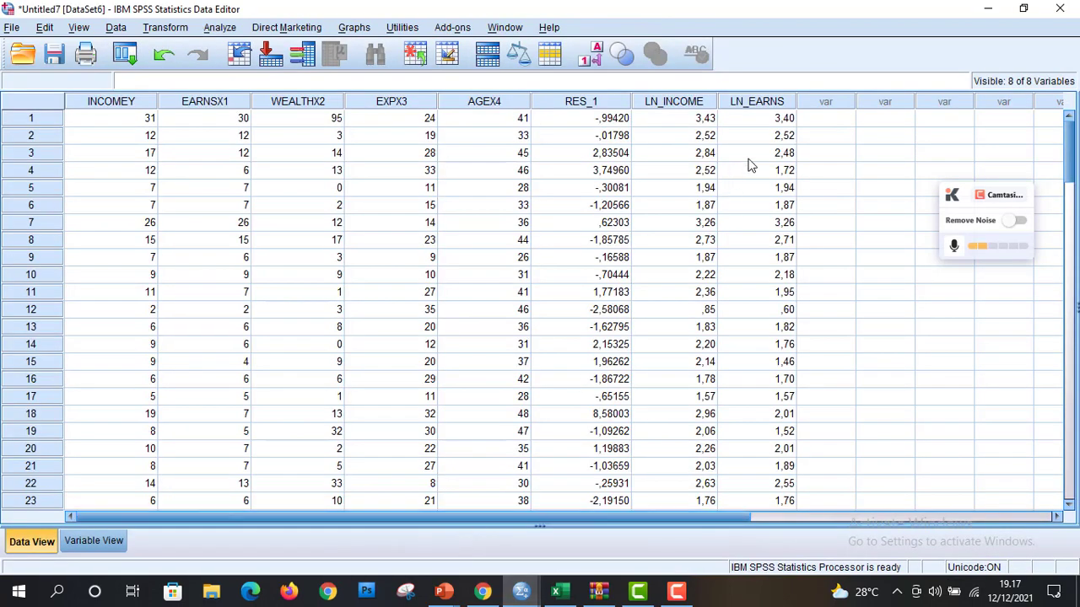
Reopen Compute Variable and rename the target variable to LN_WEALTH.
left_click(156, 28)
left_click(175, 55)
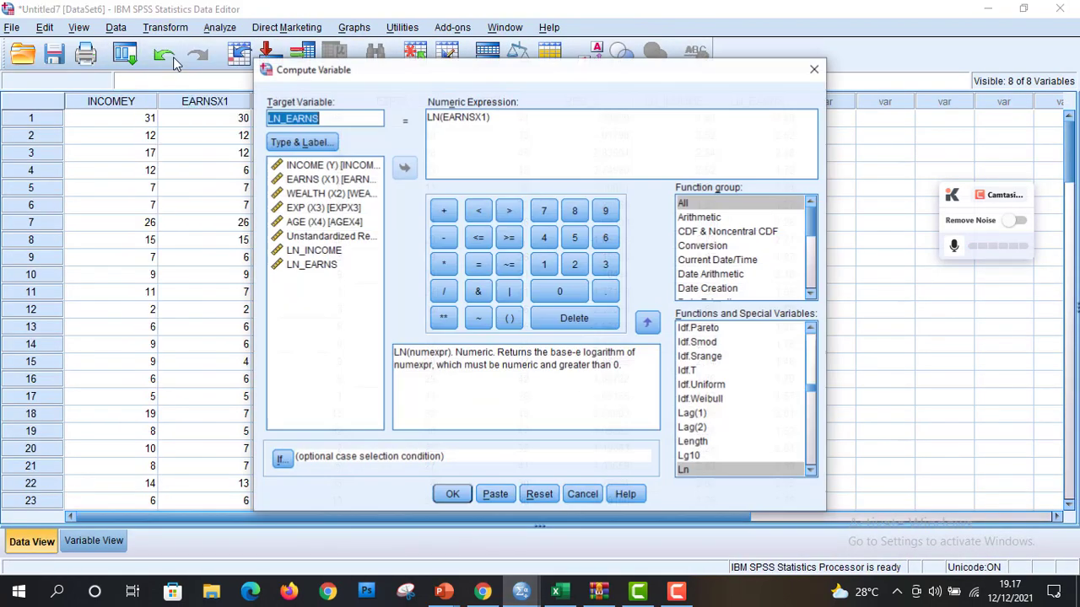
left_click(320, 119)
key("BackSpace")
key("BackSpace")
key("BackSpace")
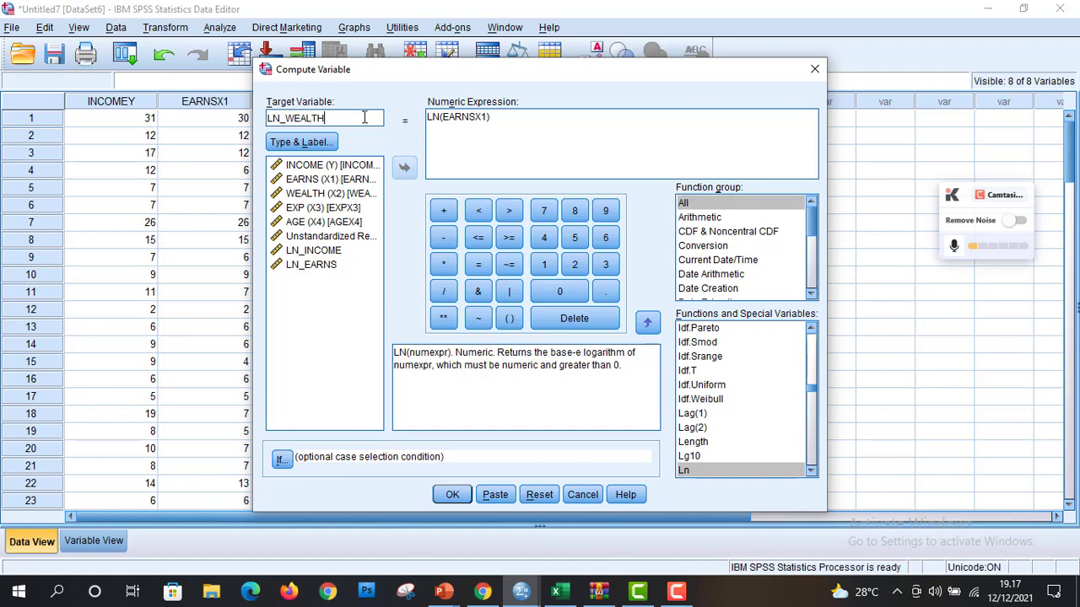
Replace EARNSX1 with WEALTHX2 in the LN expression and try to run the LN_WEALTH computation.
left_click(490, 118)
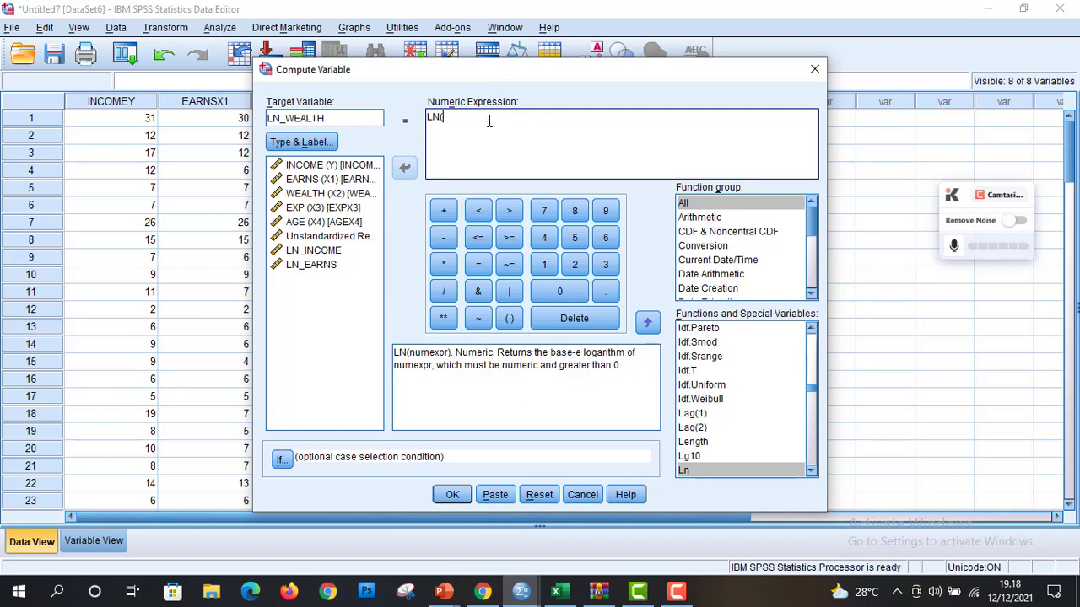
left_click(333, 193)
left_click(409, 170)
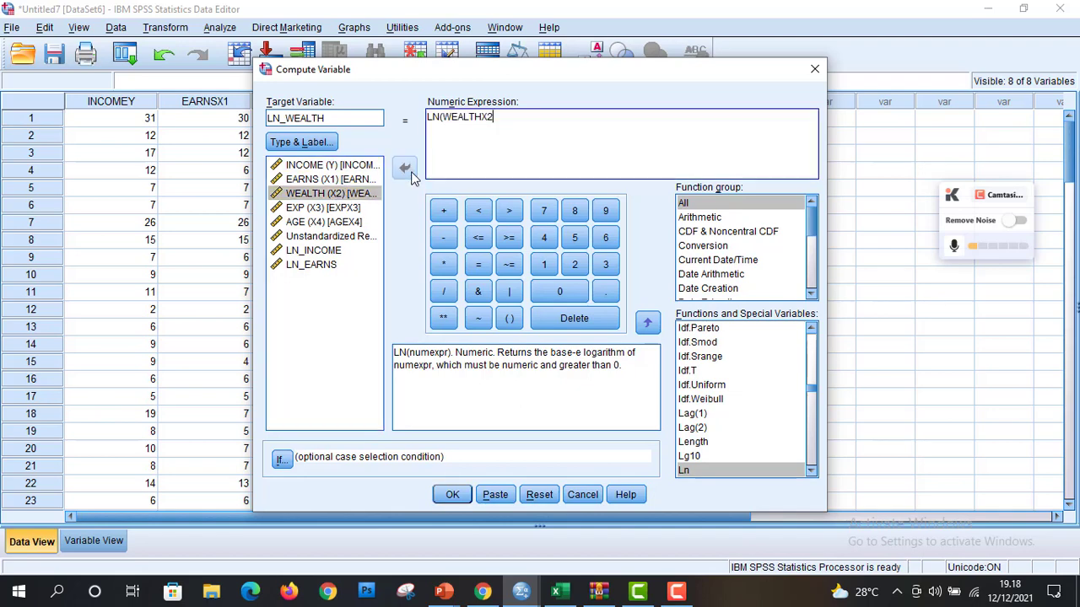
left_click(454, 494)
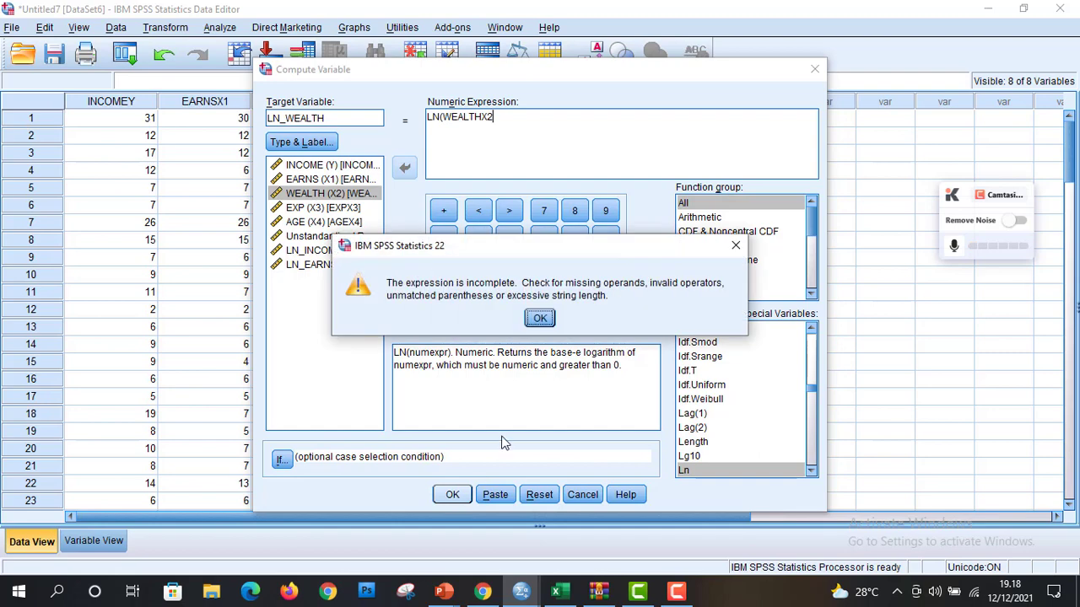
left_click(540, 318)
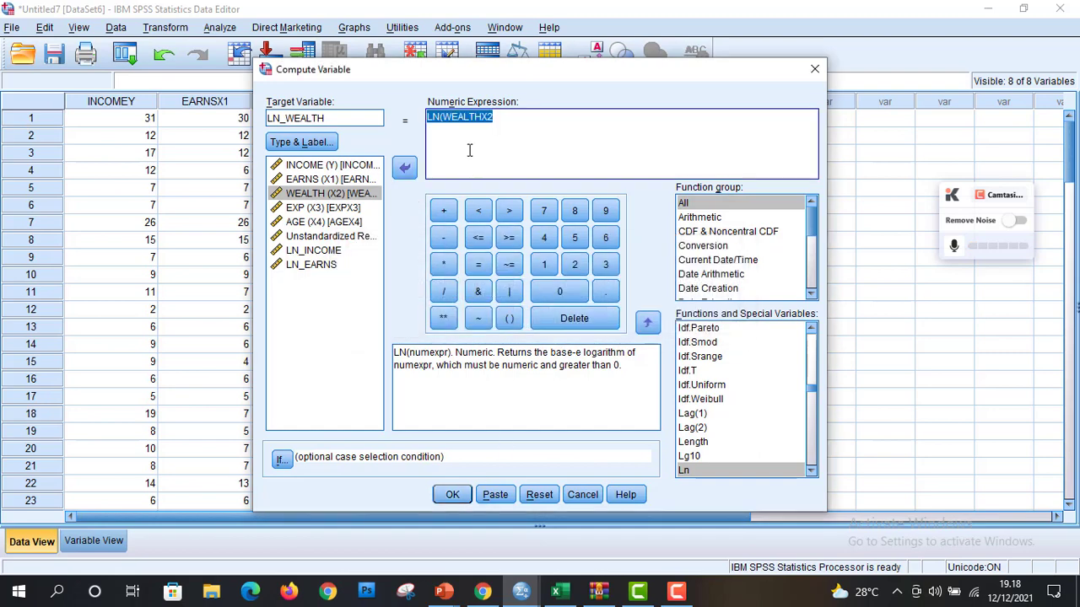
Add the closing parenthesis to make the expression LN(WEALTHX2), run the computation and return to the dataset window.
left_click(502, 116)
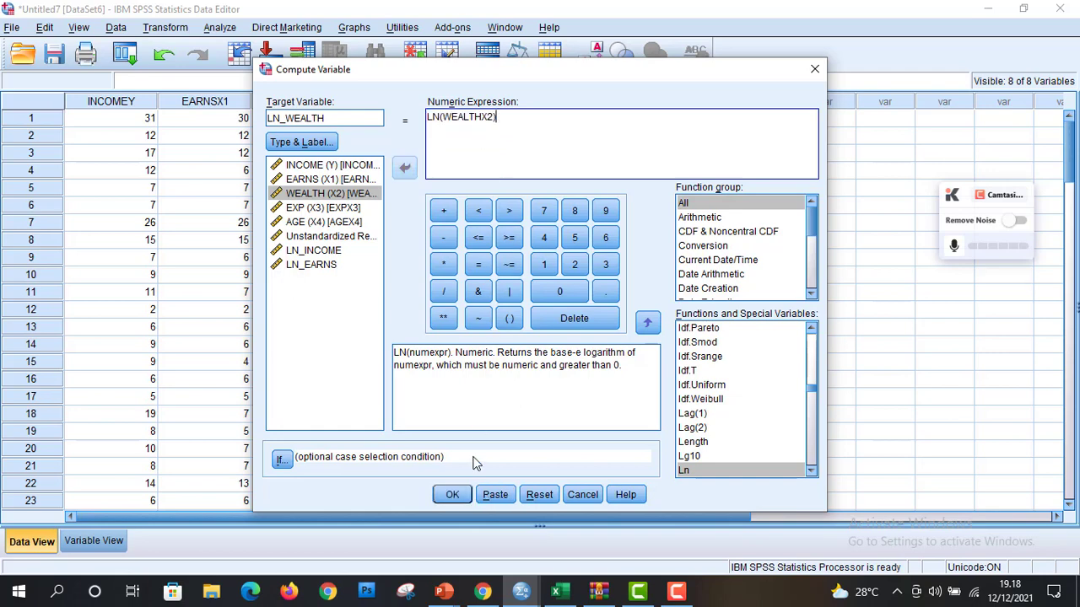
left_click(459, 495)
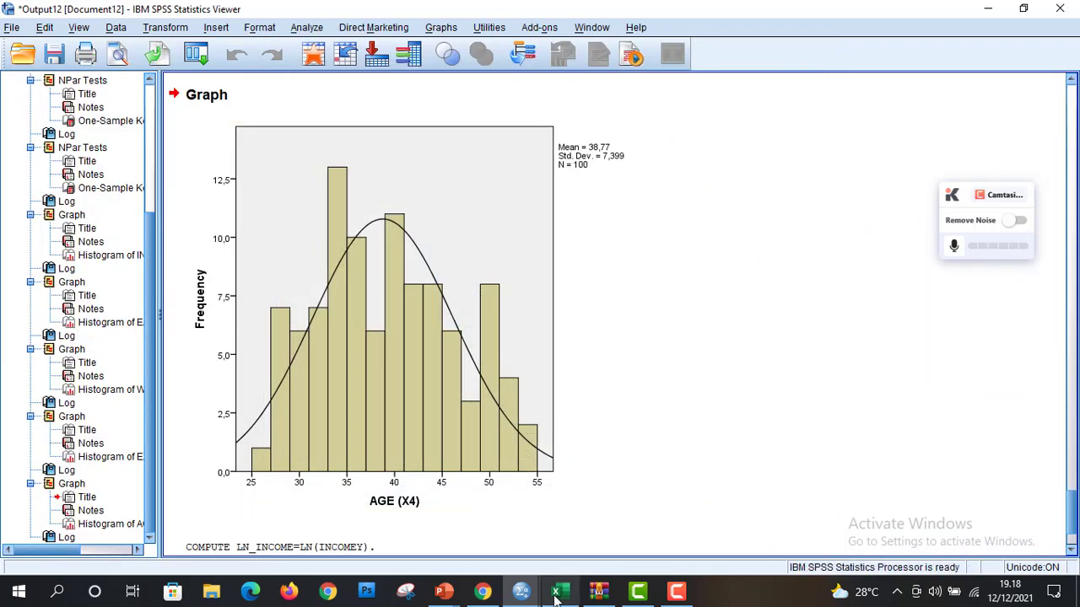
mouse_move(530, 599)
left_click(453, 527)
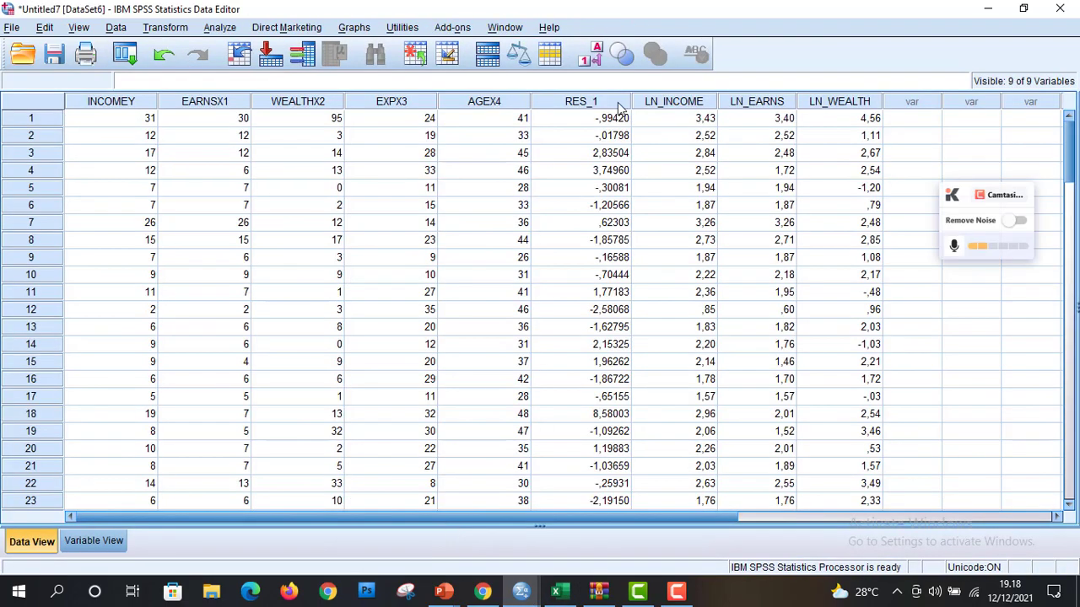
Bring up Compute Variable once more and set the target variable name to LN_EXP.
left_click(165, 27)
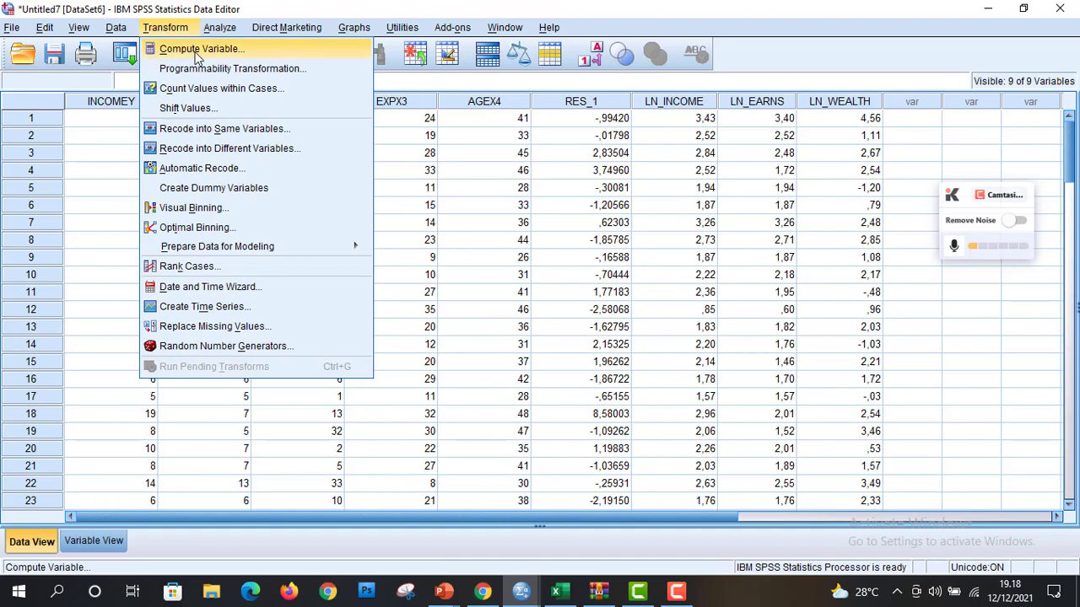
left_click(168, 43)
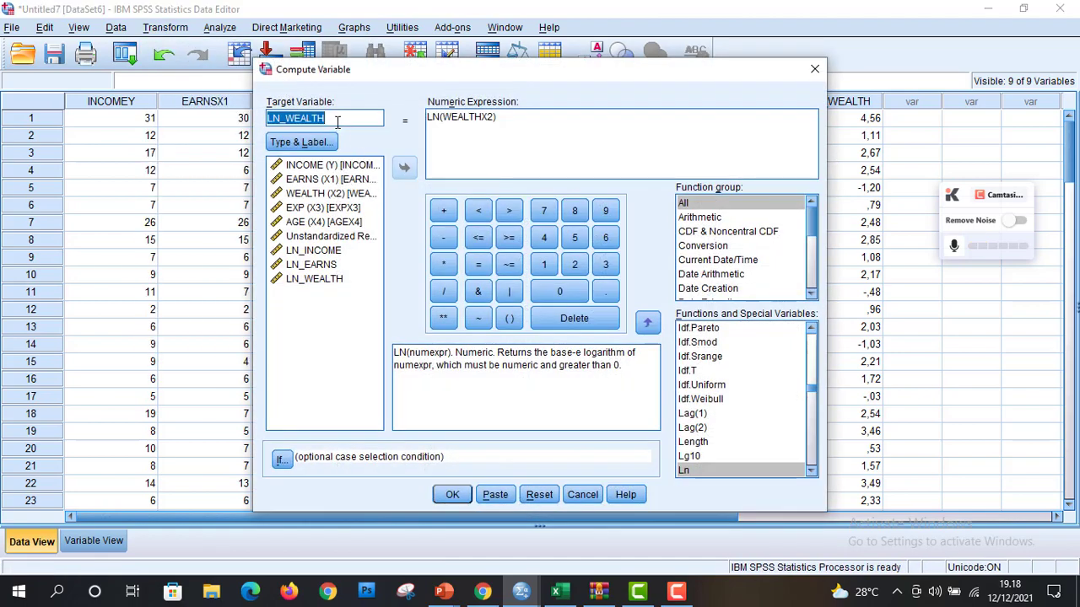
left_click(334, 118)
key("BackSpace")
key("BackSpace")
key("BackSpace")
key("BackSpace")
key("BackSpace")
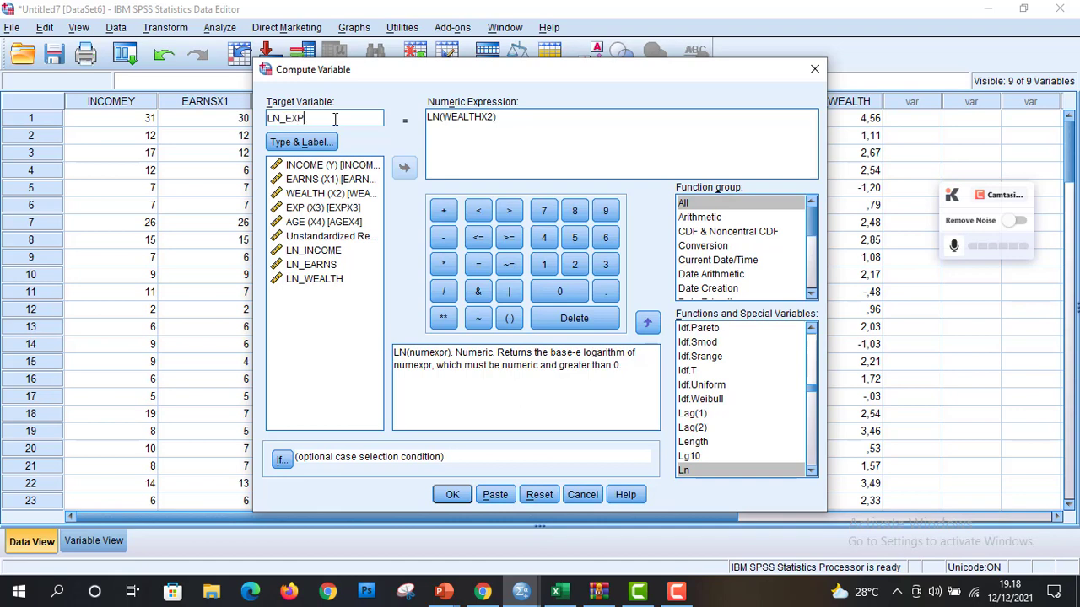
Replace WEALTHX2 with EXPX3 in the numeric expression so that it reads LN(EXPX3).
left_click(496, 118)
key("BackSpace")
key("BackSpace")
left_click(349, 199)
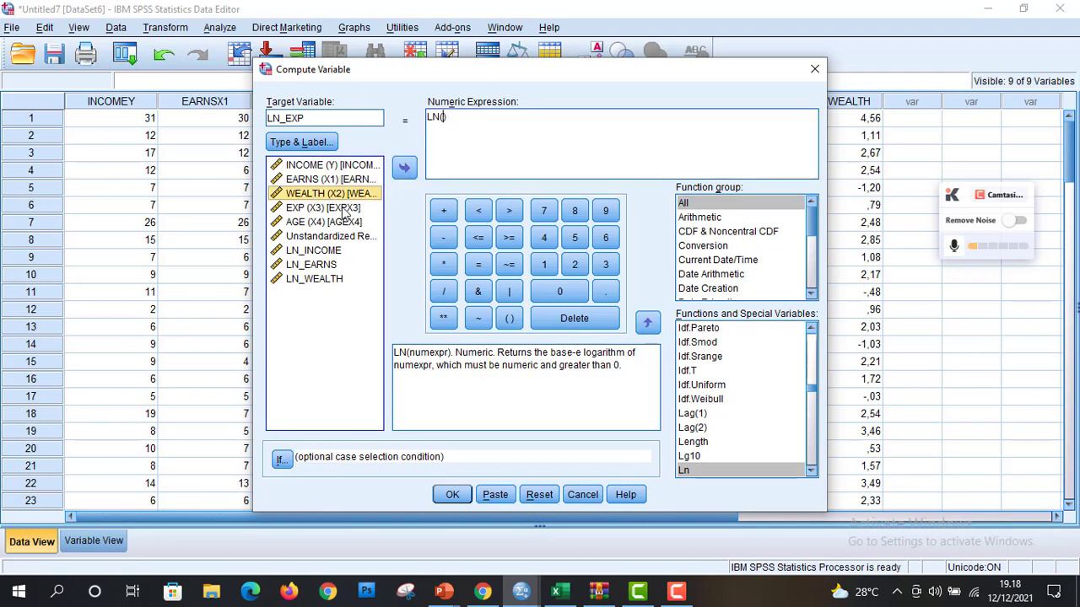
left_click(343, 209)
left_click(404, 168)
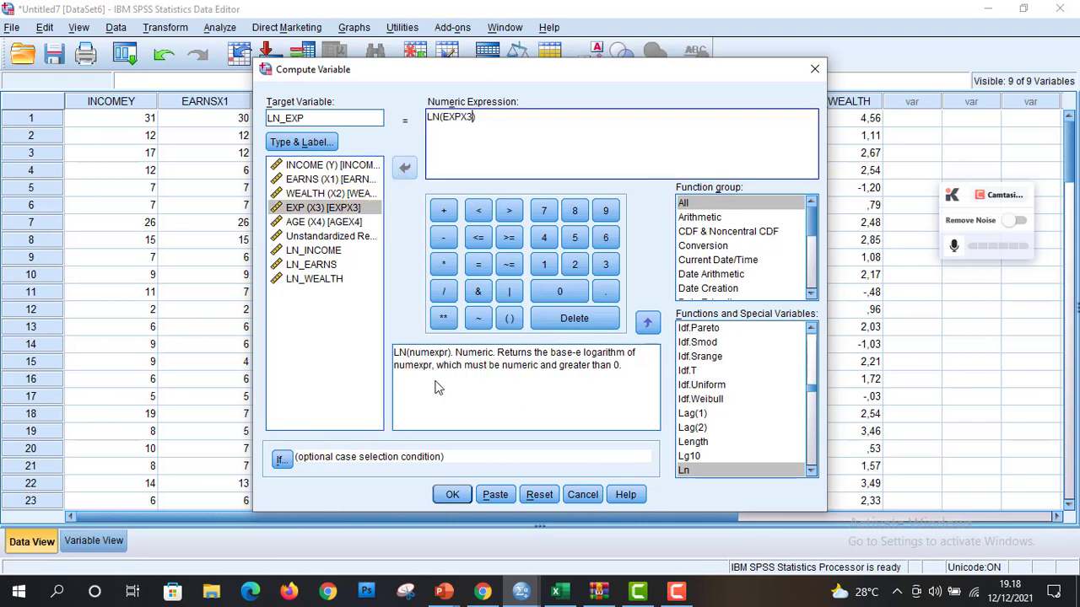
Run the LN_EXP computation and return to the dataset window.
left_click(451, 493)
mouse_move(523, 592)
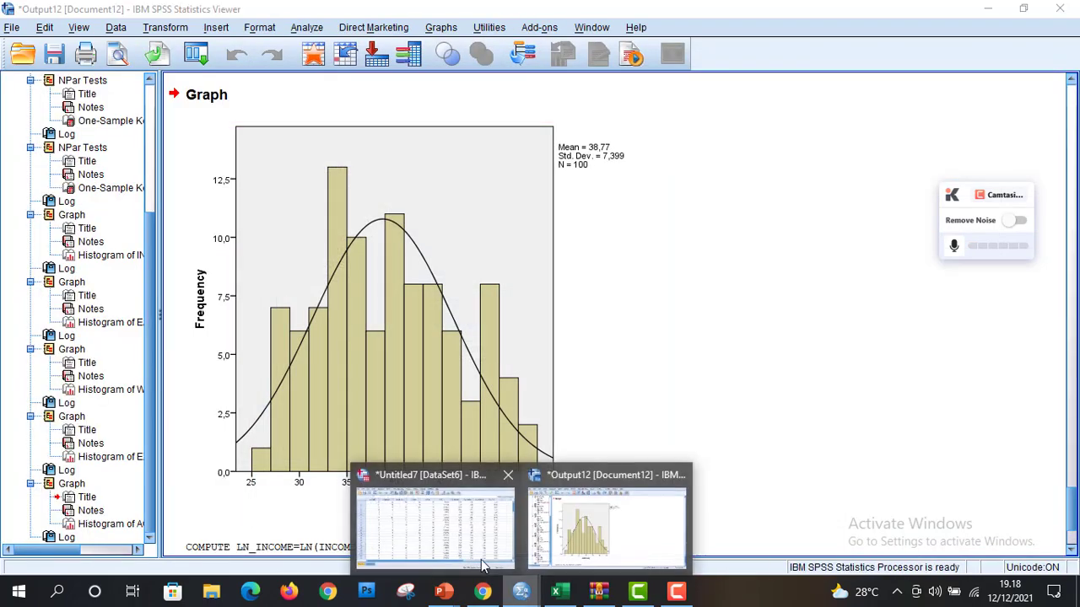
left_click(470, 546)
Reopen Compute Variable from the dataset and set the target variable name to LN_AGE.
left_click(220, 32)
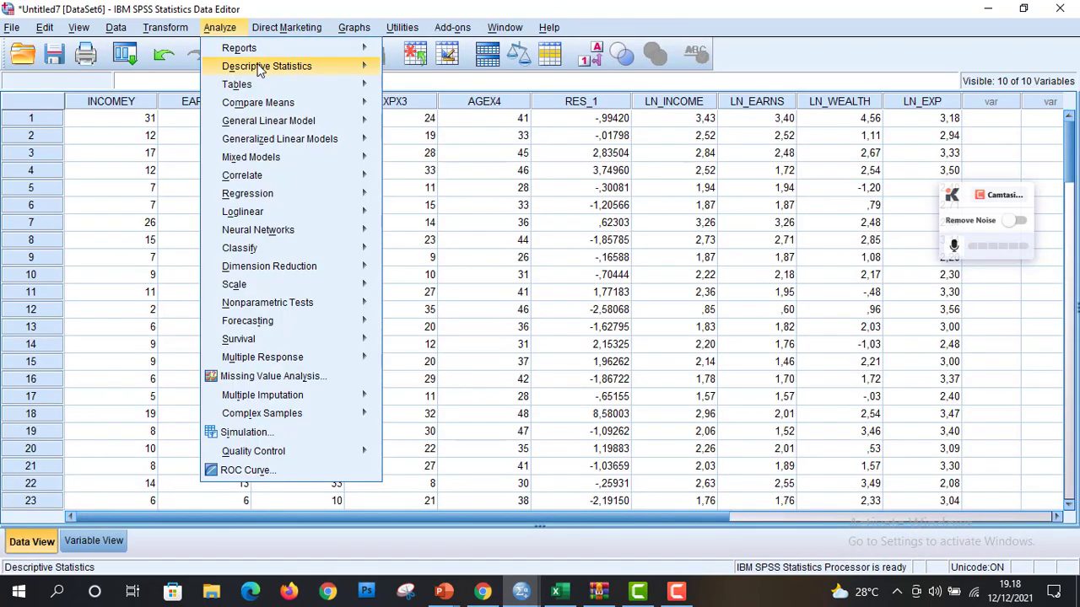
left_click(173, 36)
left_click(180, 30)
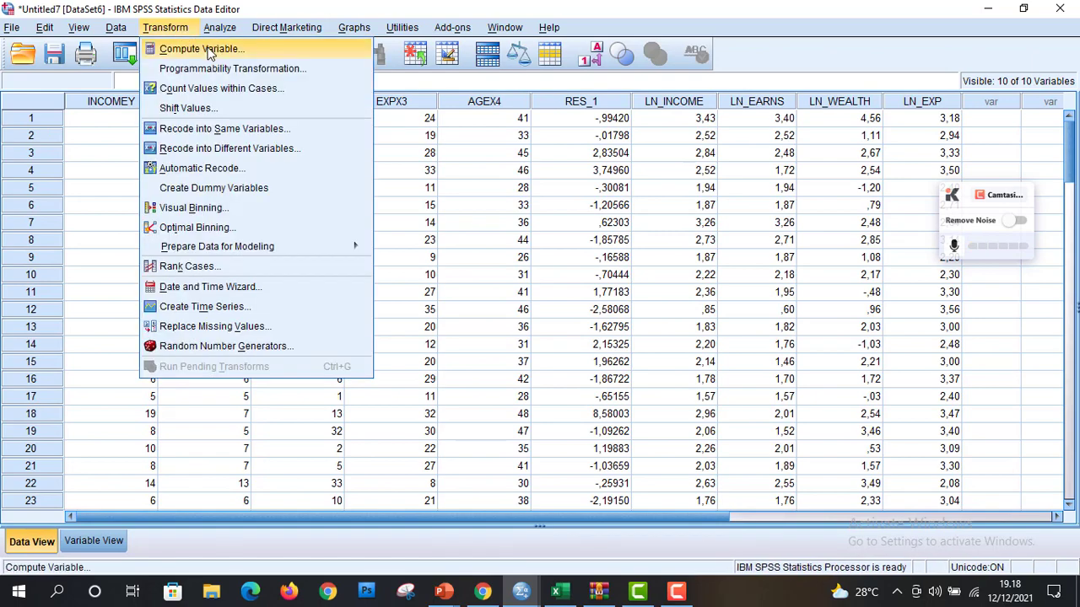
left_click(201, 49)
left_click(472, 123)
left_click(321, 119)
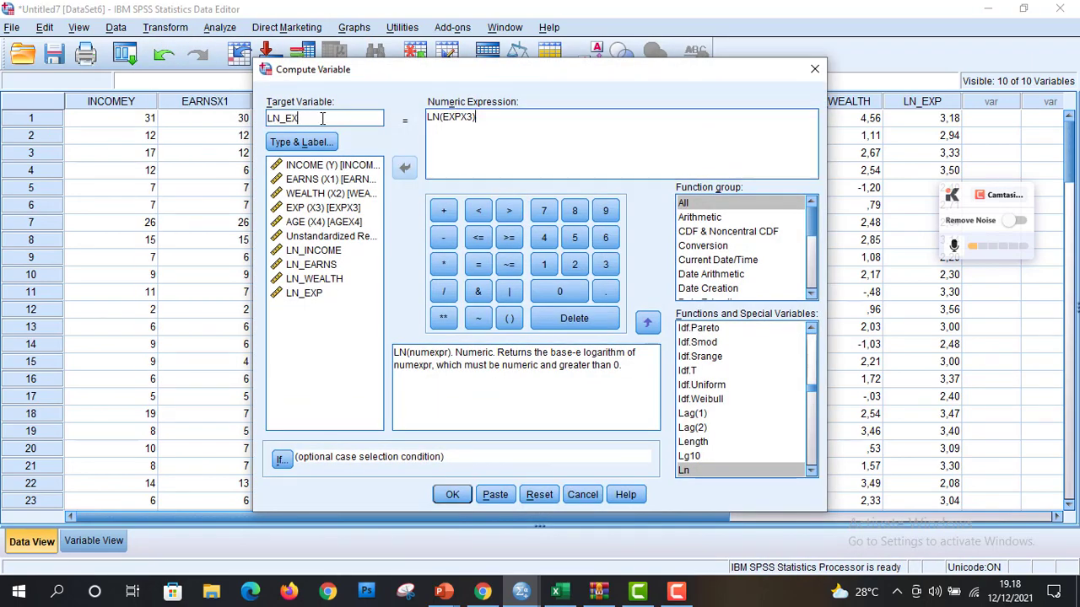
Try to run the LN_AGE computation with the numeric expression LN(AGE).
left_click(472, 123)
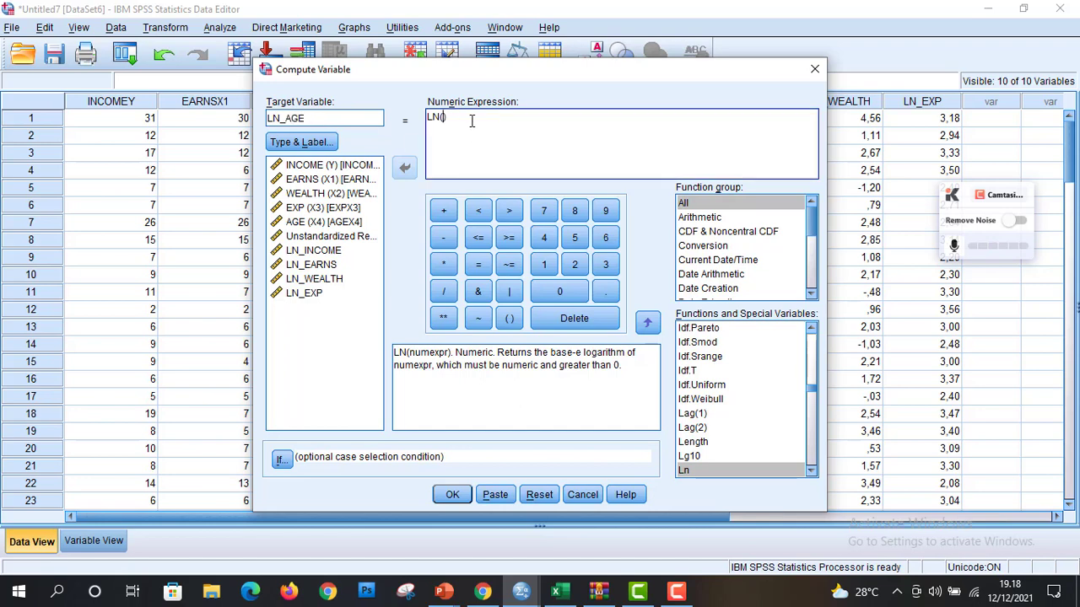
left_click(462, 498)
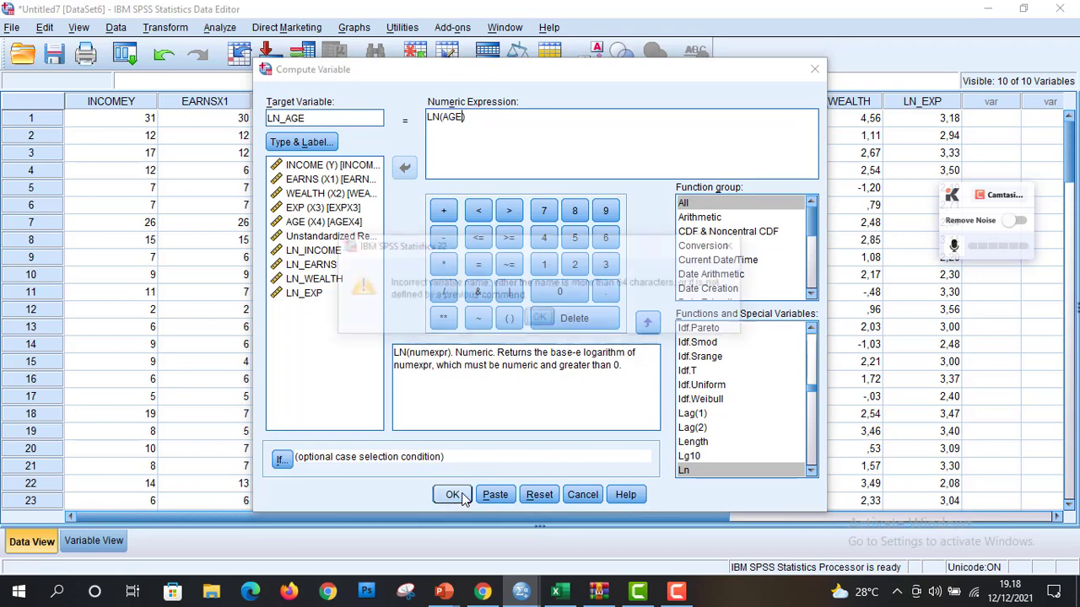
left_click(537, 327)
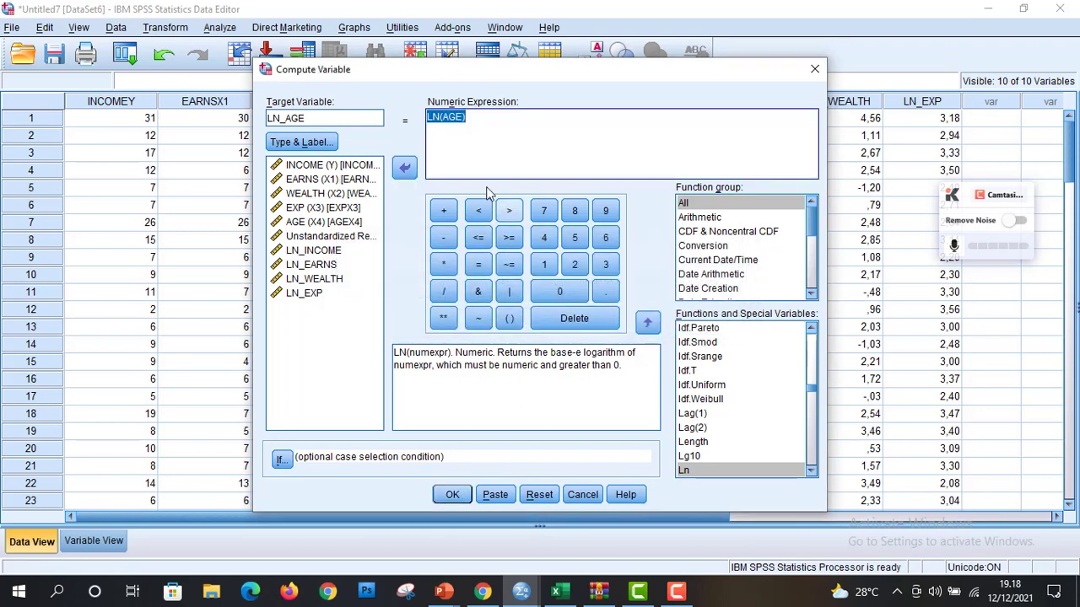
Replace AGE in the numeric expression with the dataset variable AGEX4 and try to run the computation.
left_click(466, 123)
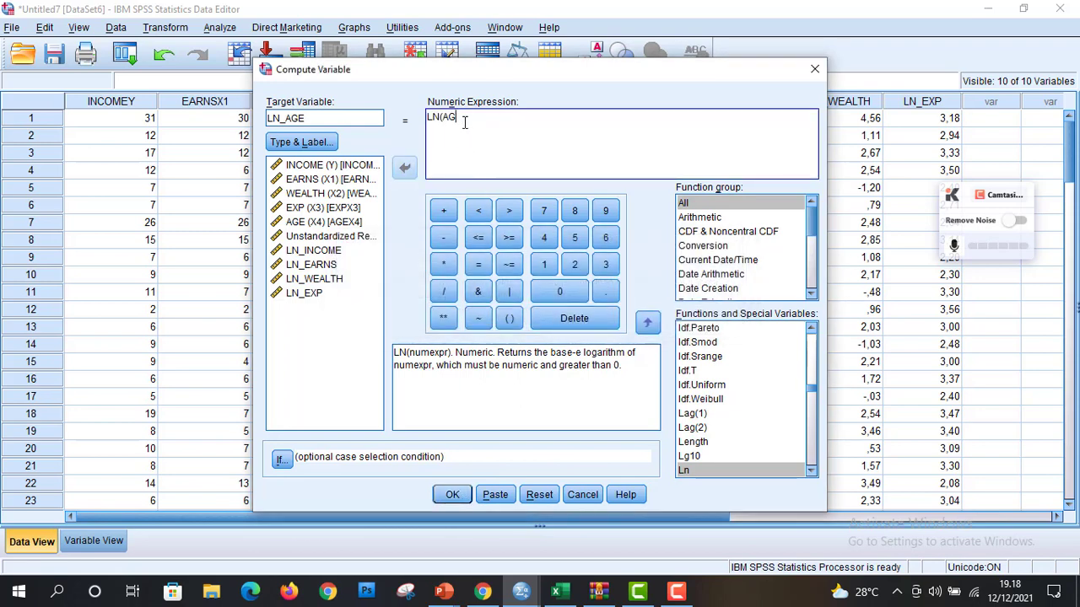
left_click(316, 224)
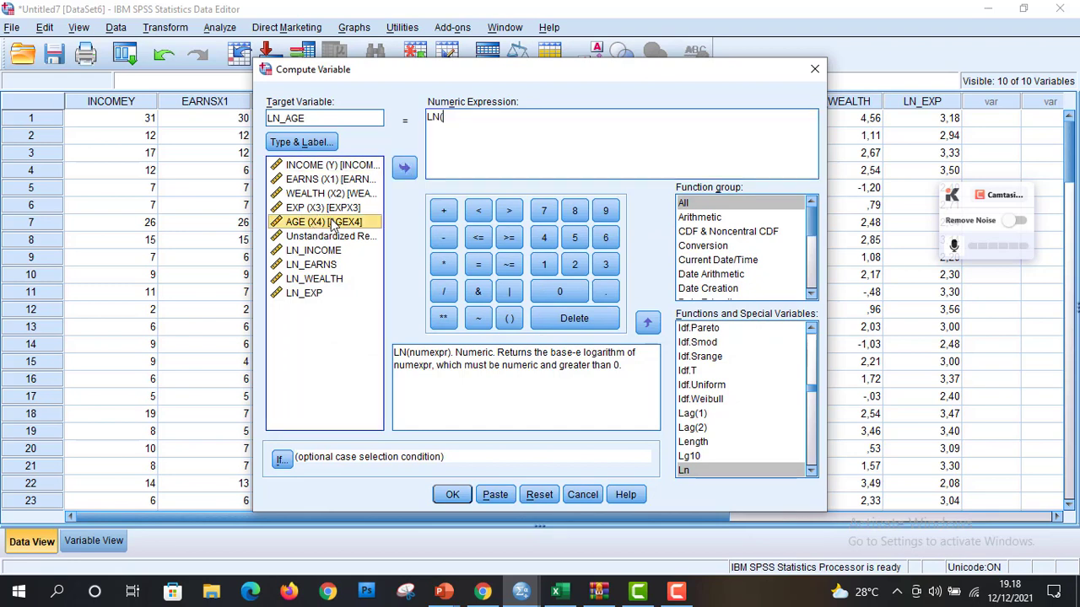
left_click(406, 171)
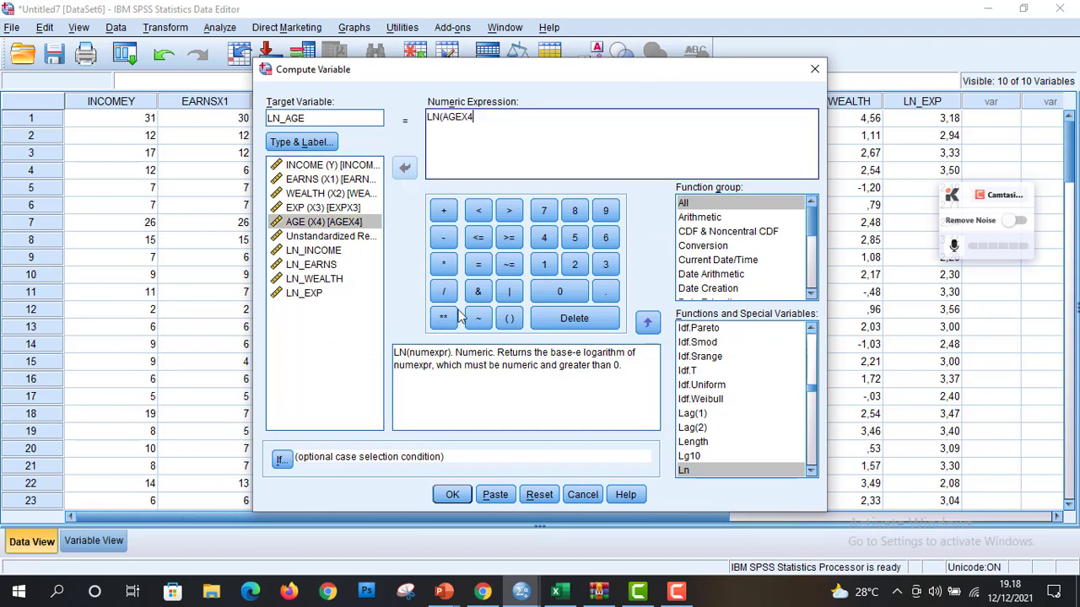
left_click(455, 496)
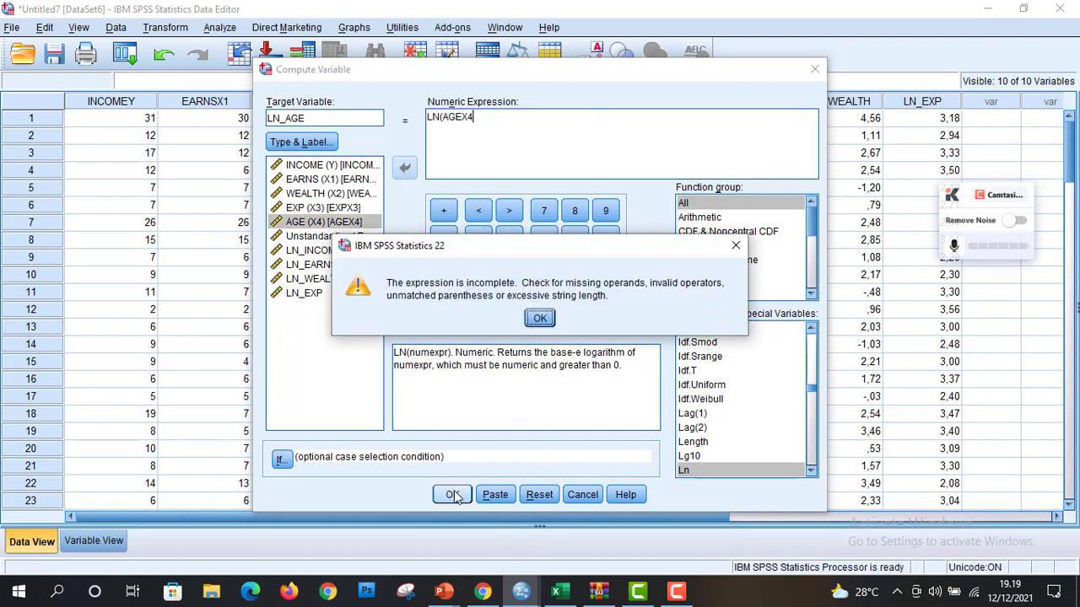
left_click(541, 321)
Add the closing parenthesis so the expression reads LN(AGEX4), run the computation and return to the dataset window.
left_click(485, 119)
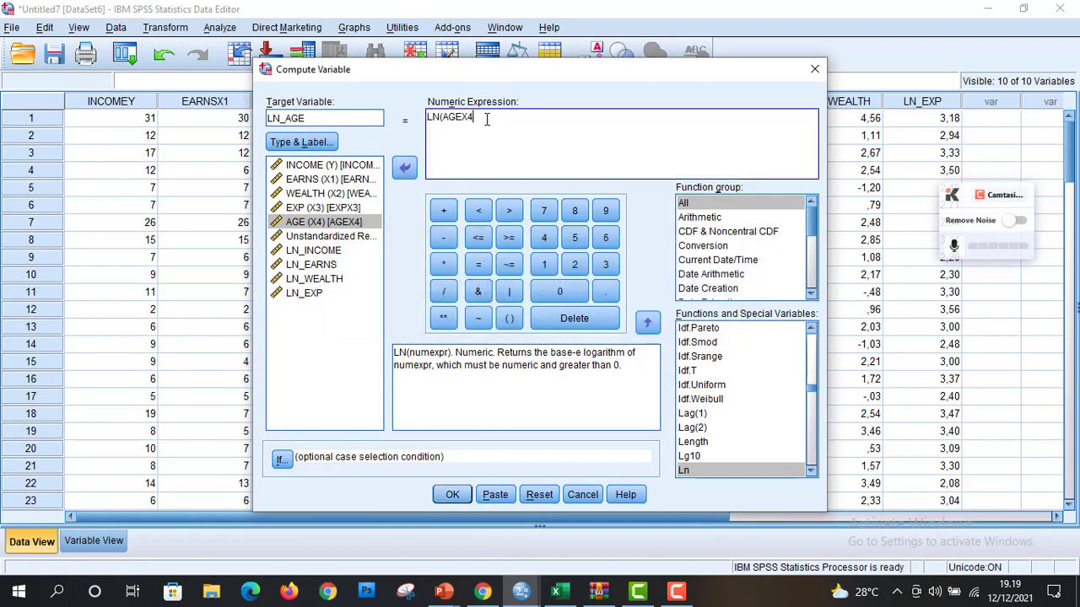
left_click(452, 494)
mouse_move(521, 591)
left_click(458, 551)
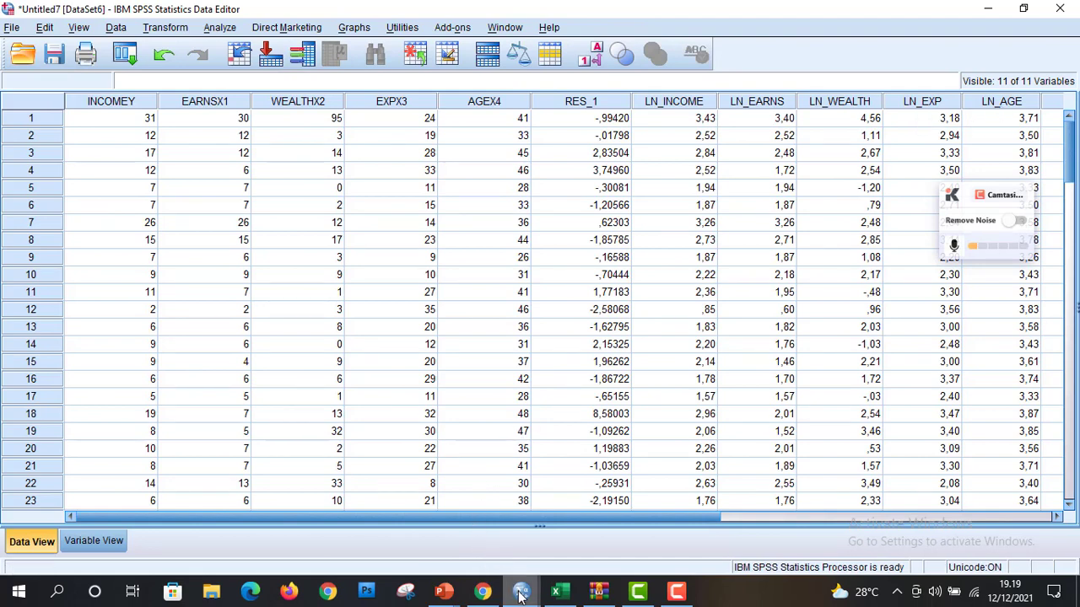
mouse_move(519, 590)
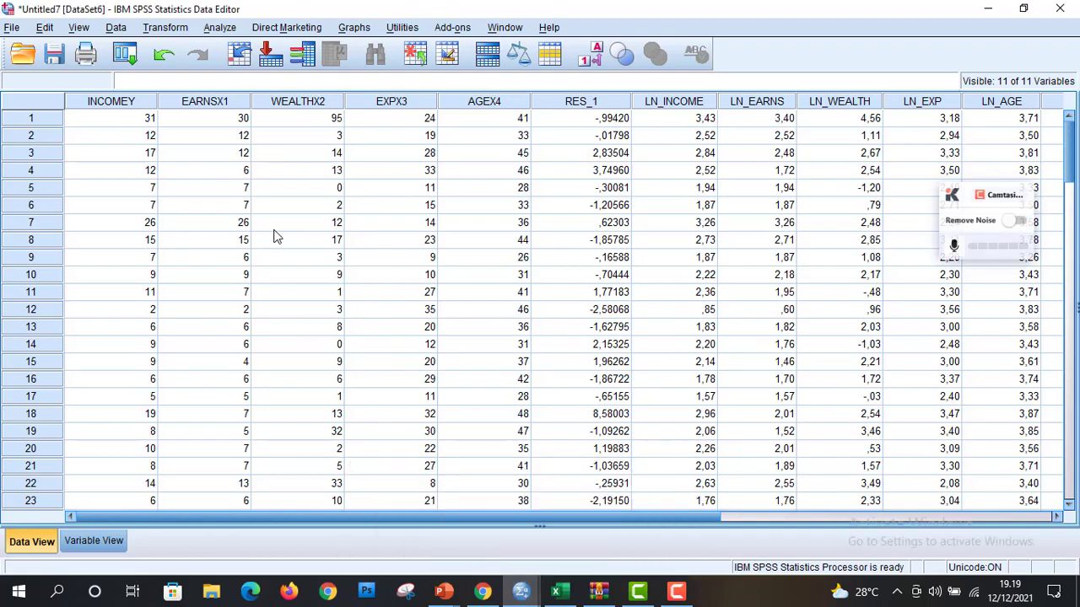
Open Compute Variable again and set the target variable name to SQRT_INCOME.
left_click(151, 26)
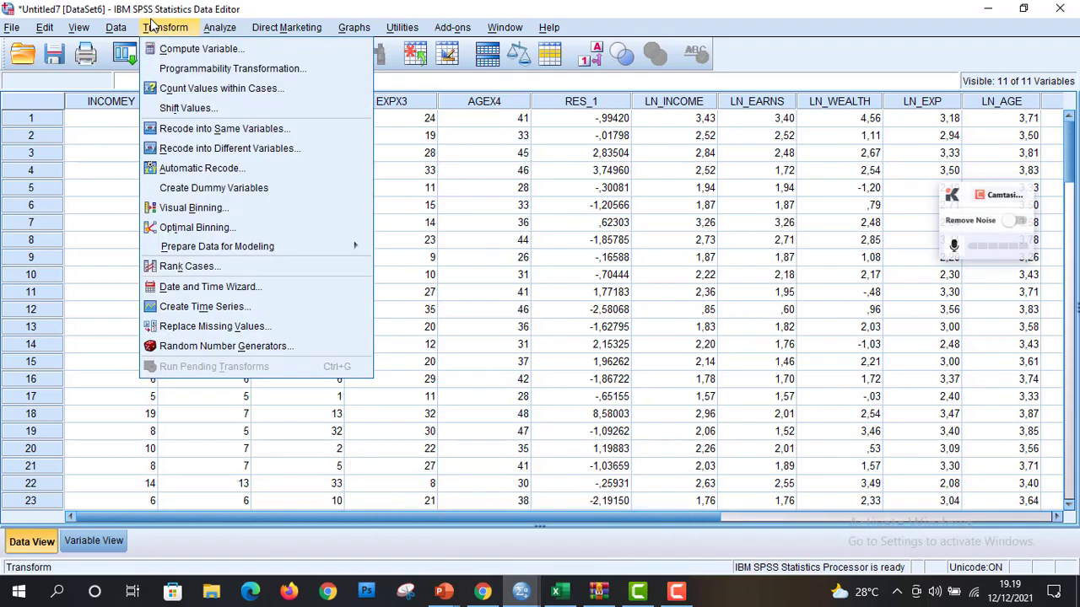
left_click(196, 50)
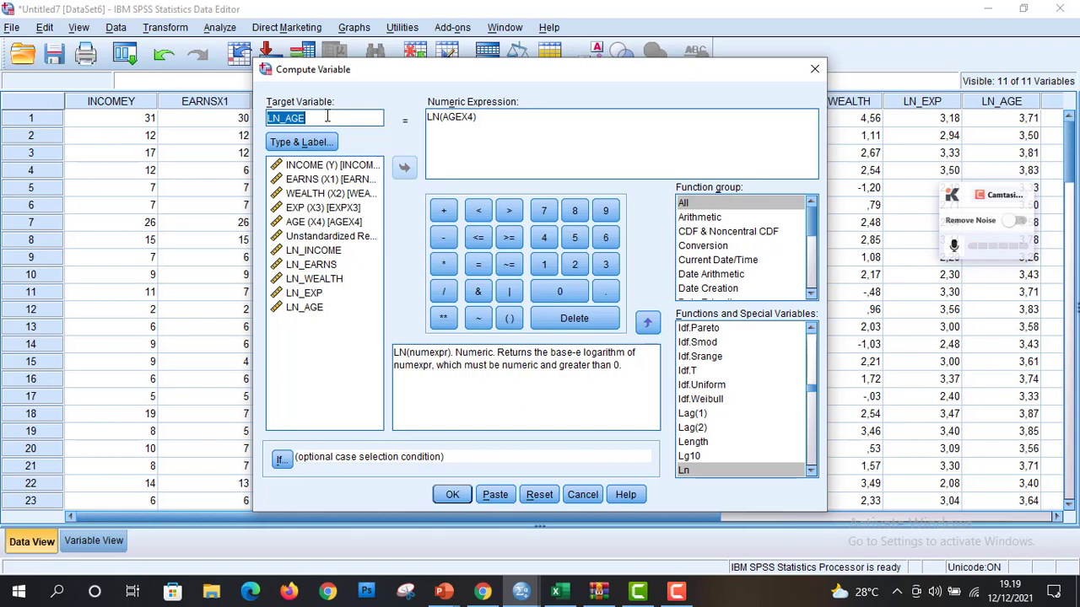
left_click(286, 118)
key("BackSpace")
key("BackSpace")
type("SQ")
type("RT_")
left_click(337, 179)
left_click(338, 166)
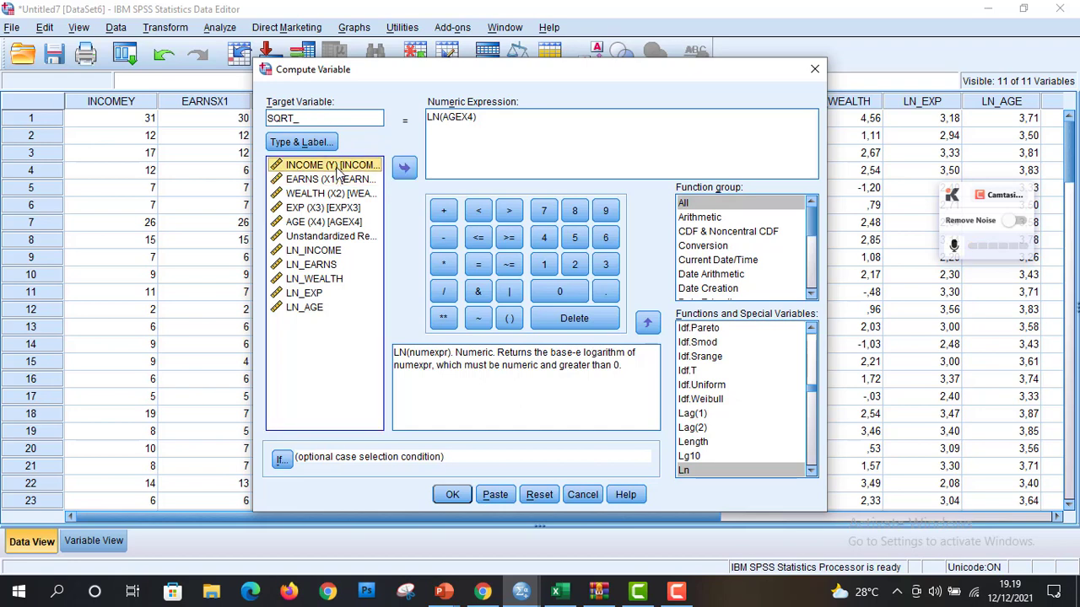
left_click(360, 111)
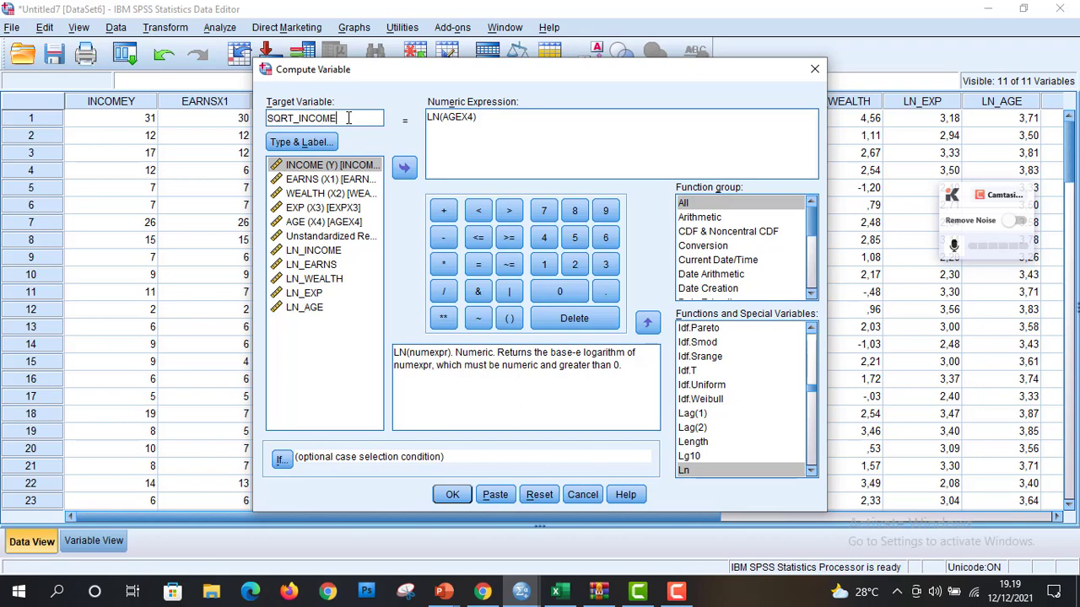
Clear the numeric expression and build SQRT(INCOMEY) from the Sqrt function and the income variable.
left_click(475, 115)
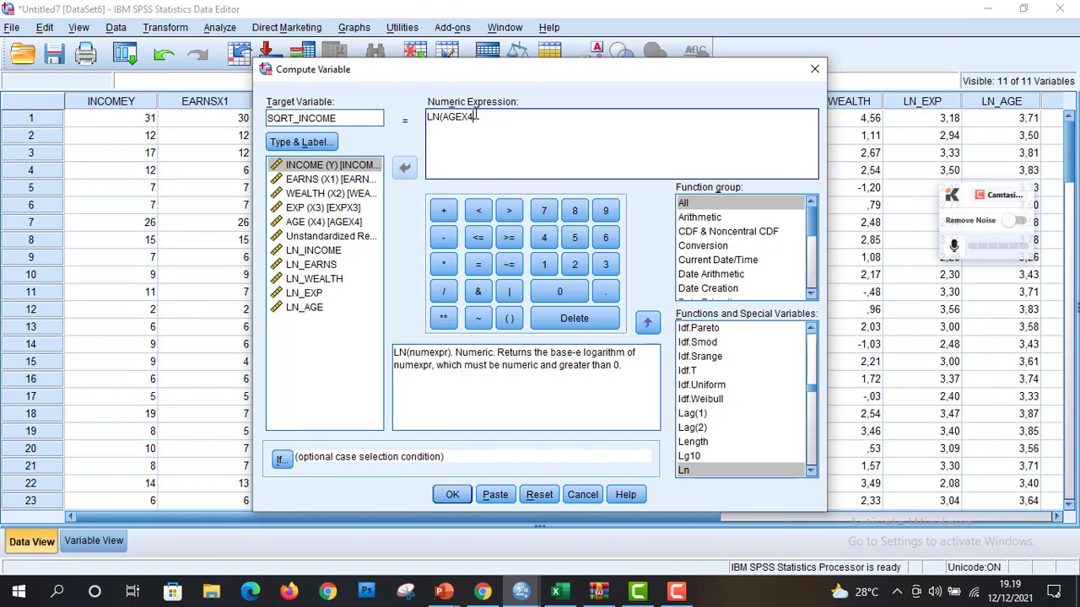
key("ctrl+a")
key("BackSpace")
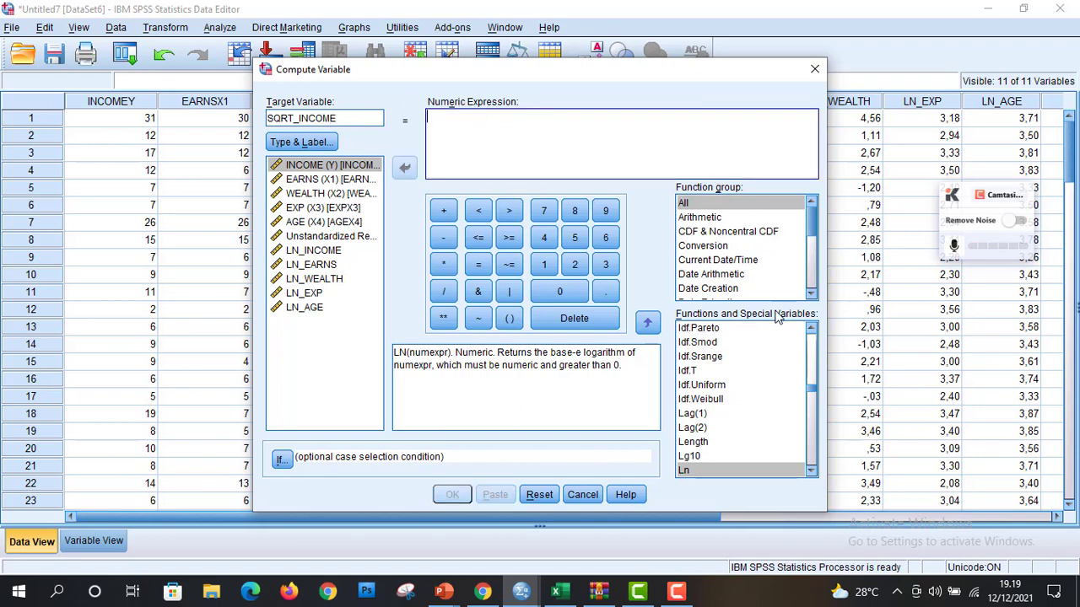
left_click_drag(814, 393, 817, 447)
left_click(730, 352)
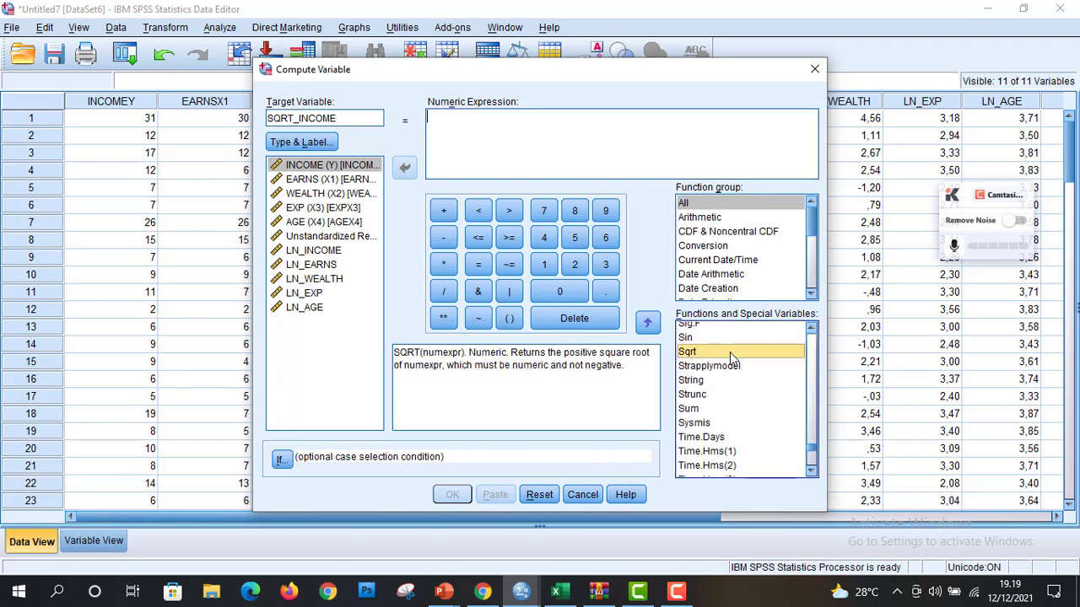
left_click(648, 324)
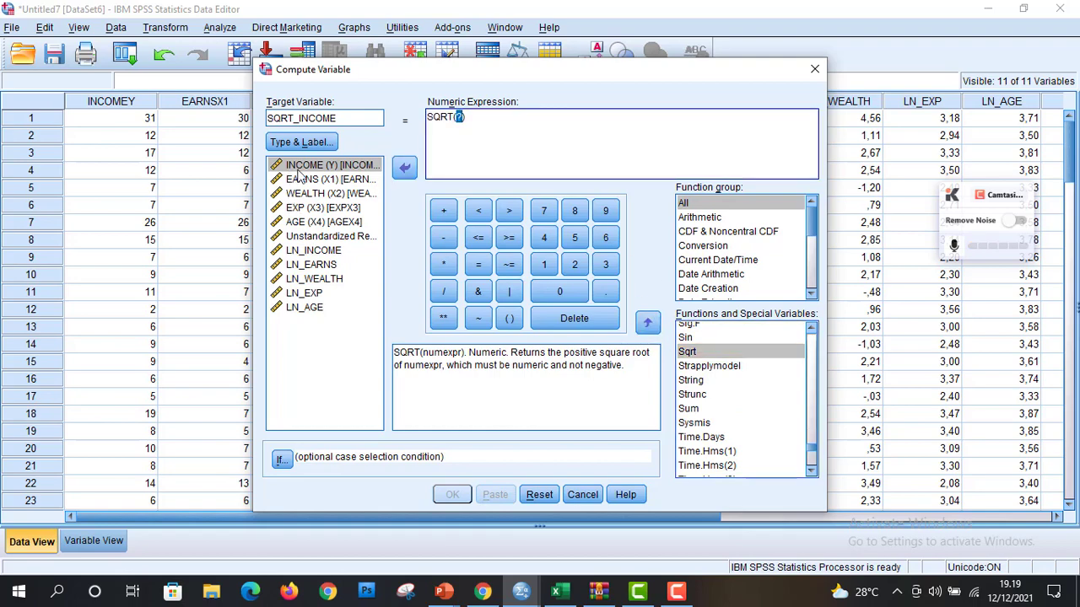
left_click(308, 165)
left_click(404, 167)
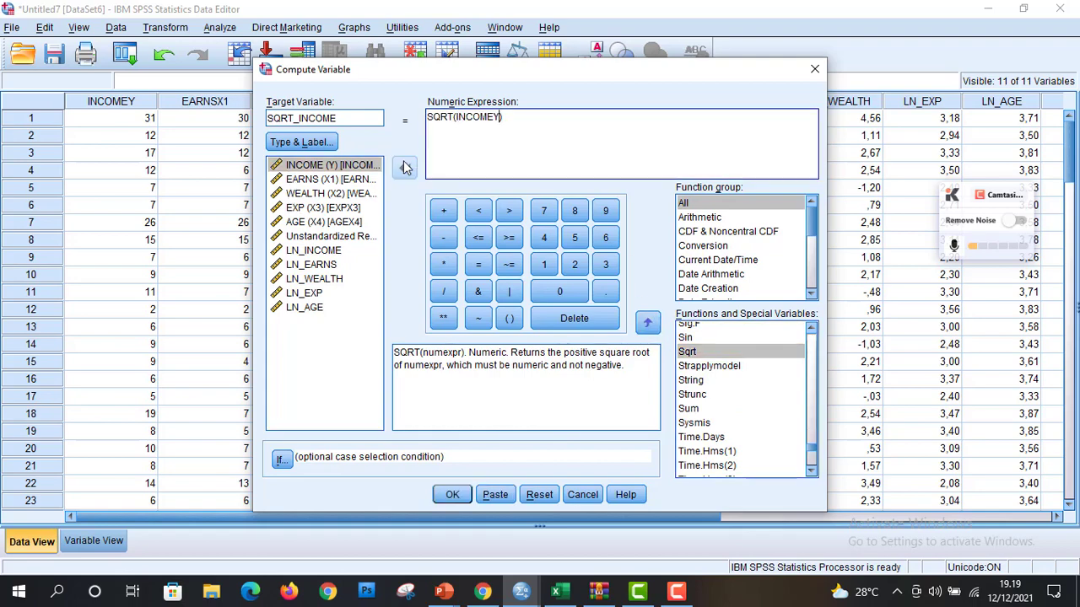
Run the SQRT_INCOME computation and return to the dataset window.
left_click(454, 494)
mouse_move(521, 590)
left_click(469, 544)
Bring up Compute Variable and rename the target variable to SQRT_EARNS.
left_click(166, 27)
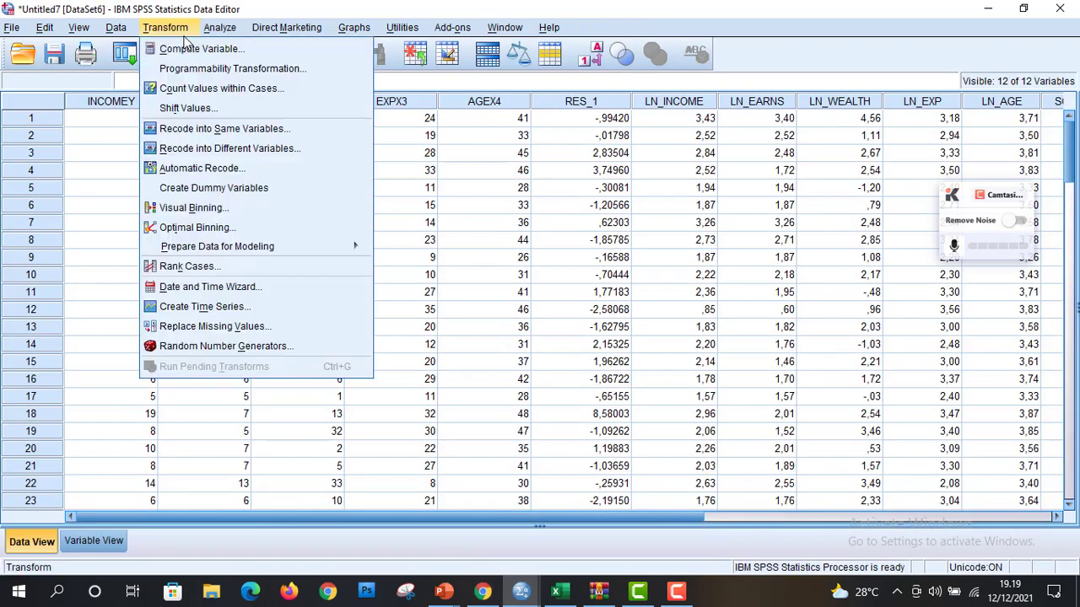
left_click(160, 46)
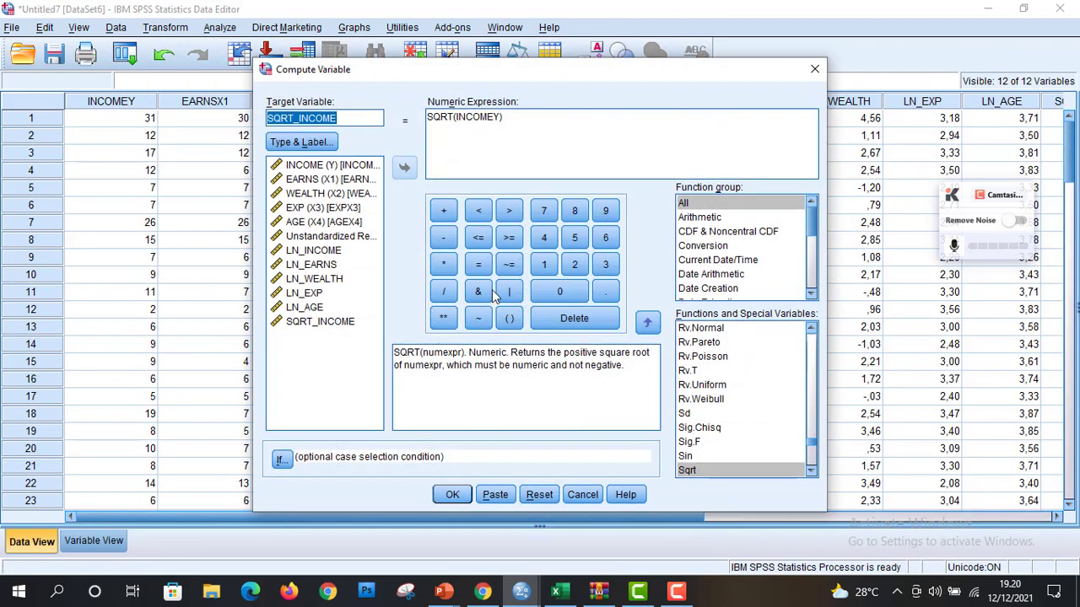
left_click(371, 118)
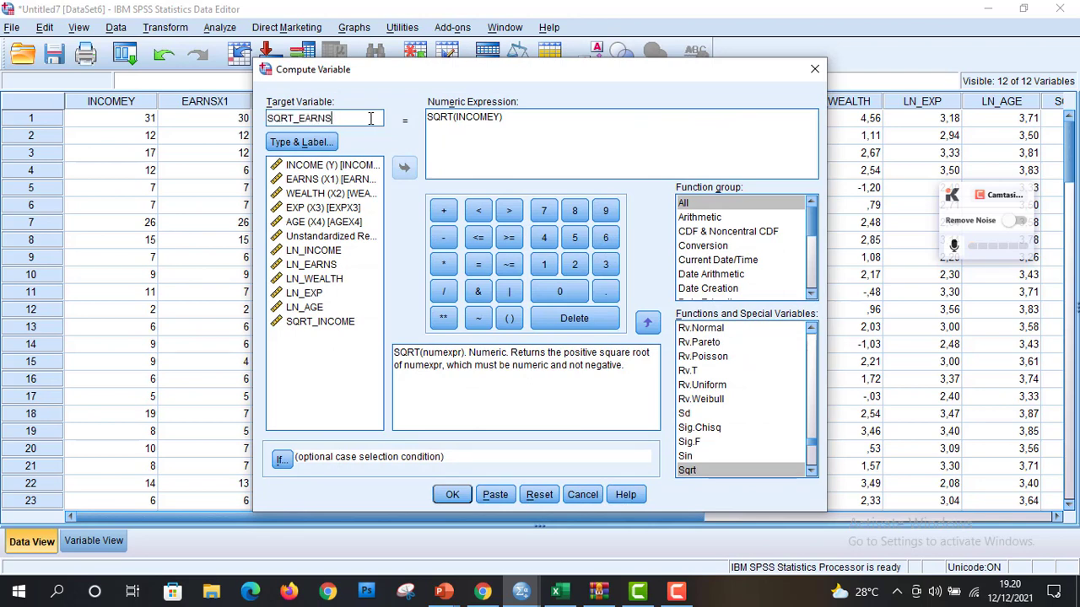
Replace INCOMEY with EARNSX1 so the expression reads SQRT(EARNSX1), and run the computation.
left_click(498, 122)
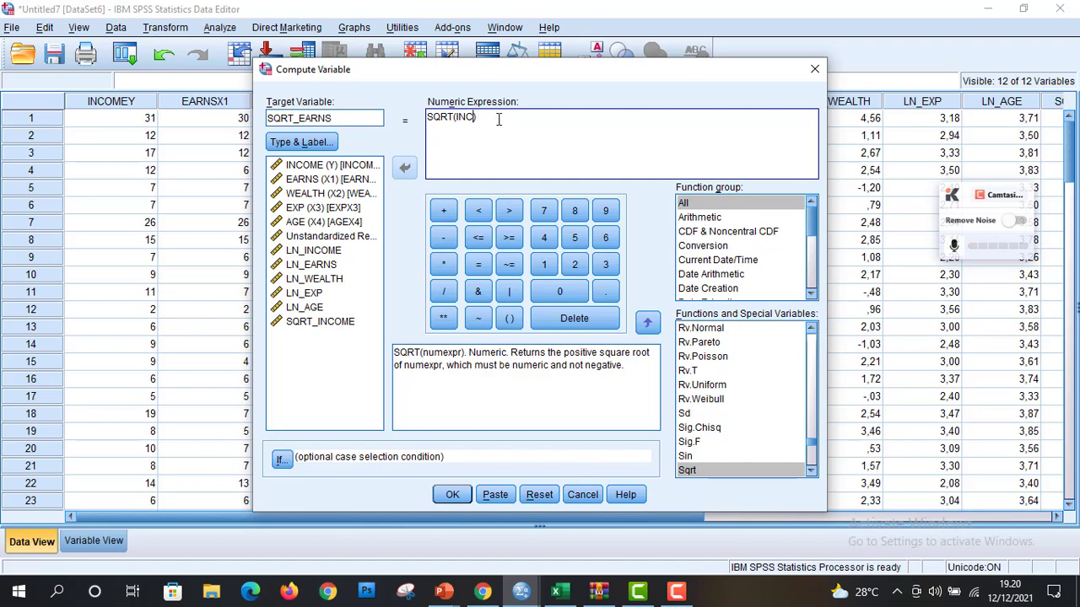
left_click(379, 179)
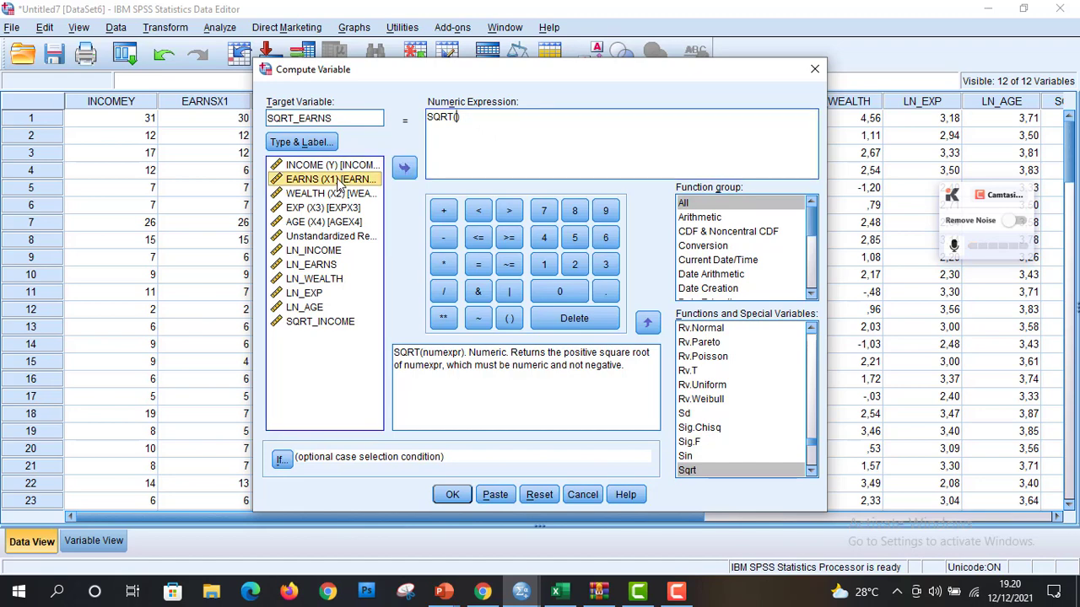
left_click(406, 170)
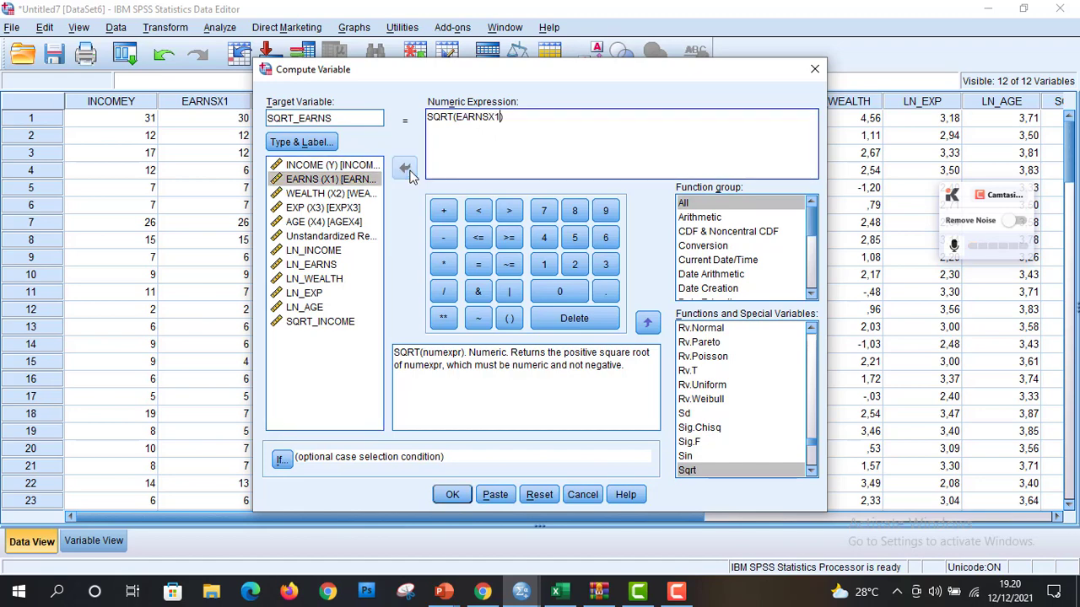
left_click(453, 494)
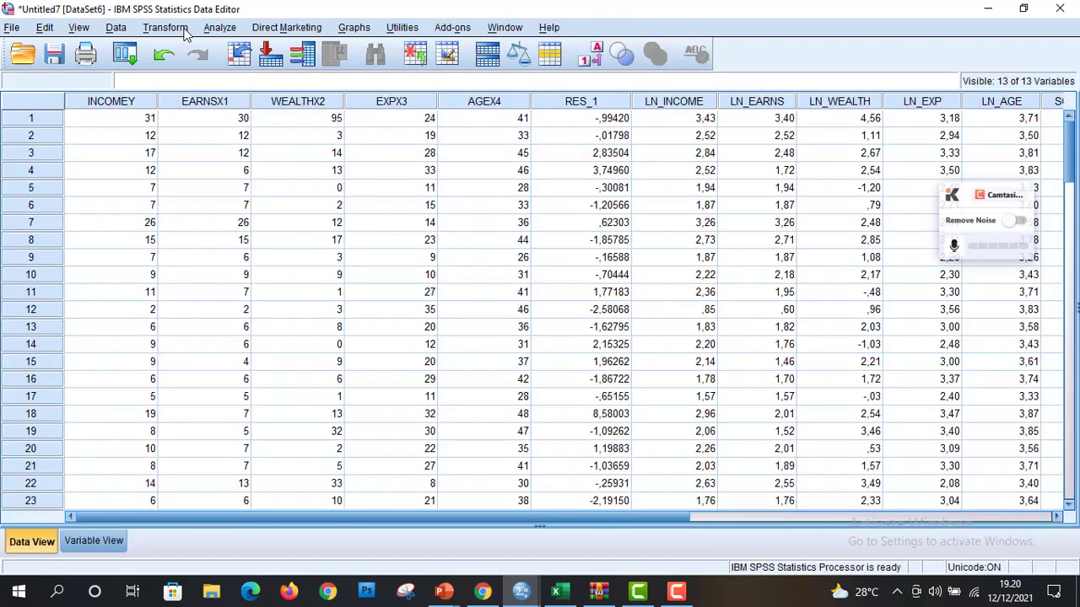
Bring up Compute Variable again from the dataset and set the target variable name to SQRT_WEALTH.
left_click(173, 28)
left_click(206, 45)
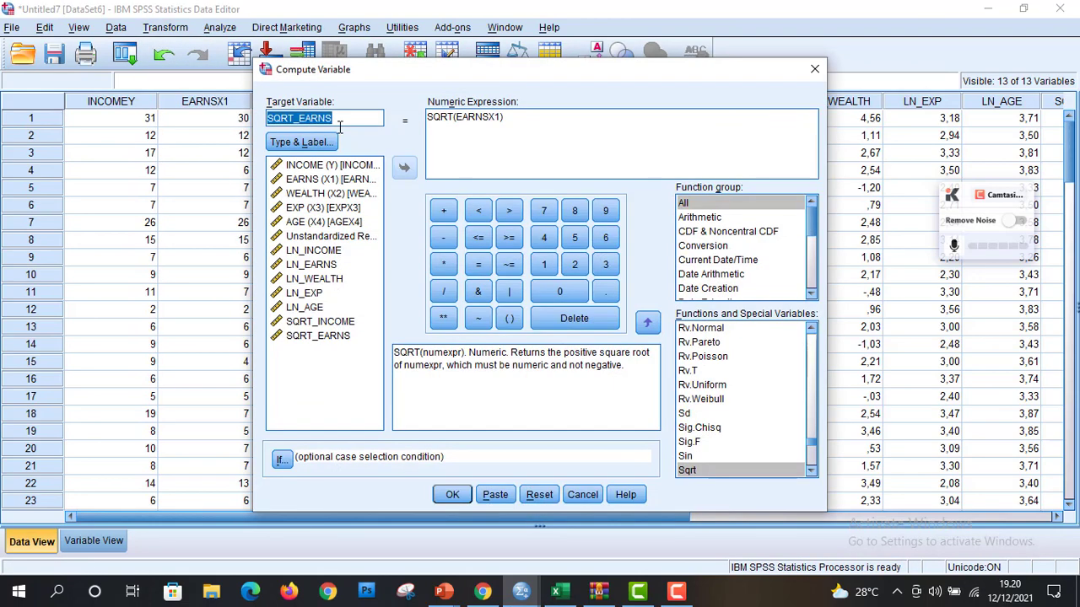
left_click(331, 121)
key("BackSpace")
key("BackSpace")
key("BackSpace")
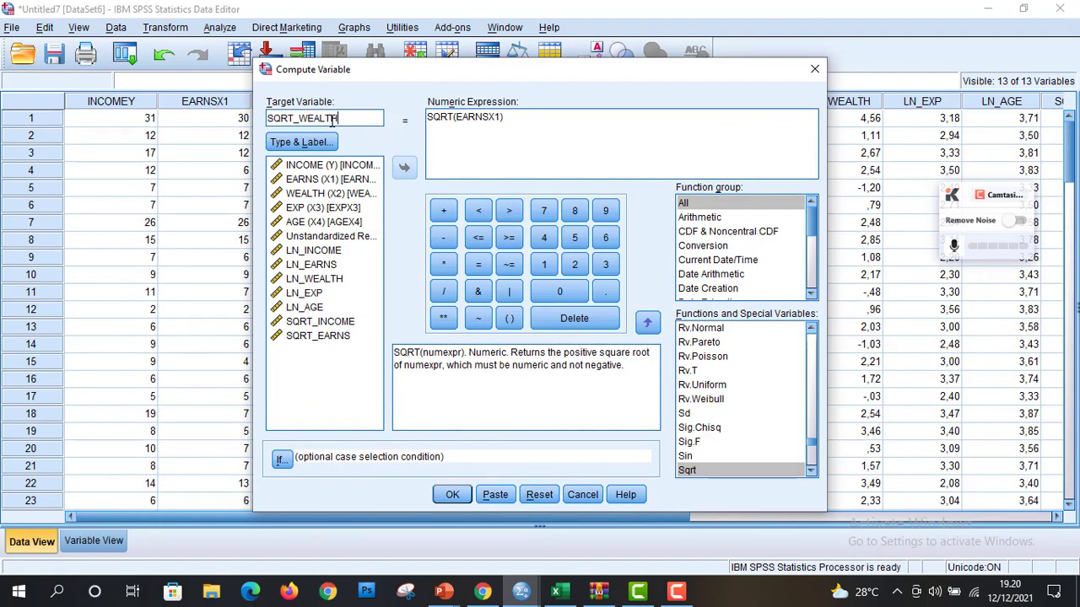
Replace EARNSX1 with WEALTHX2 inside the SQRT expression, run the computation and return to the dataset window.
left_click(497, 120)
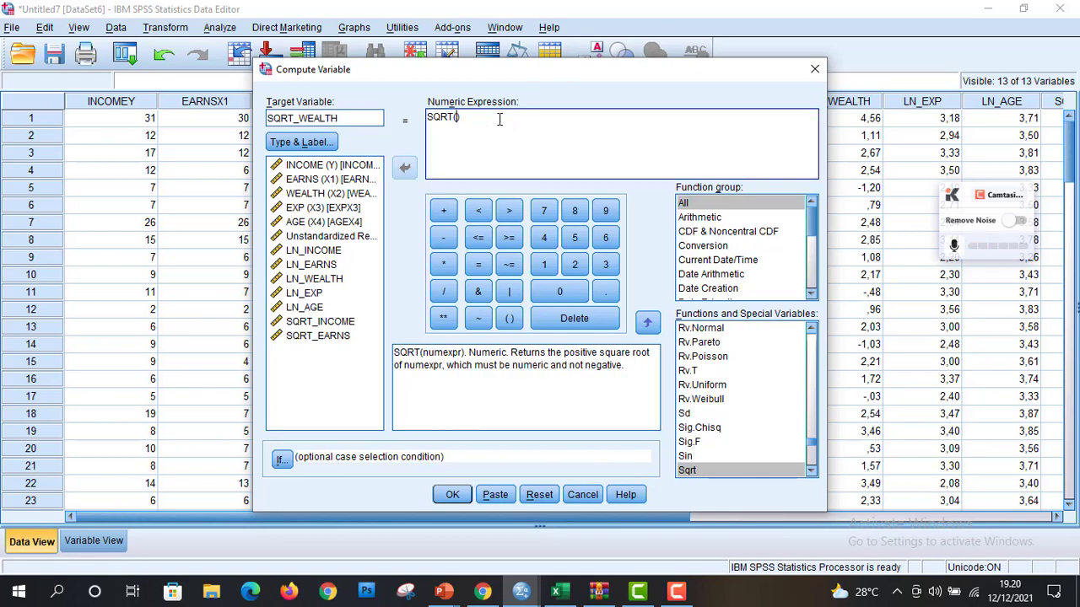
left_click(321, 196)
left_click(404, 169)
left_click(457, 495)
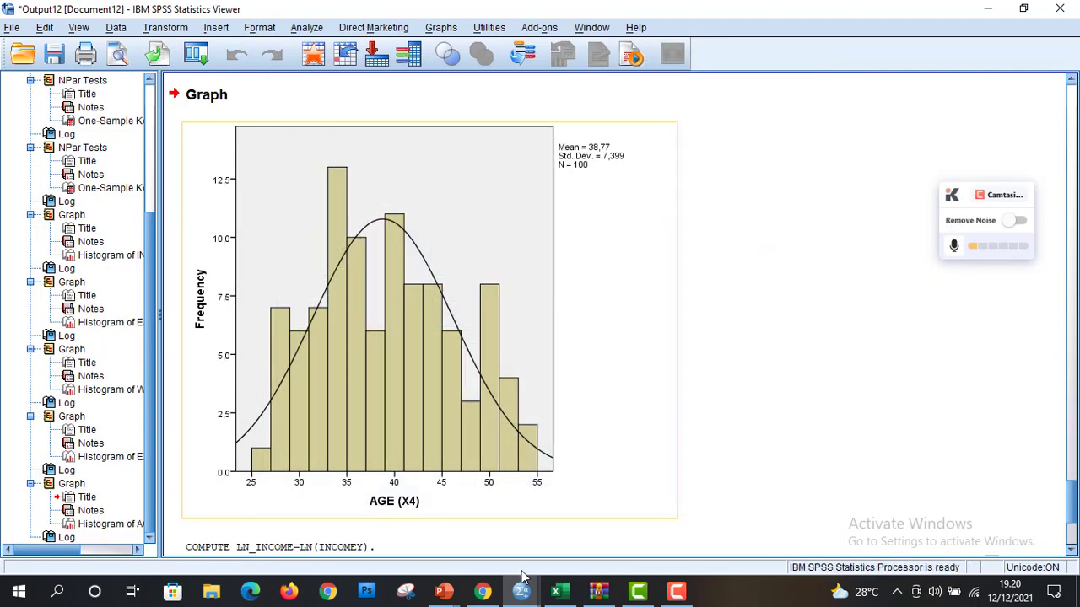
mouse_move(521, 591)
left_click(468, 540)
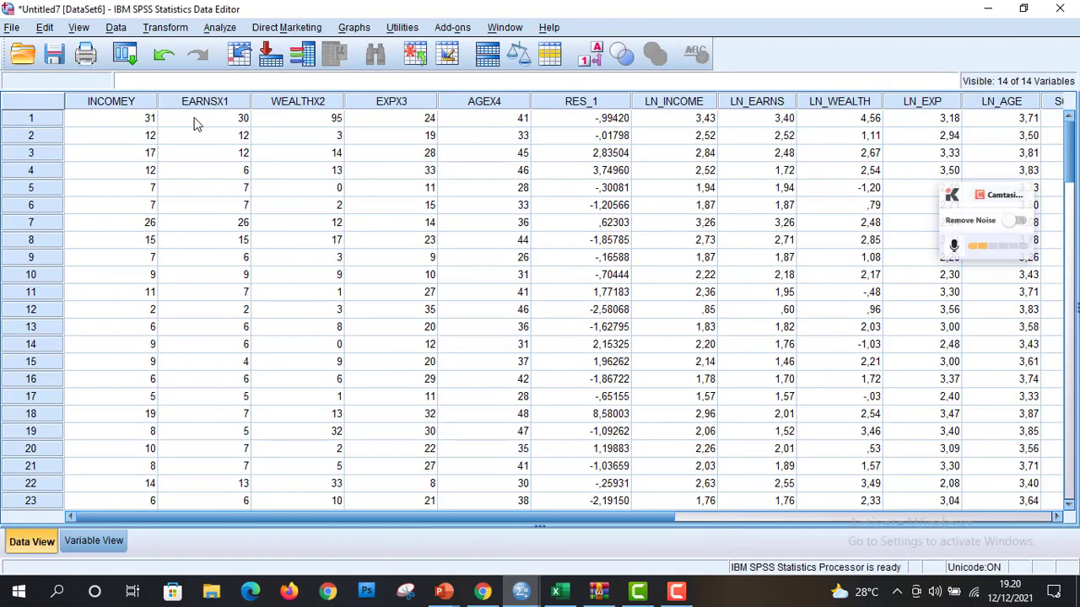
Bring up Compute Variable and change the target variable name to SQRT_EXP.
left_click(165, 27)
left_click(187, 52)
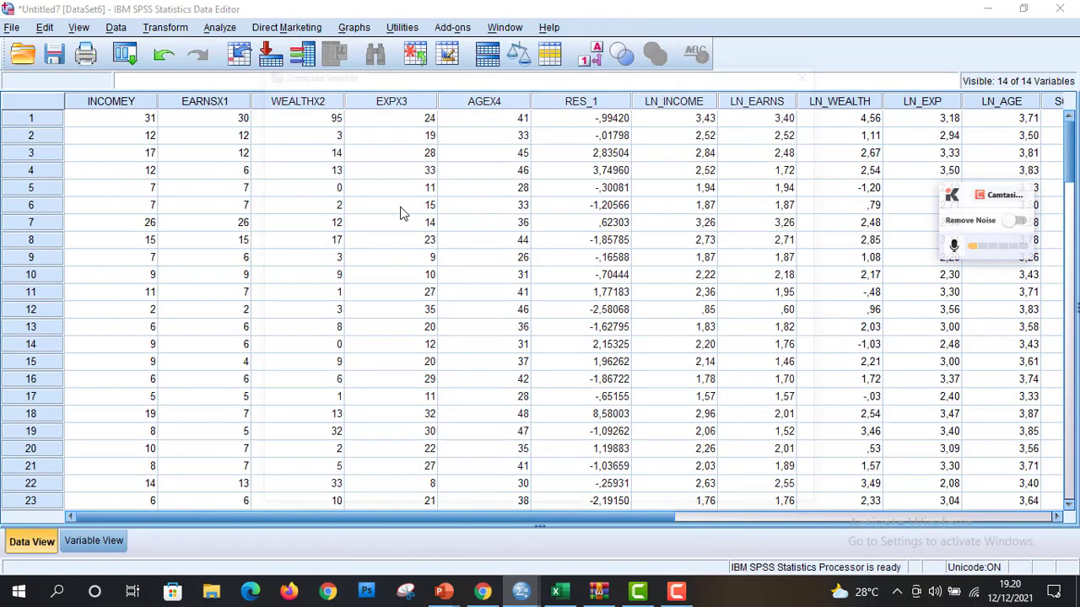
left_click(365, 122)
key("BackSpace")
key("BackSpace")
key("BackSpace")
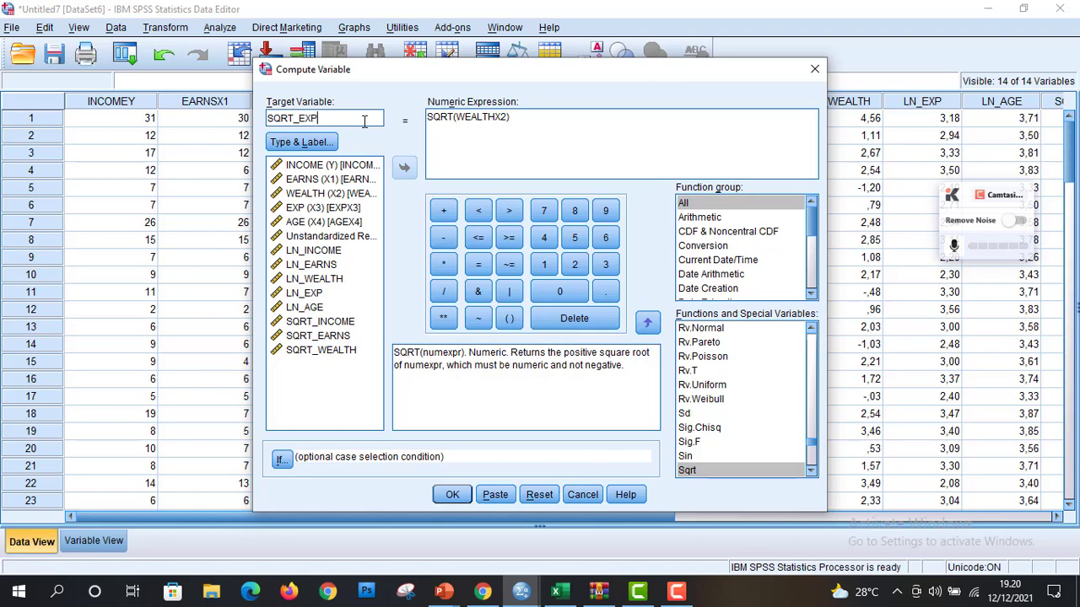
Replace WEALTHX2 with EXPX3 so the expression reads SQRT(EXPX3), run the computation and return to the dataset window.
left_click(505, 117)
double_click(506, 118)
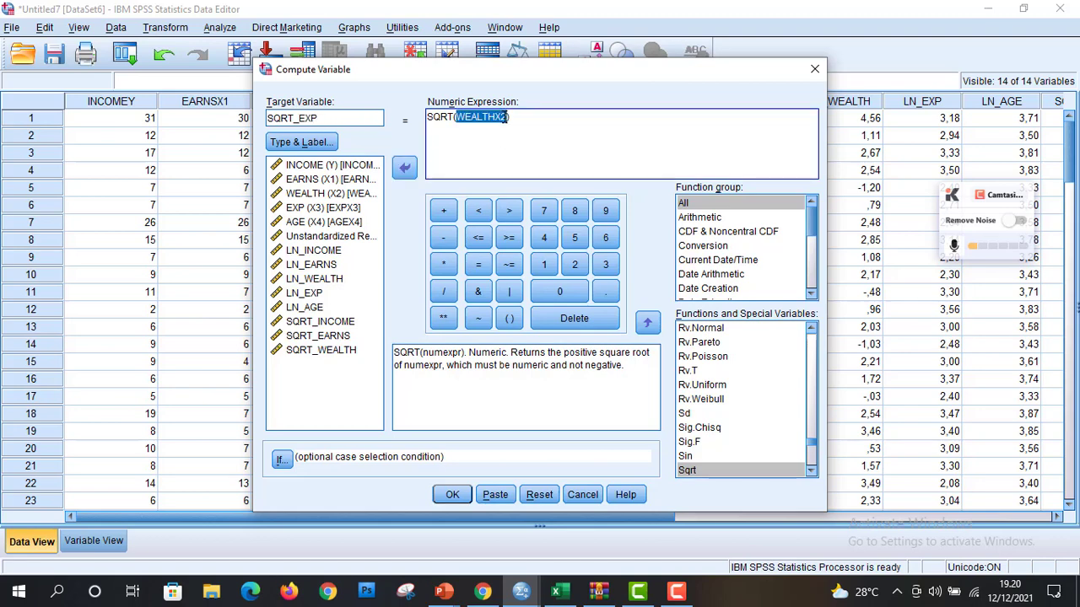
key("BackSpace")
left_click(331, 209)
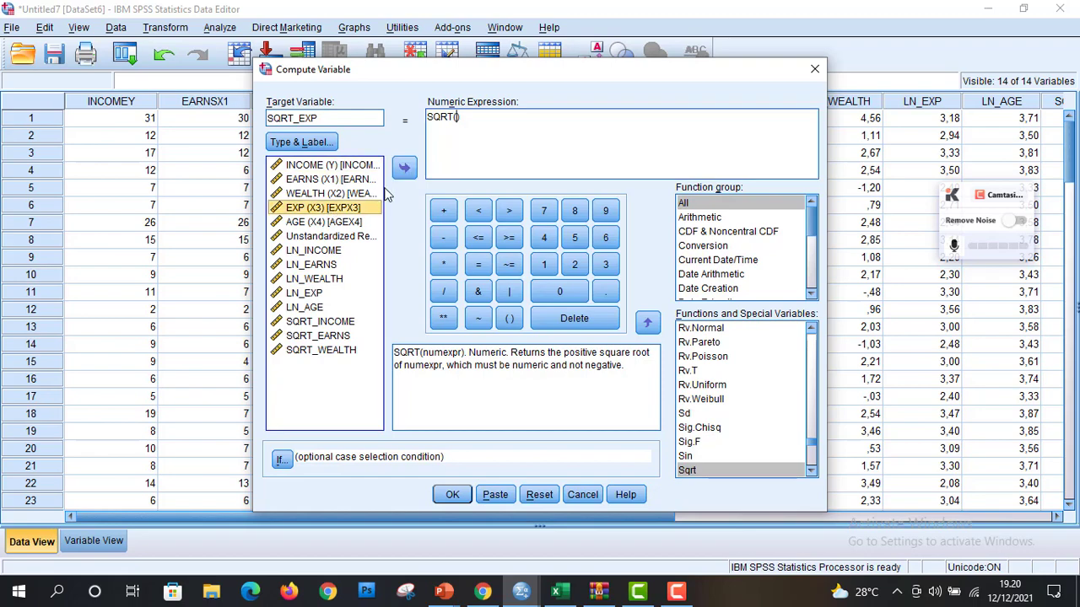
left_click(404, 169)
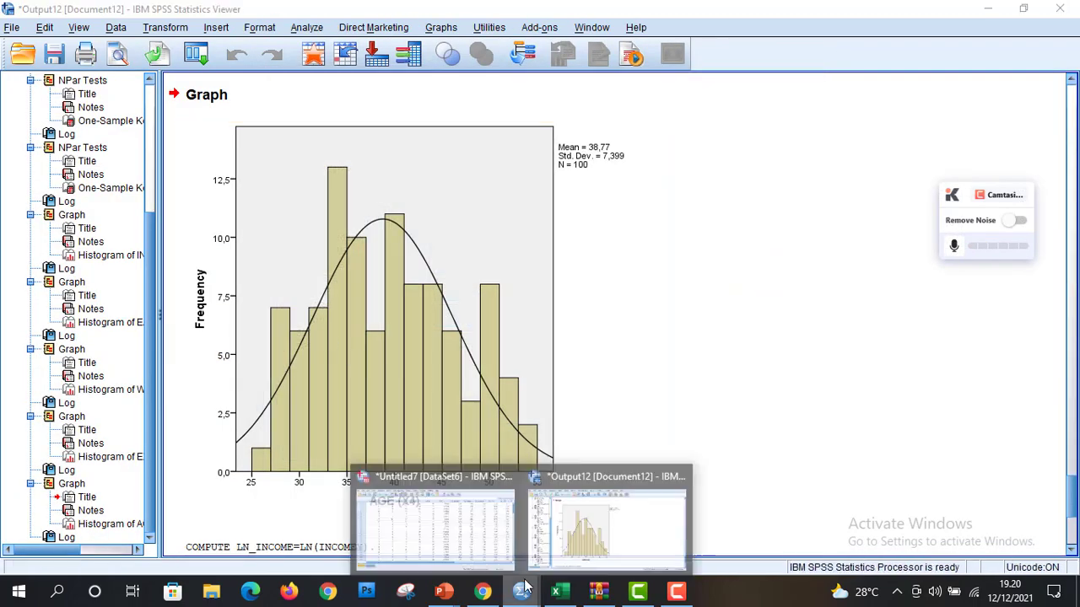
mouse_move(521, 590)
left_click(480, 543)
Bring up Compute Variable again from the dataset and set the target variable name to SQRT_AGE.
left_click(212, 32)
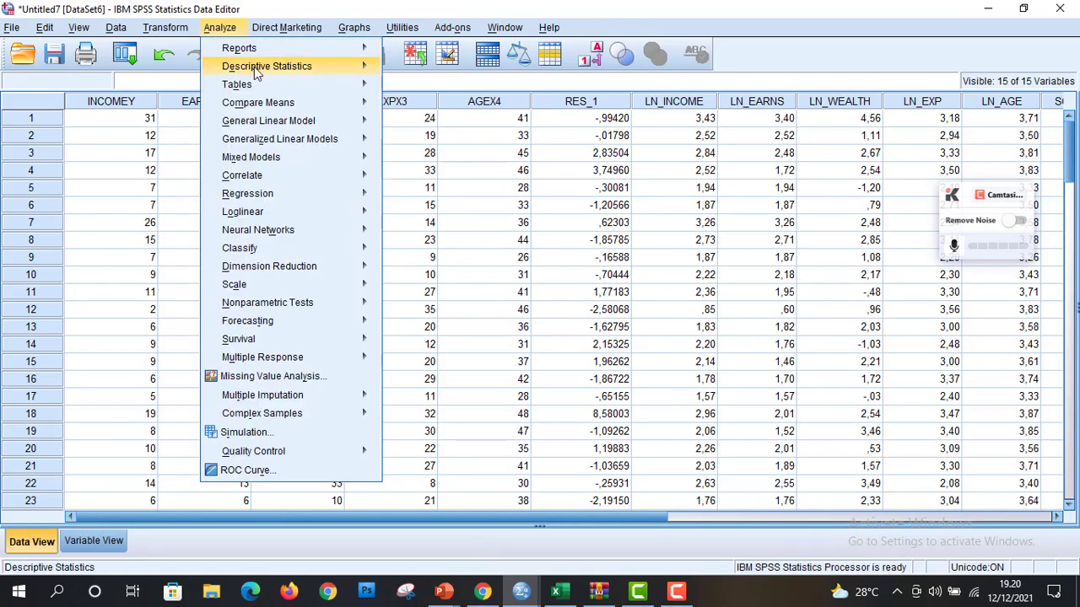
left_click(180, 32)
left_click(183, 32)
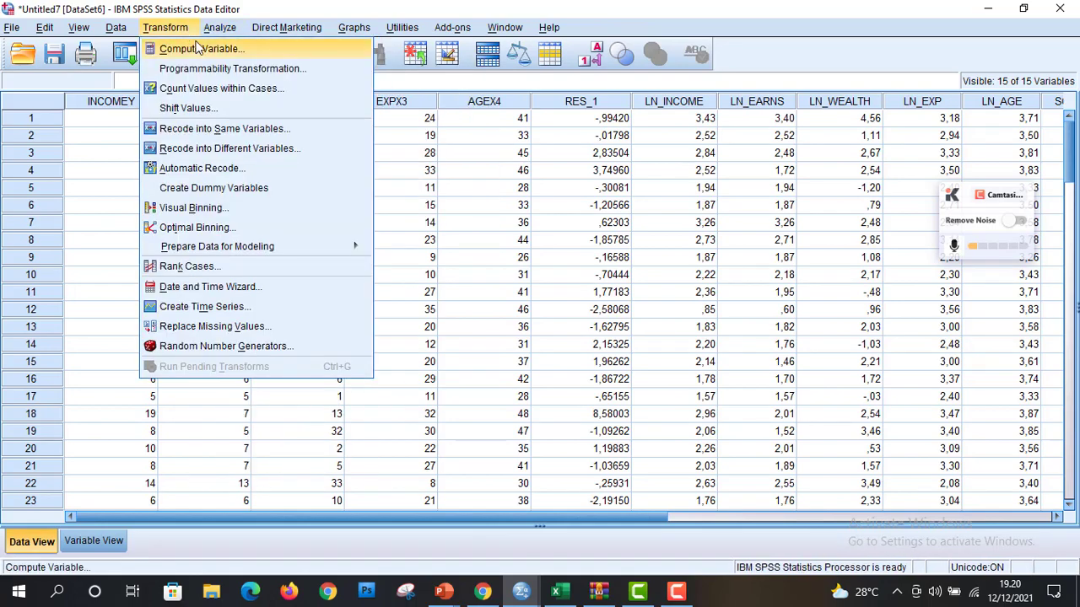
left_click(196, 48)
left_click(345, 119)
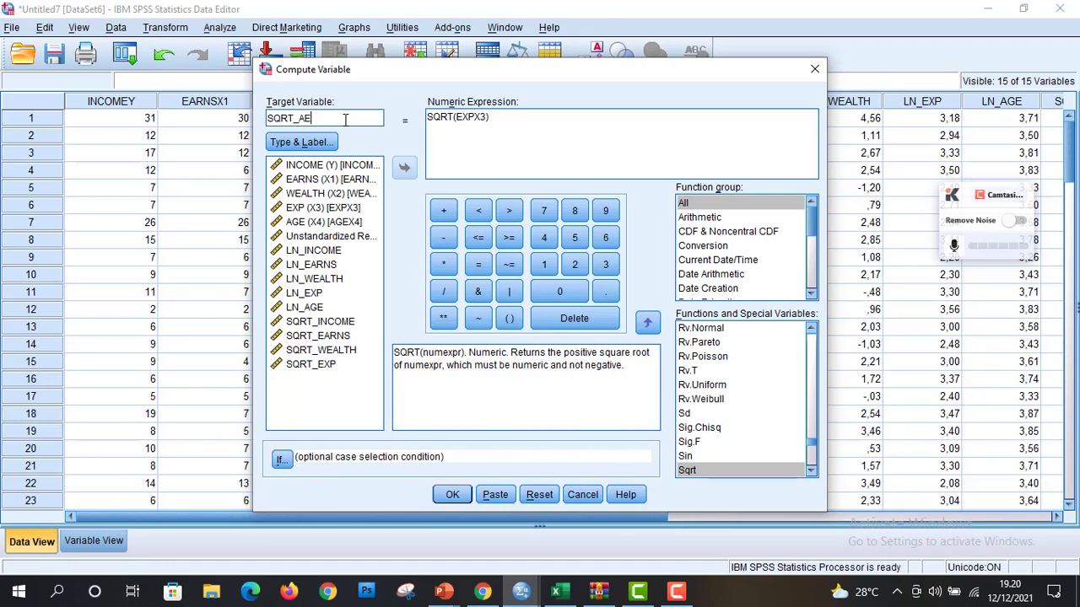
Substitute AGEX4 for EXPX3 inside the SQRT expression, run the computation and go back to the dataset.
left_click(486, 118)
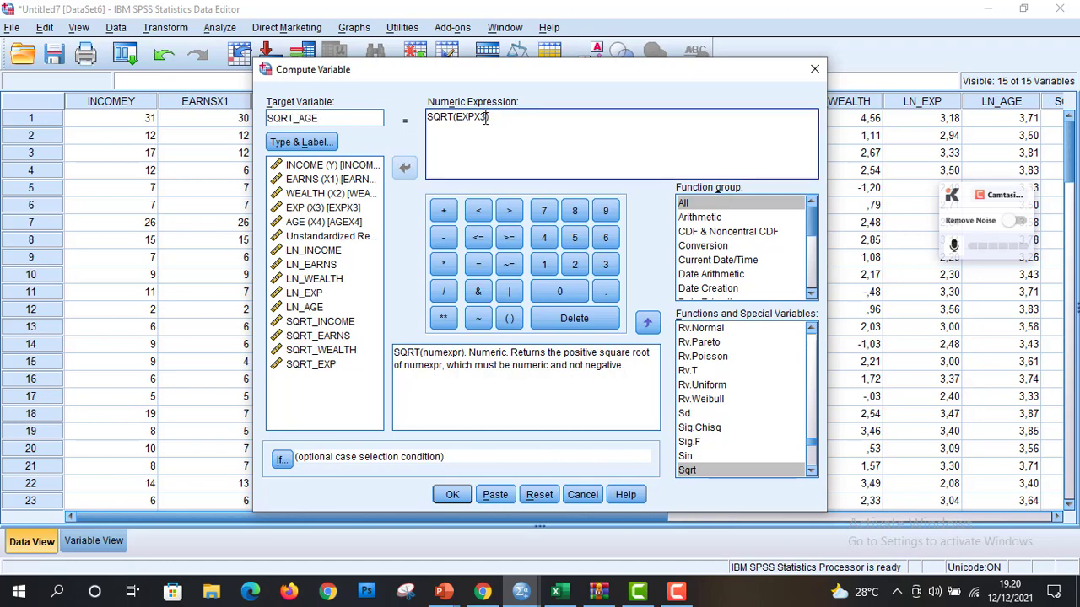
left_click(320, 224)
left_click(404, 171)
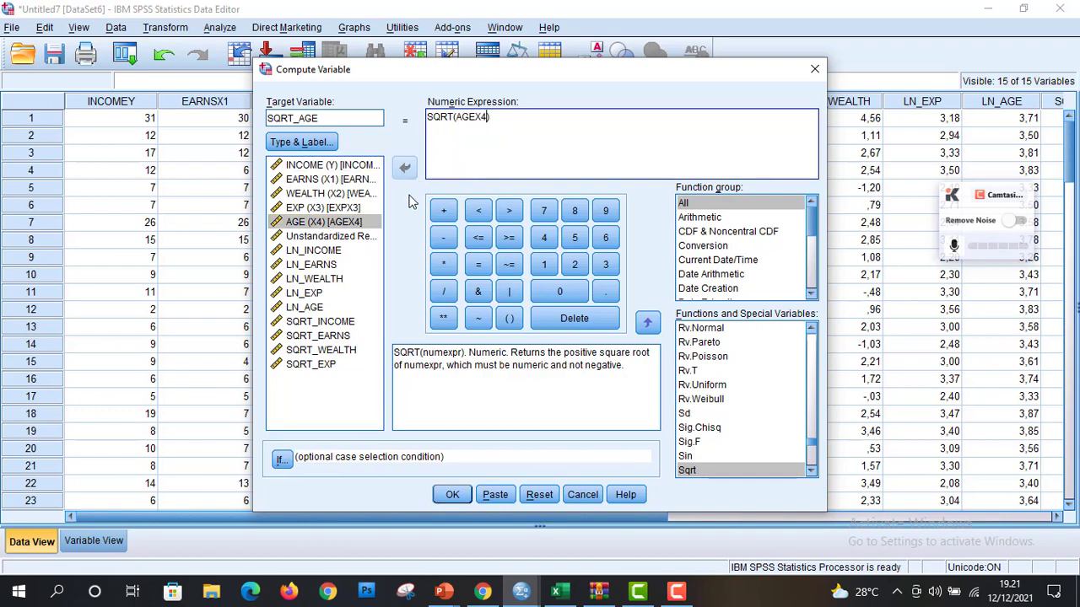
left_click(454, 496)
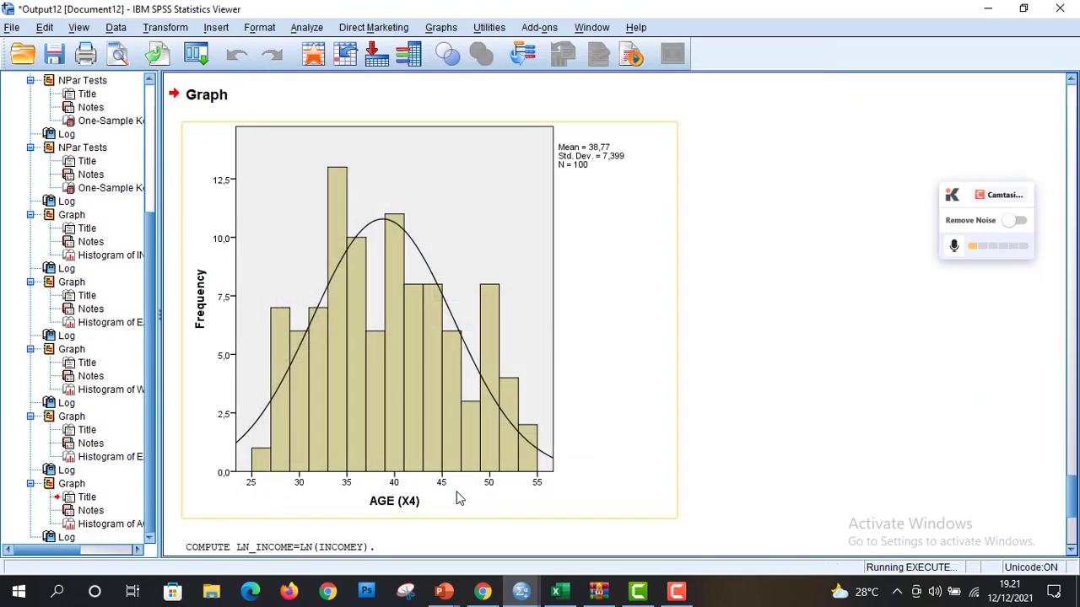
left_click(520, 587)
left_click(523, 590)
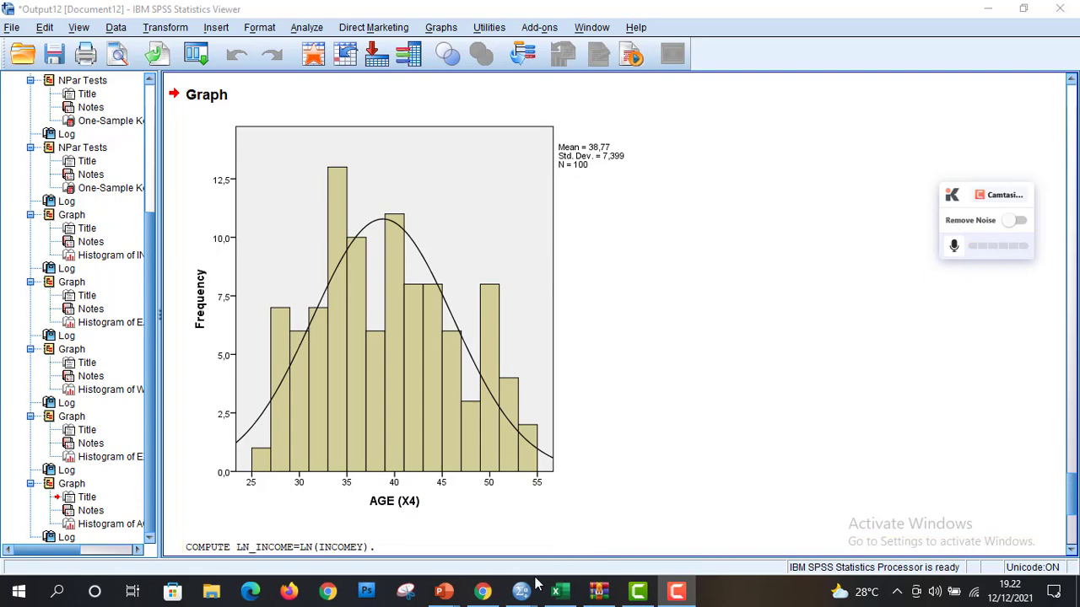
mouse_move(515, 580)
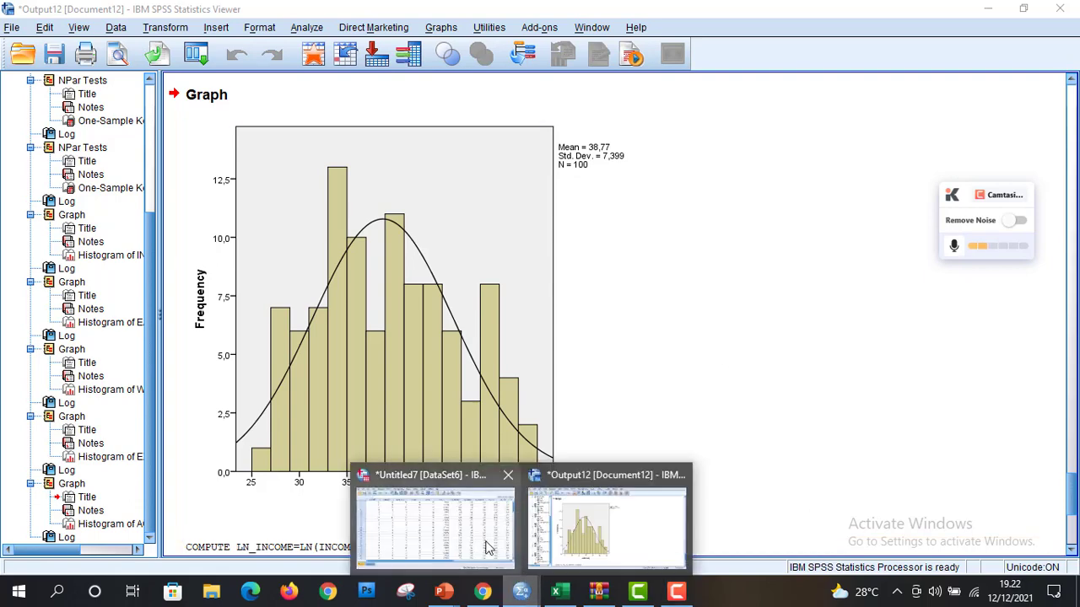
left_click(492, 550)
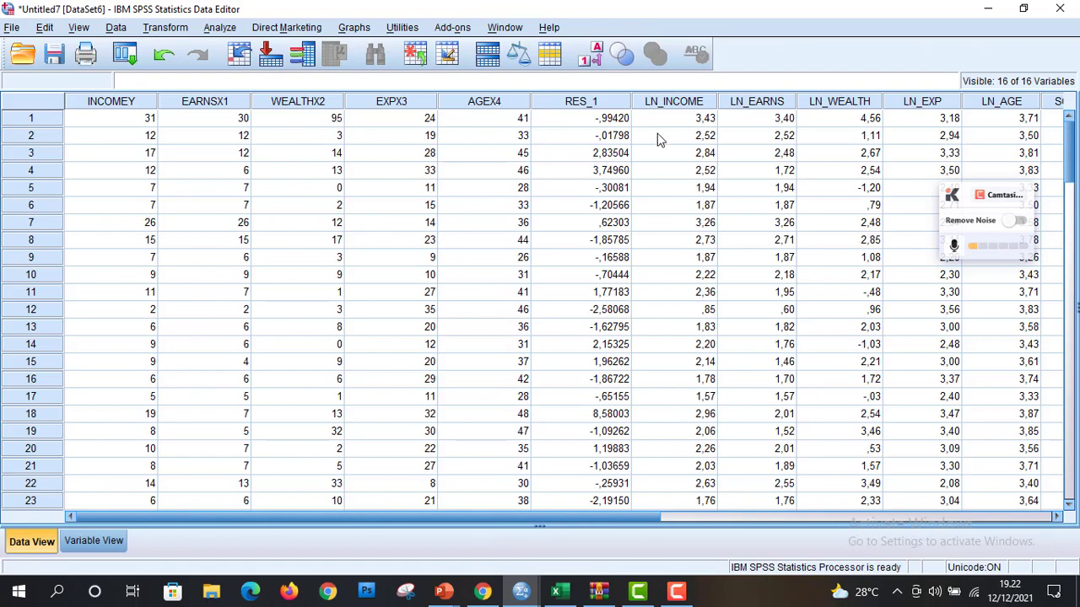
Open Linear Regression and remove INCOME (Y) as dependent along with the independents EARNS, WEALTH, EXP and AGE.
left_click_drag(400, 512, 234, 489)
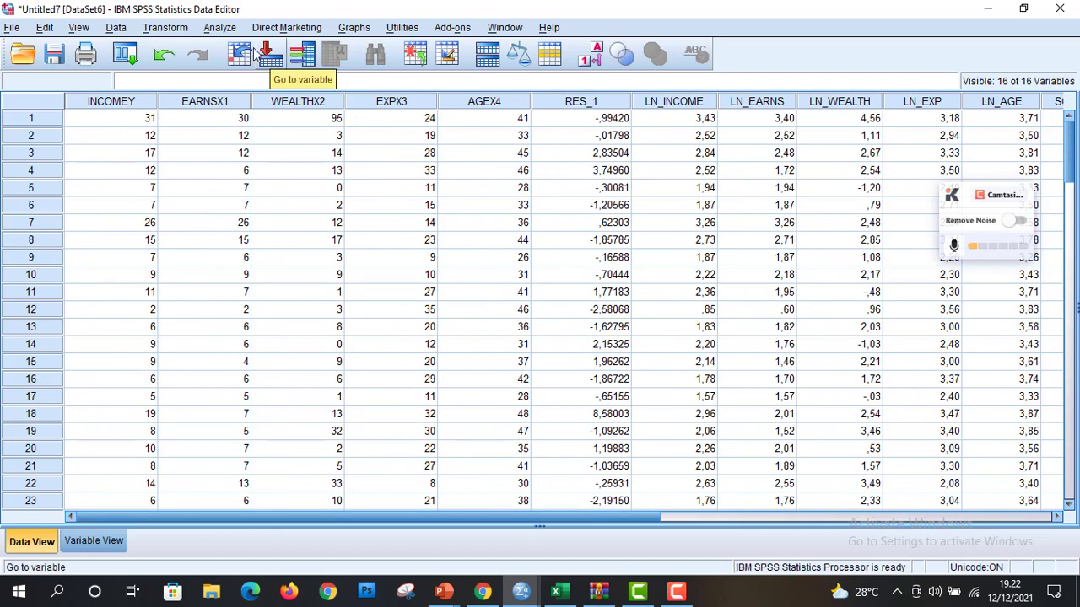
left_click(217, 29)
mouse_move(504, 27)
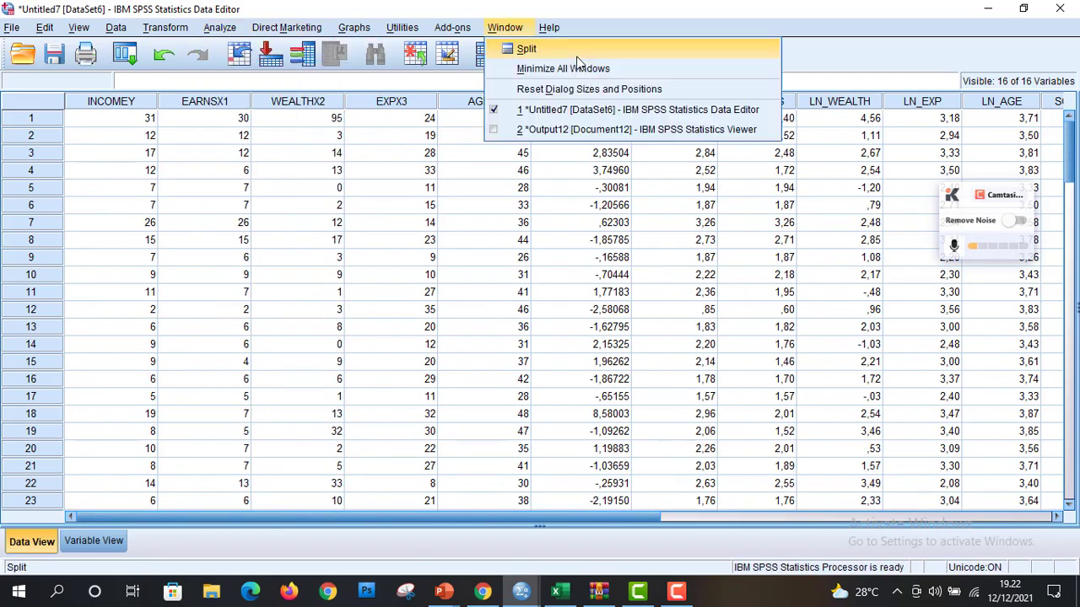
mouse_move(218, 33)
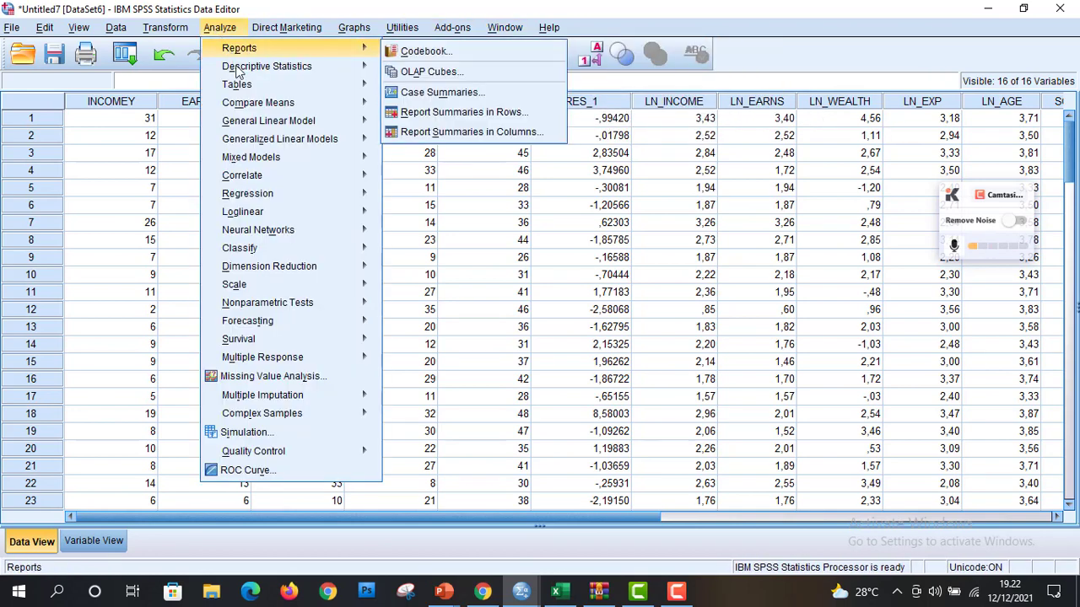
mouse_move(270, 216)
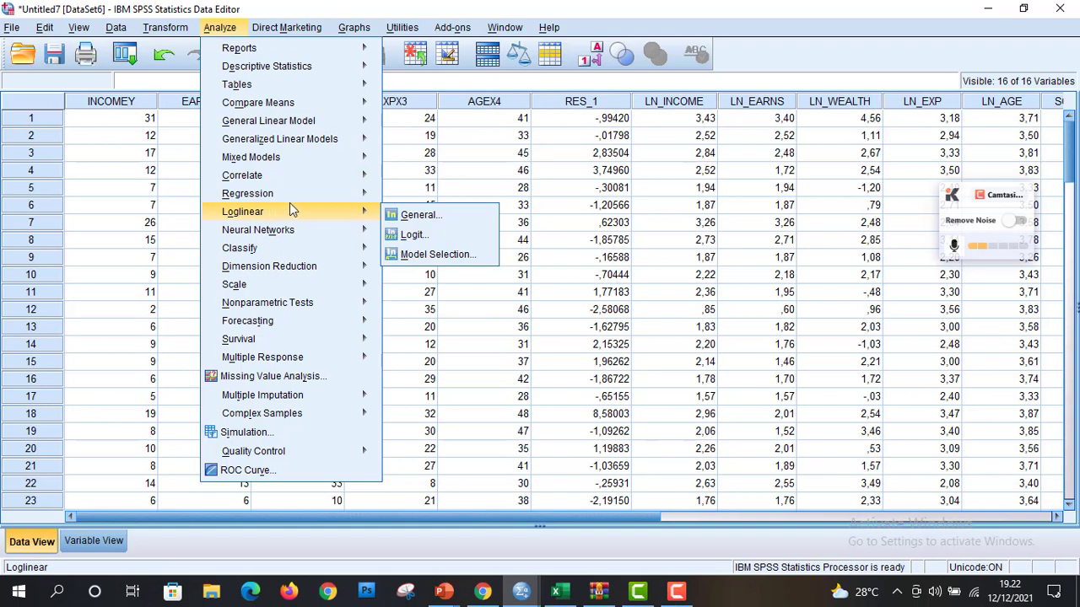
mouse_move(290, 201)
left_click(436, 217)
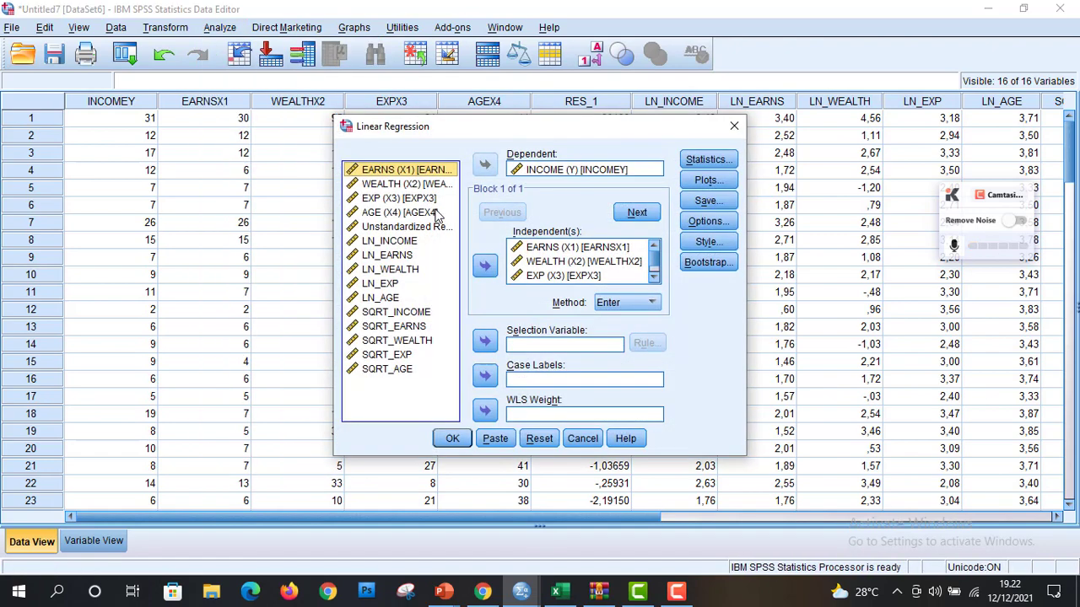
left_click(553, 170)
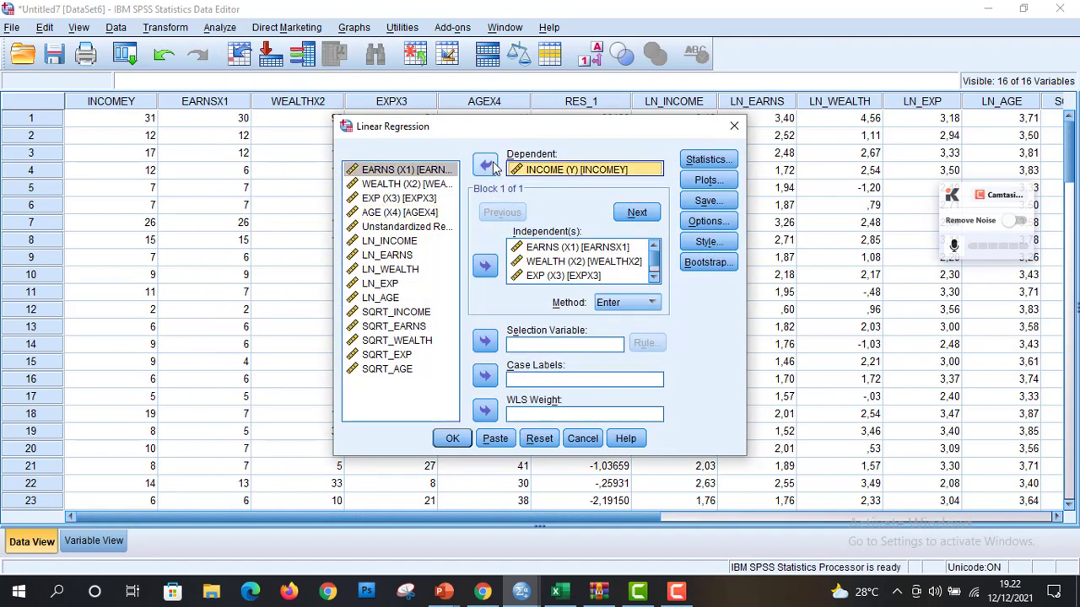
left_click(485, 164)
left_click(530, 249)
left_click_drag(530, 249, 531, 286)
left_click(485, 265)
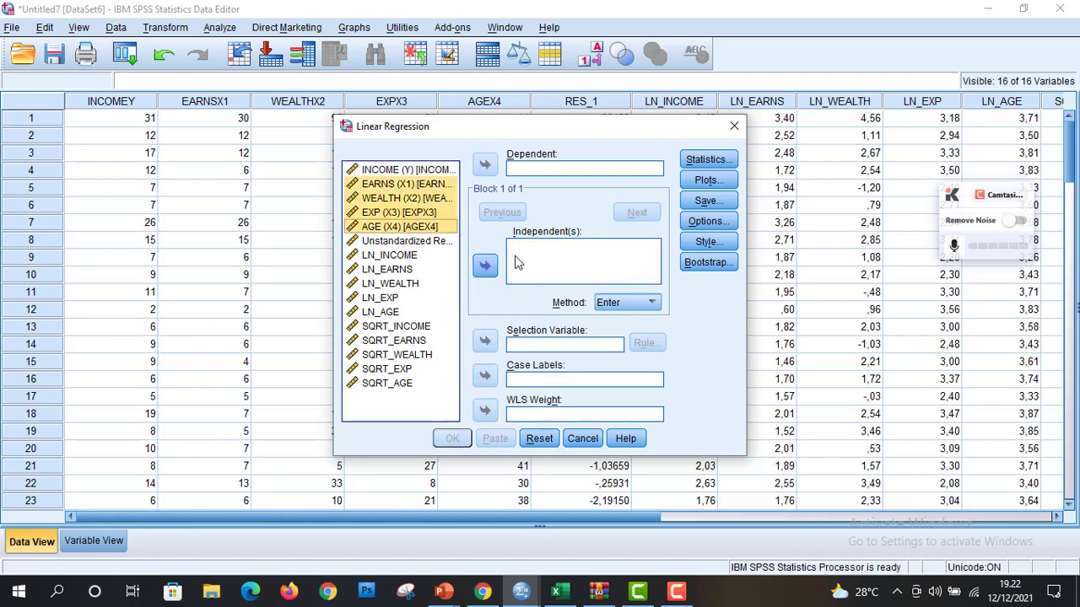
Assign LN_INCOME as the dependent variable and LN_EARNS, LN_WEALTH, LN_EXP and LN_AGE as the independents.
left_click(412, 256)
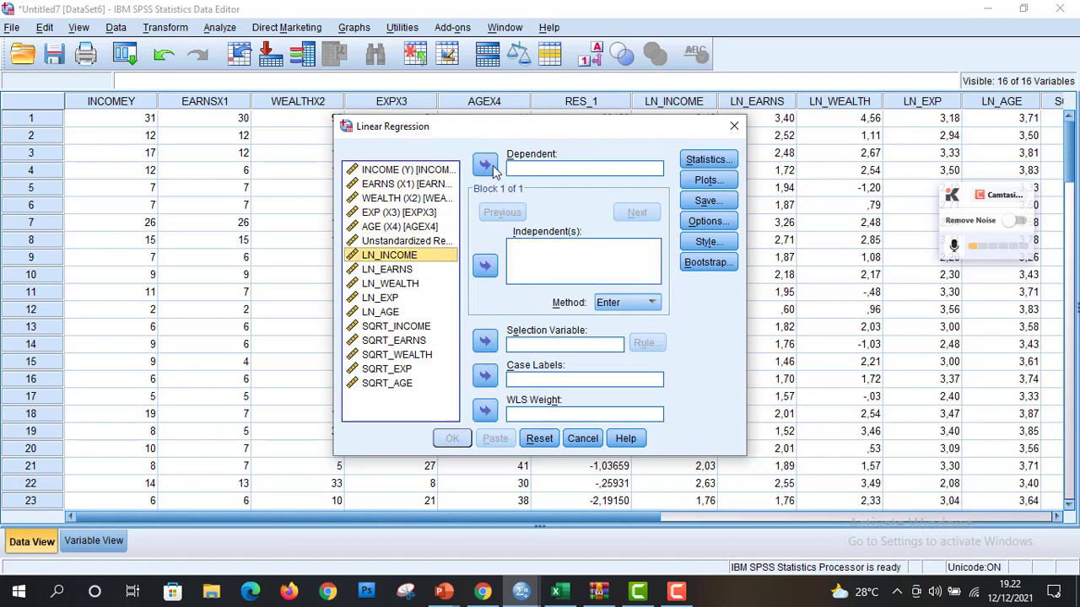
left_click(485, 166)
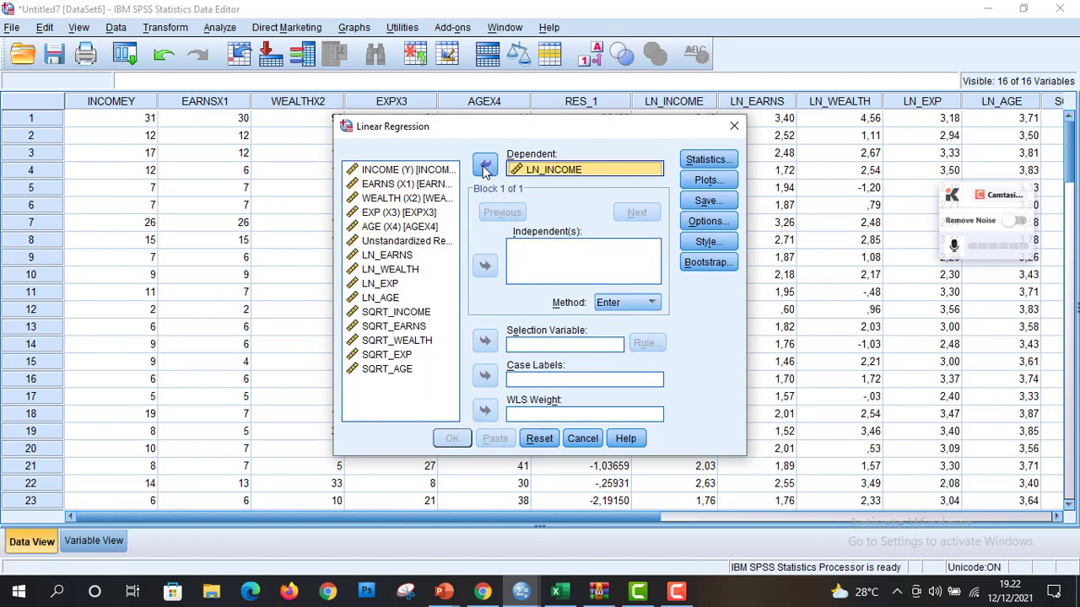
left_click(389, 256)
key("shift+Down")
key("shift+Down")
key("shift+Down")
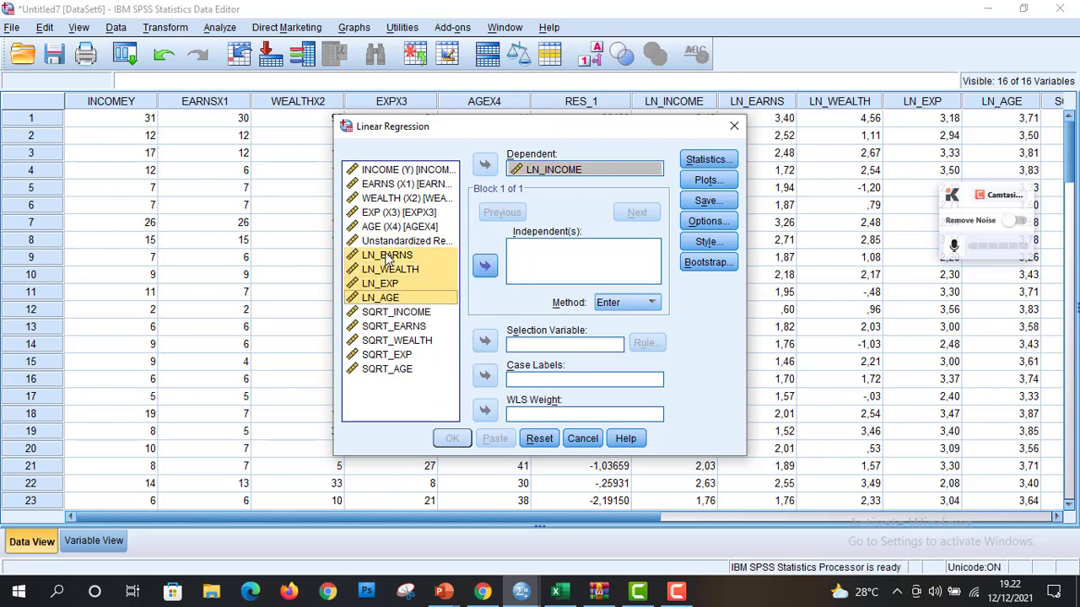
key("shift+Down")
key("shift+Down")
key("shift+Down")
key("shift+Down")
key("shift+Down")
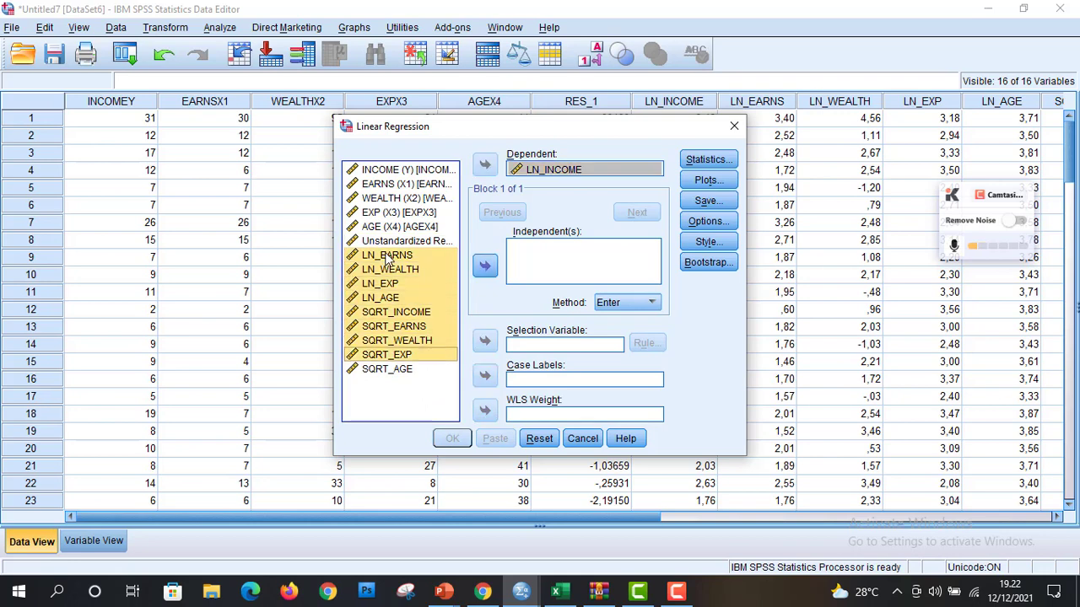
left_click(485, 265)
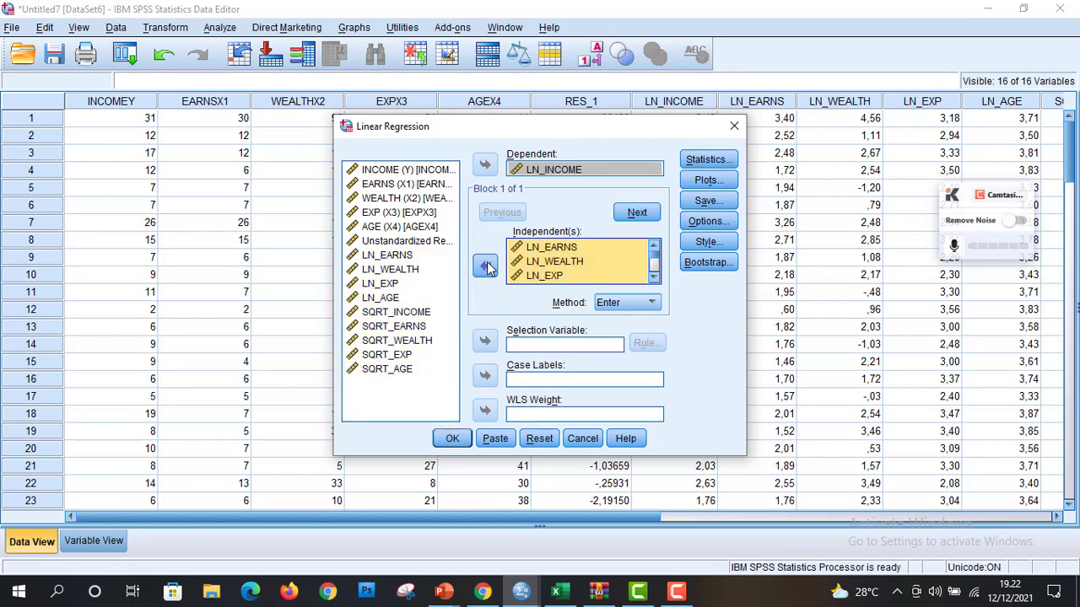
Check the regression's statistics, plots and save options, keep unstandardized residuals selected for saving, and run the log model.
left_click(707, 160)
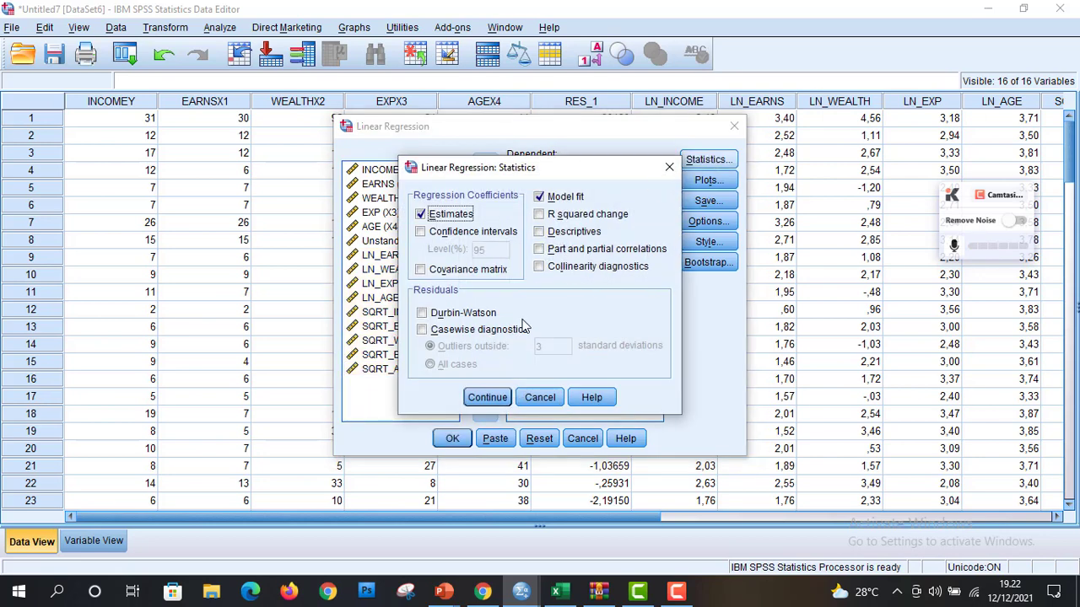
left_click(487, 397)
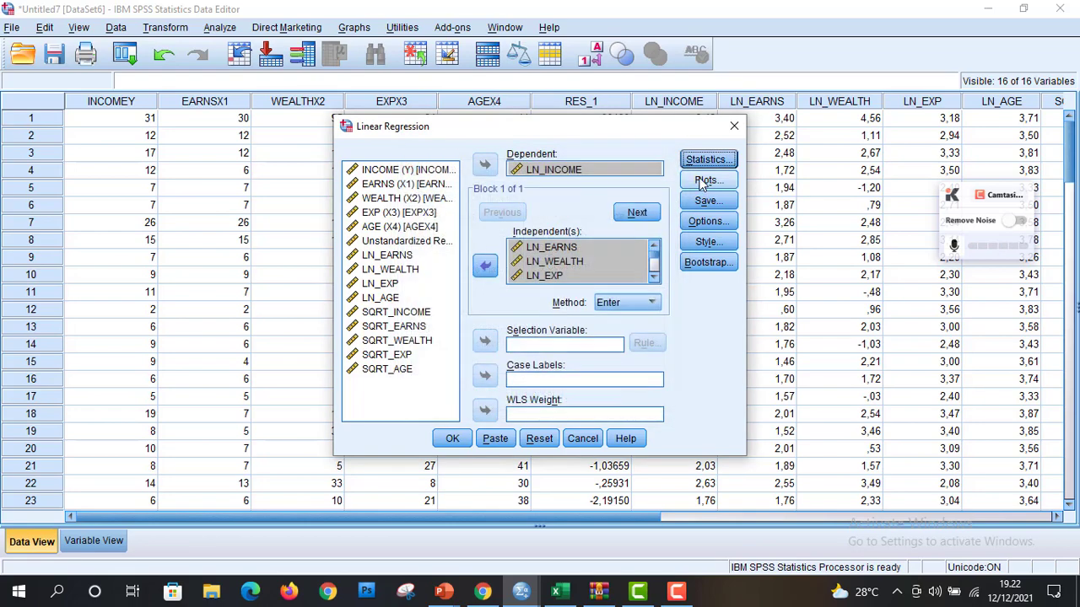
left_click(705, 180)
left_click(488, 392)
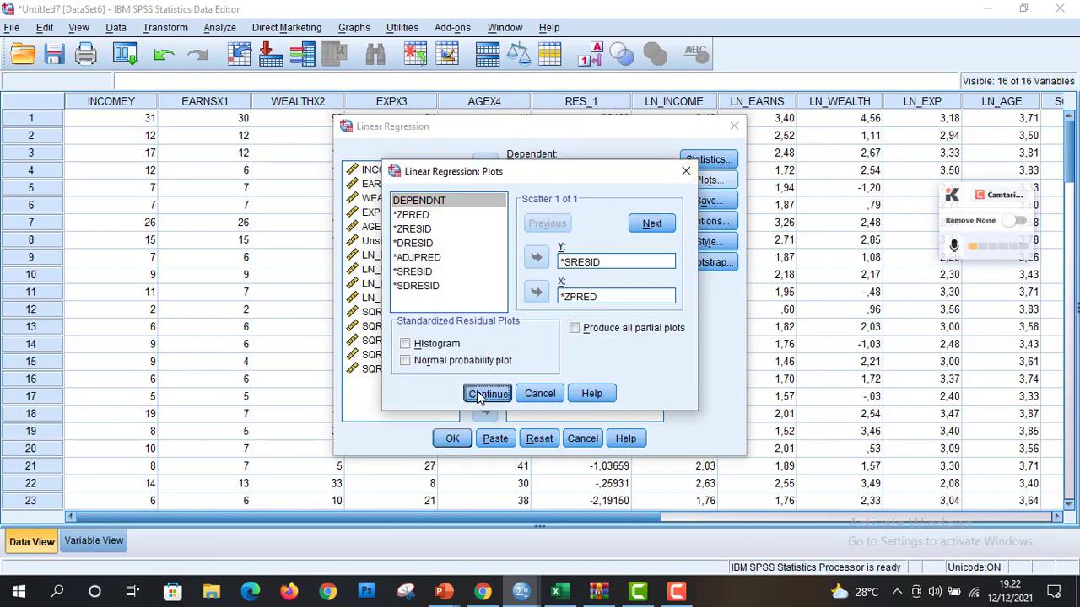
left_click(707, 200)
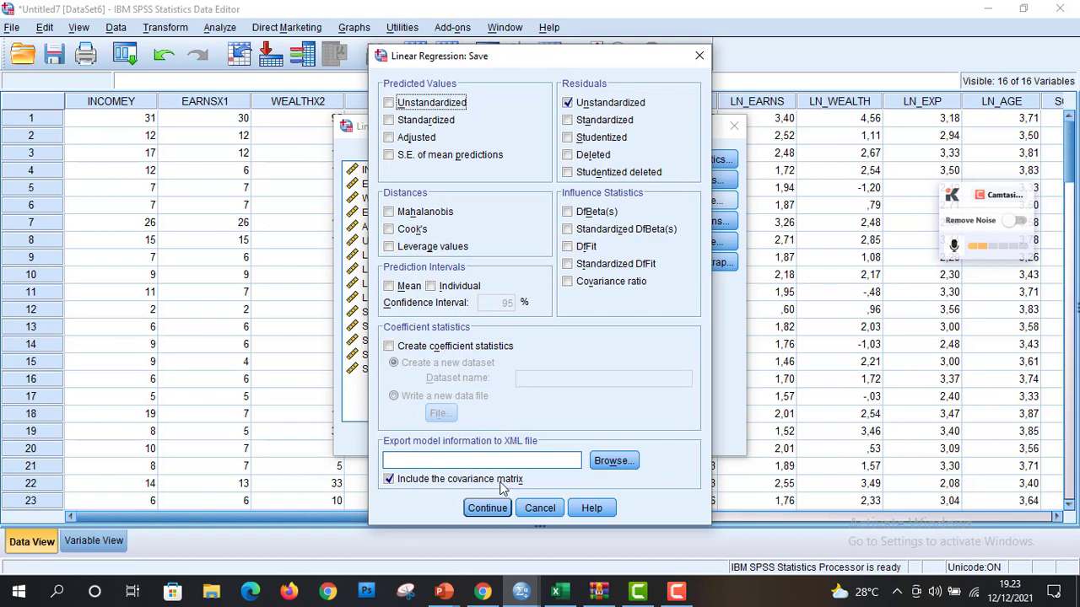
left_click(486, 508)
left_click(461, 442)
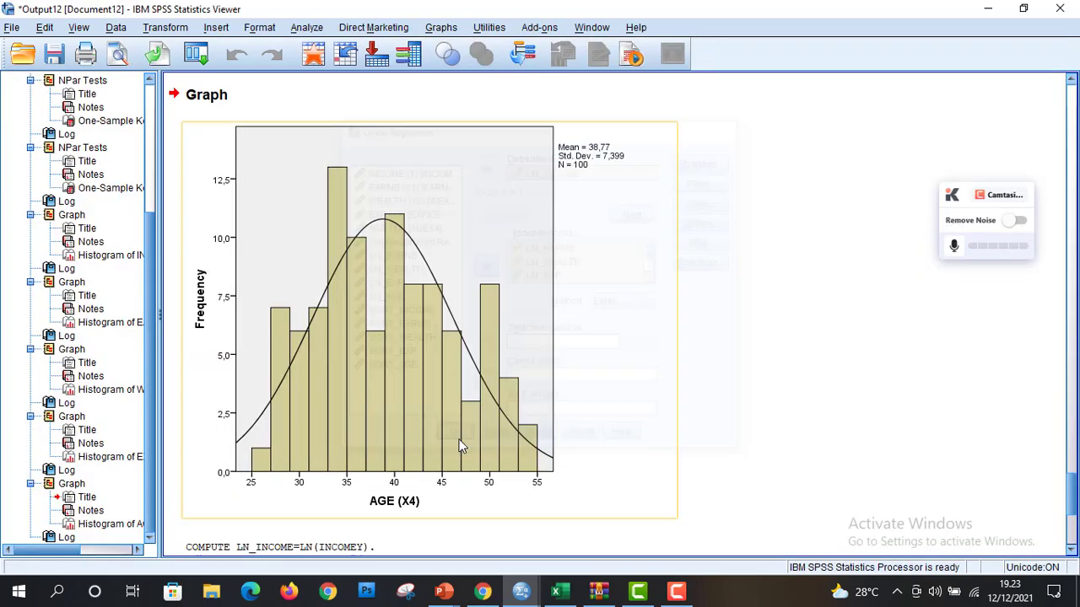
Return to the dataset and examine the newly saved residuals column after the transformed variables.
mouse_move(522, 597)
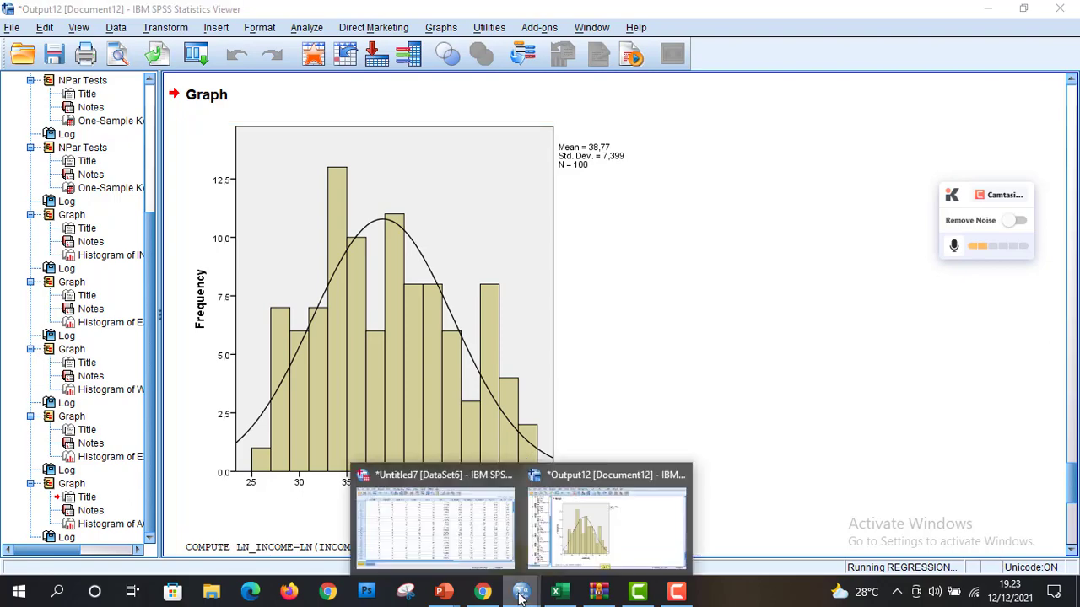
left_click(475, 550)
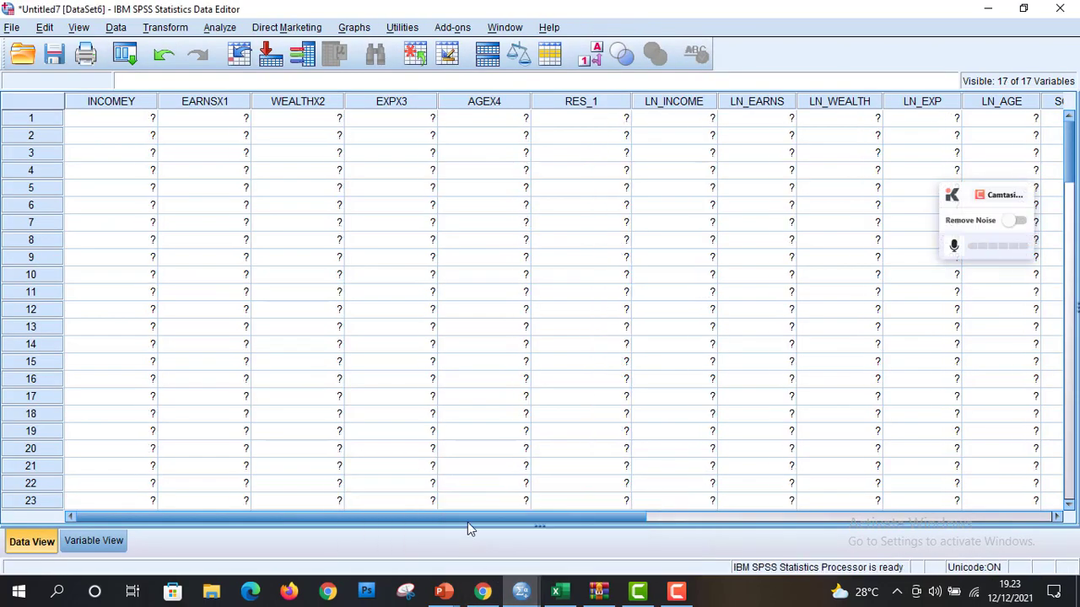
left_click_drag(461, 516, 843, 509)
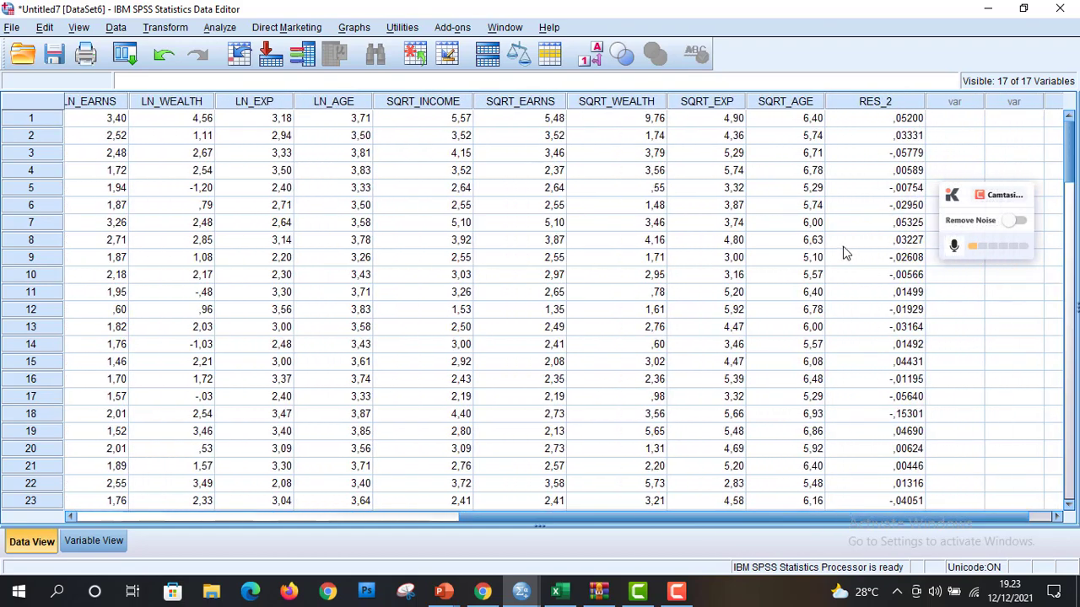
left_click_drag(499, 517, 118, 511)
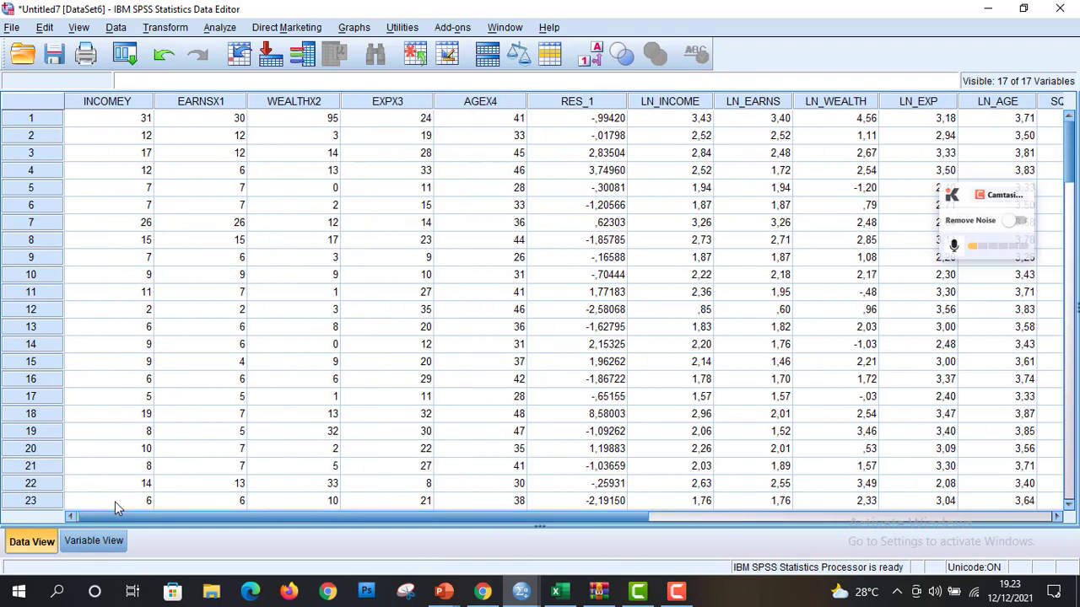
Open the legacy one-sample Kolmogorov-Smirnov test and remove INCOME, EARNS, WEALTH, EXP and AGE from the test variables.
left_click(221, 28)
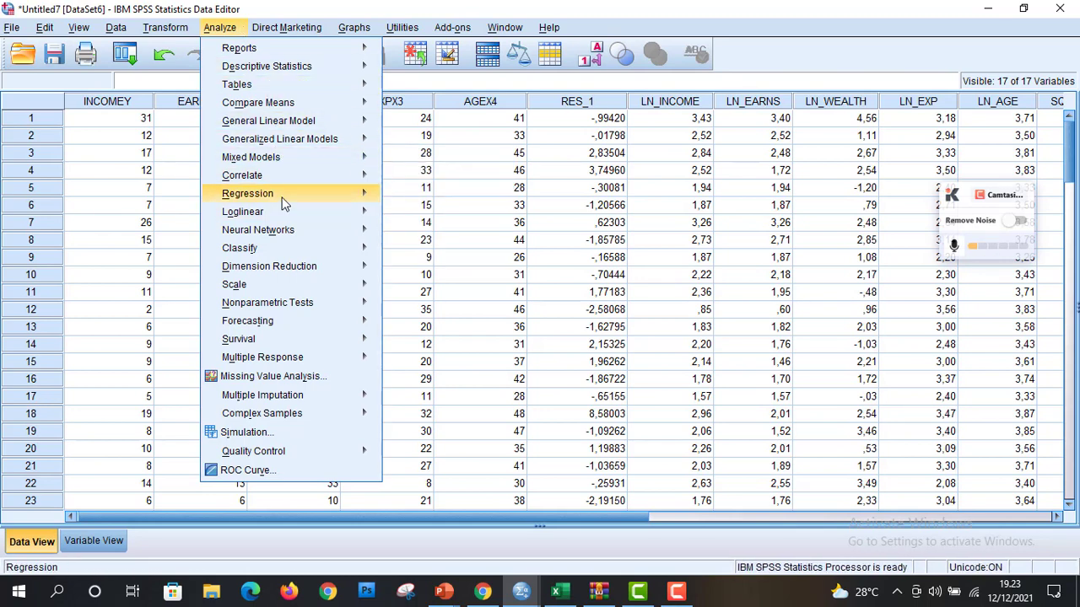
mouse_move(287, 308)
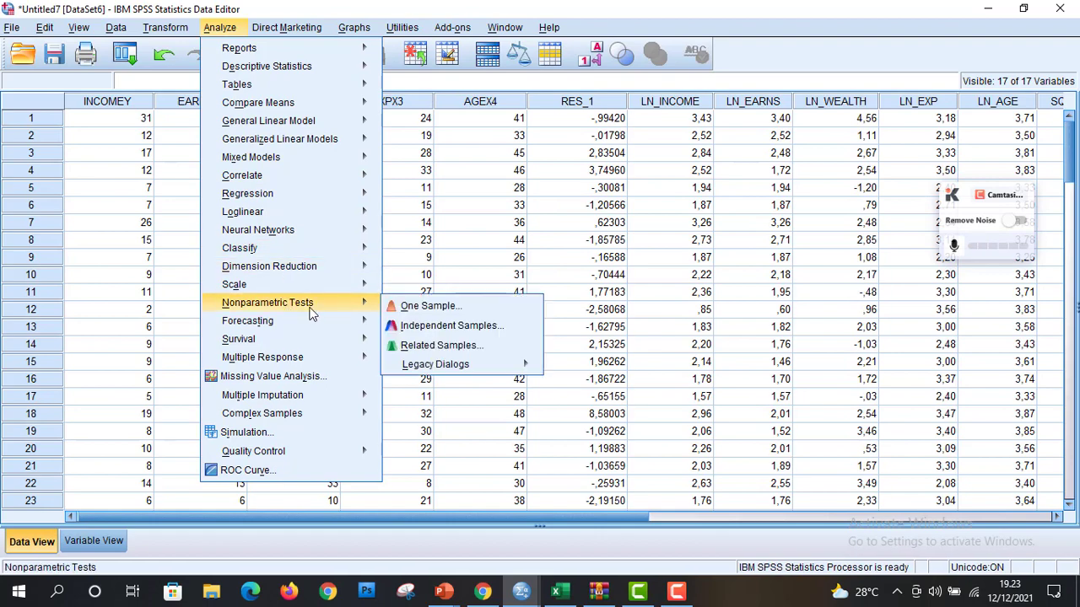
mouse_move(428, 368)
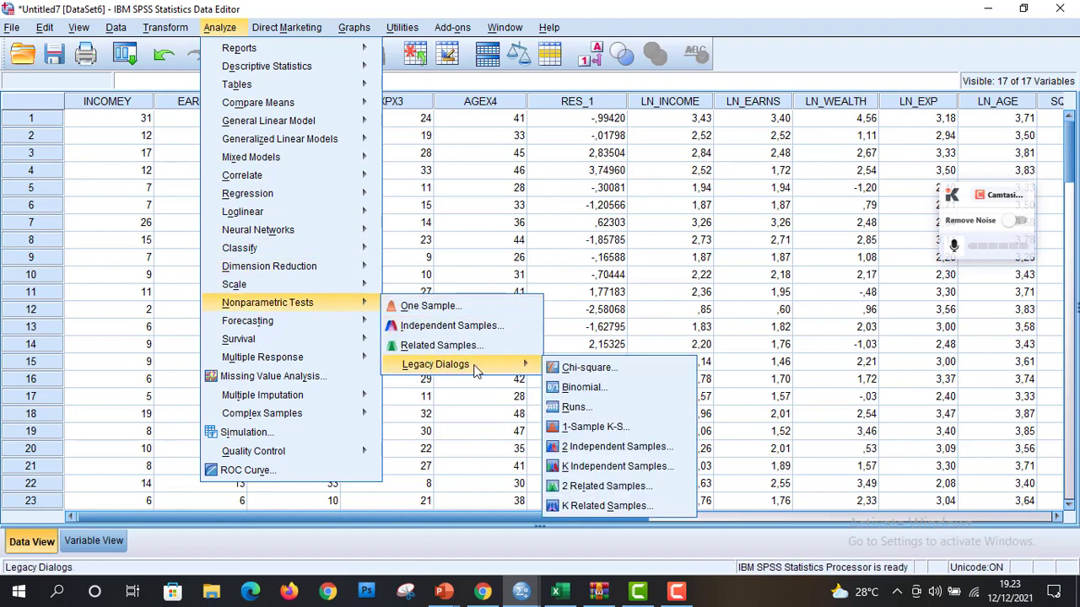
left_click(579, 427)
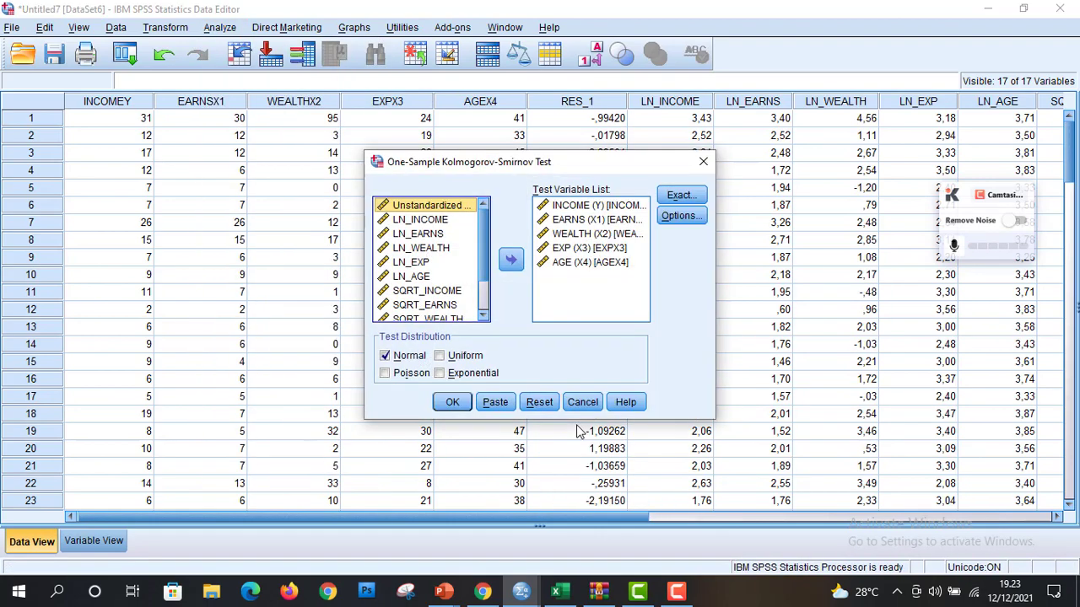
left_click(566, 205)
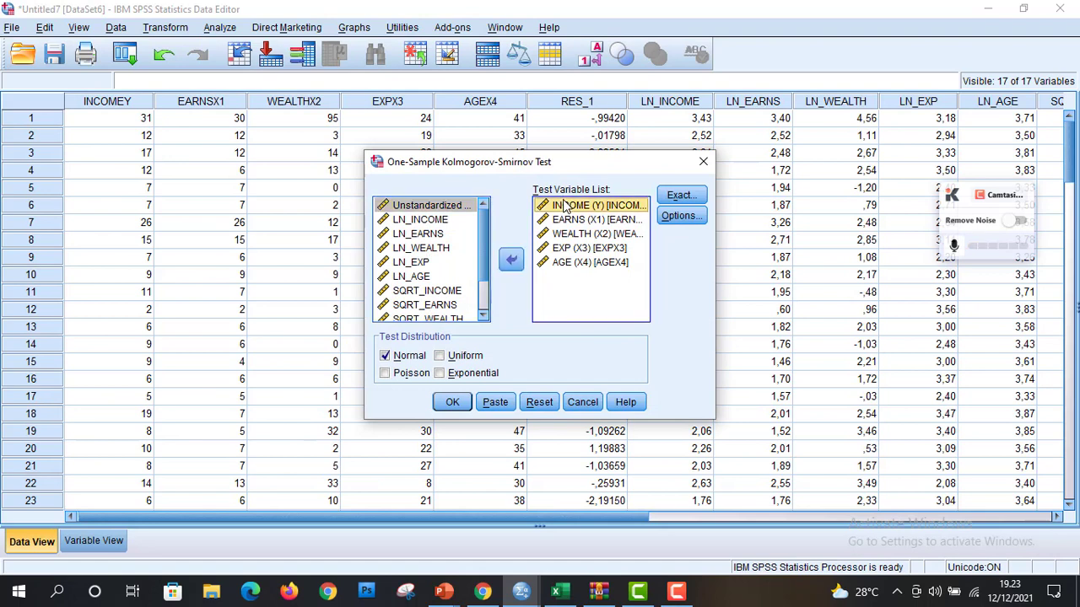
key("shift+Down")
key("shift+Down")
key("shift+Down")
key("shift+Down")
left_click(511, 259)
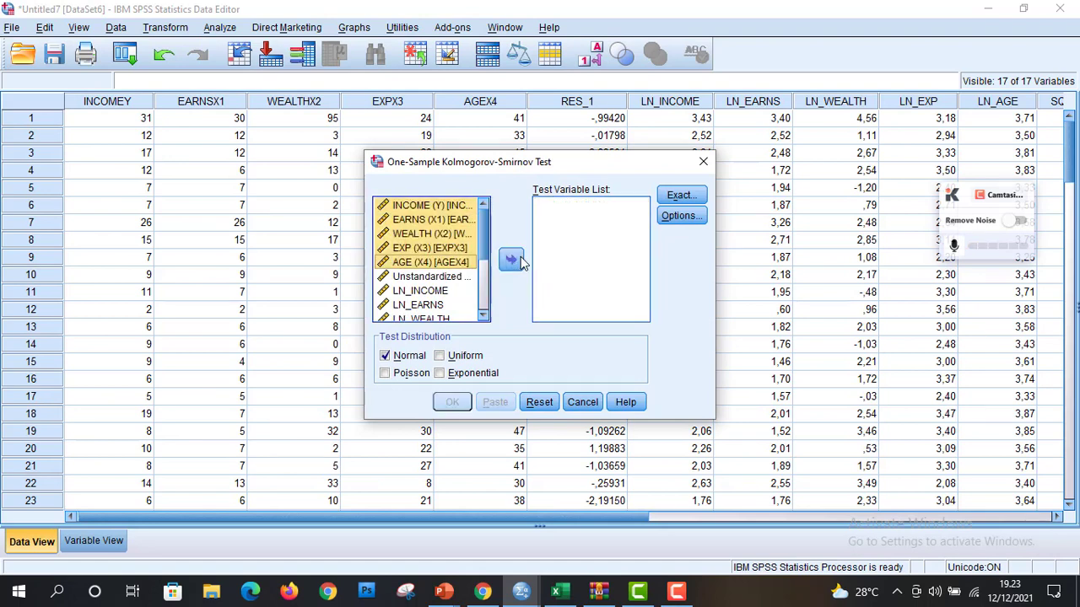
Add LN_INCOME through LN_AGE and SQRT_INCOME through SQRT_AGE as test variables and run the Kolmogorov-Smirnov test against the Normal distribution.
left_click(443, 291)
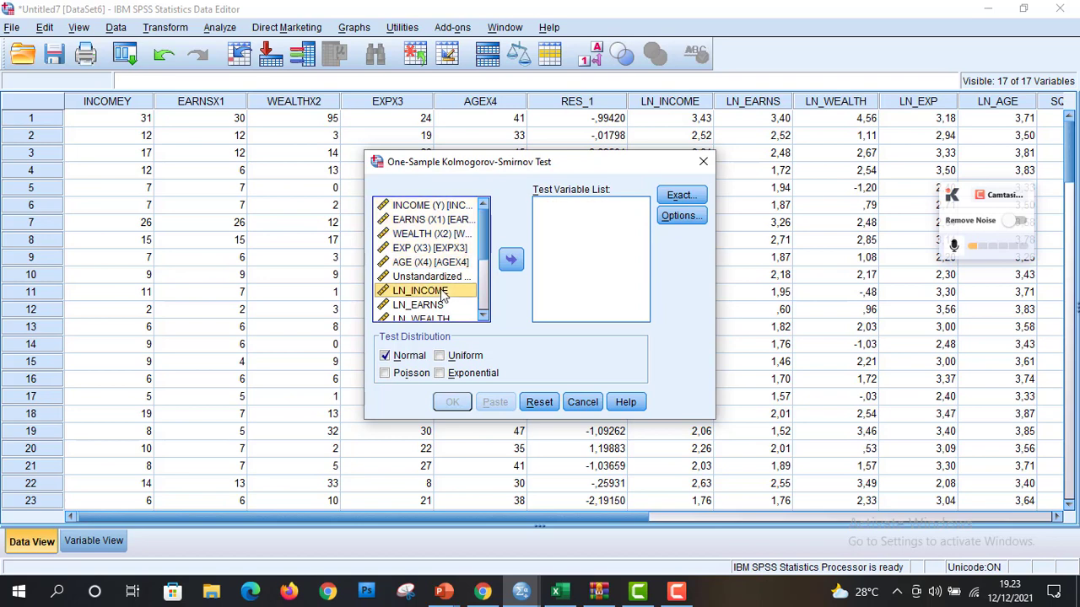
key("shift+Down")
key("shift+Down")
key("shift+Down")
key("shift+Down")
key("shift+Down")
key("shift+Down")
key("shift+Down")
key("shift+Down")
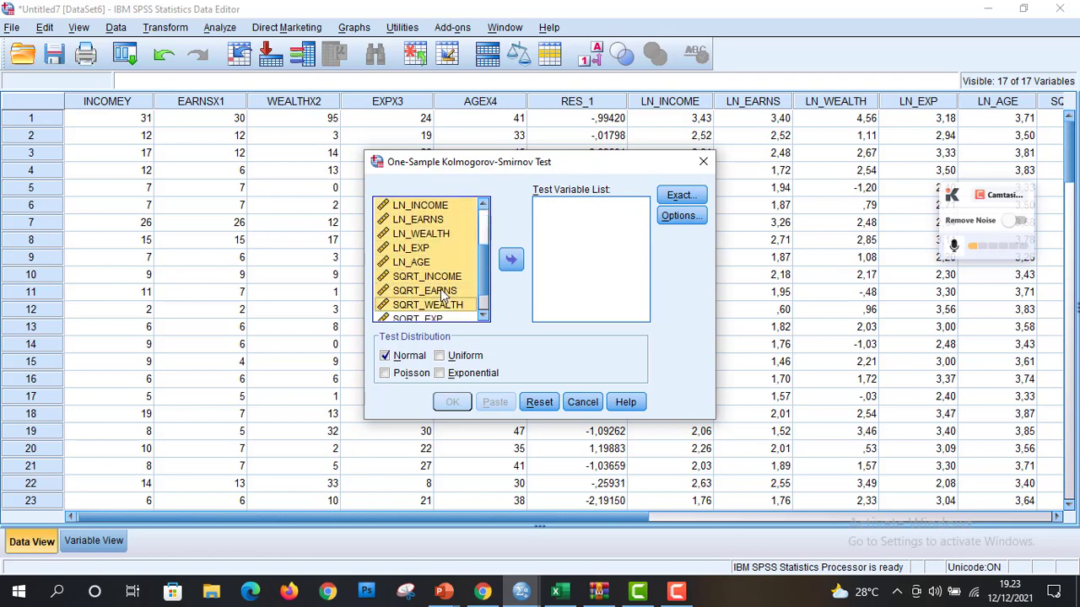
key("shift+Down")
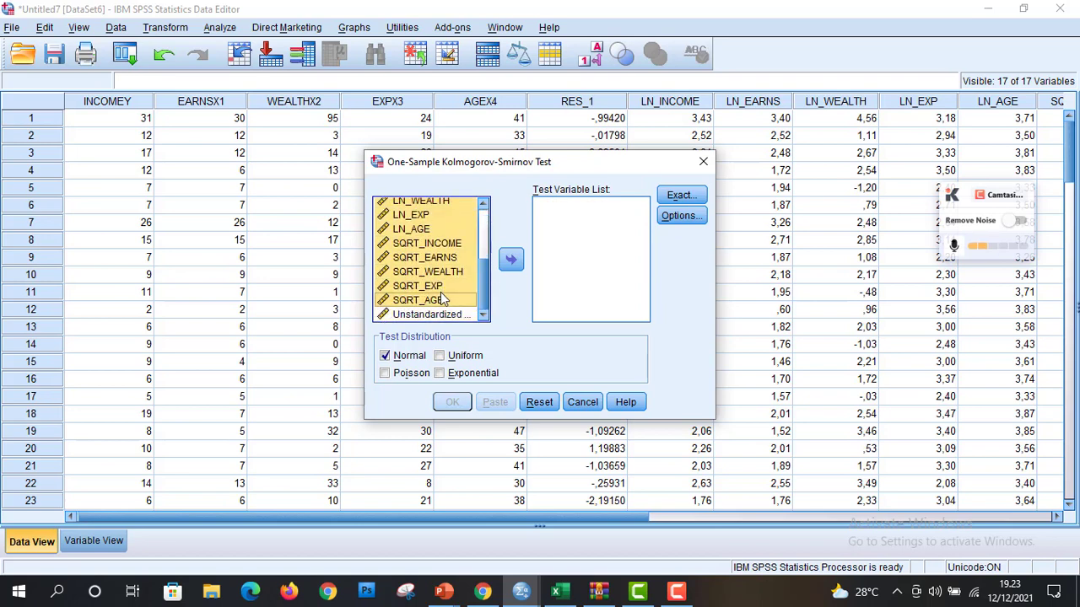
left_click(510, 260)
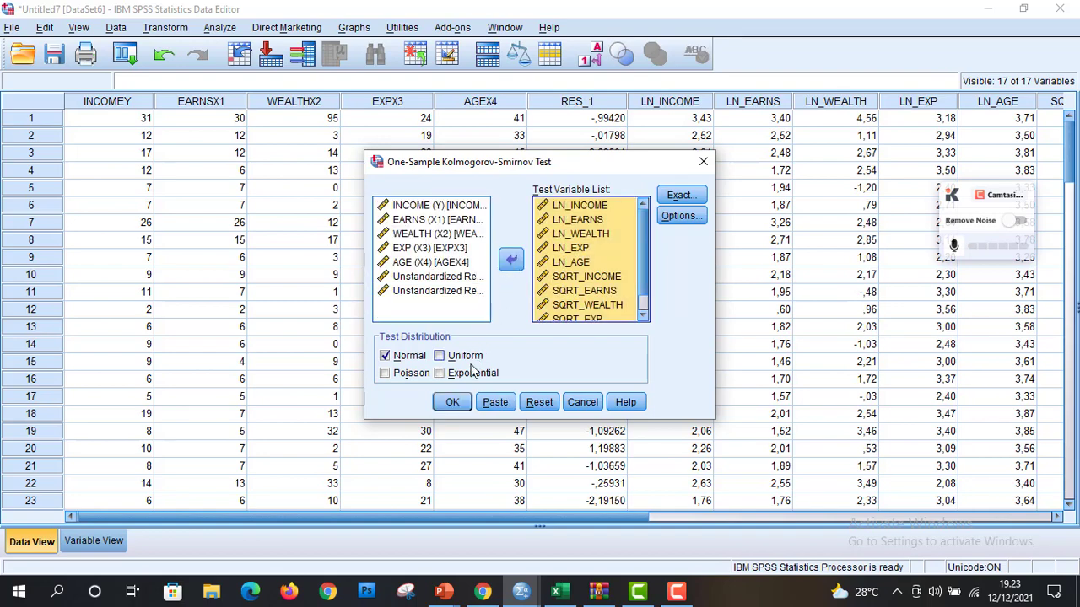
left_click(453, 403)
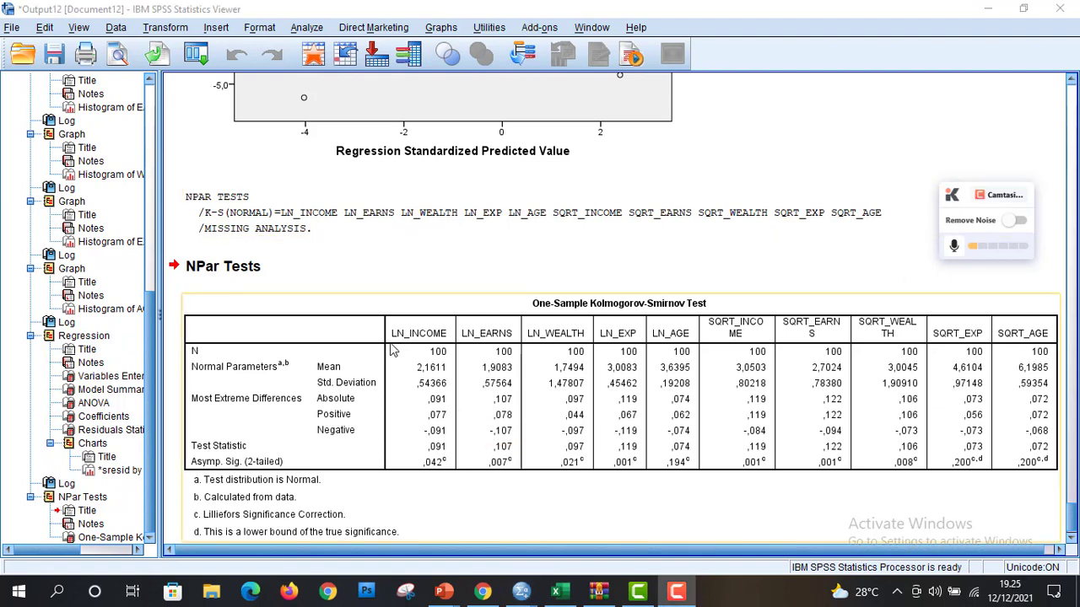
left_click(1065, 480)
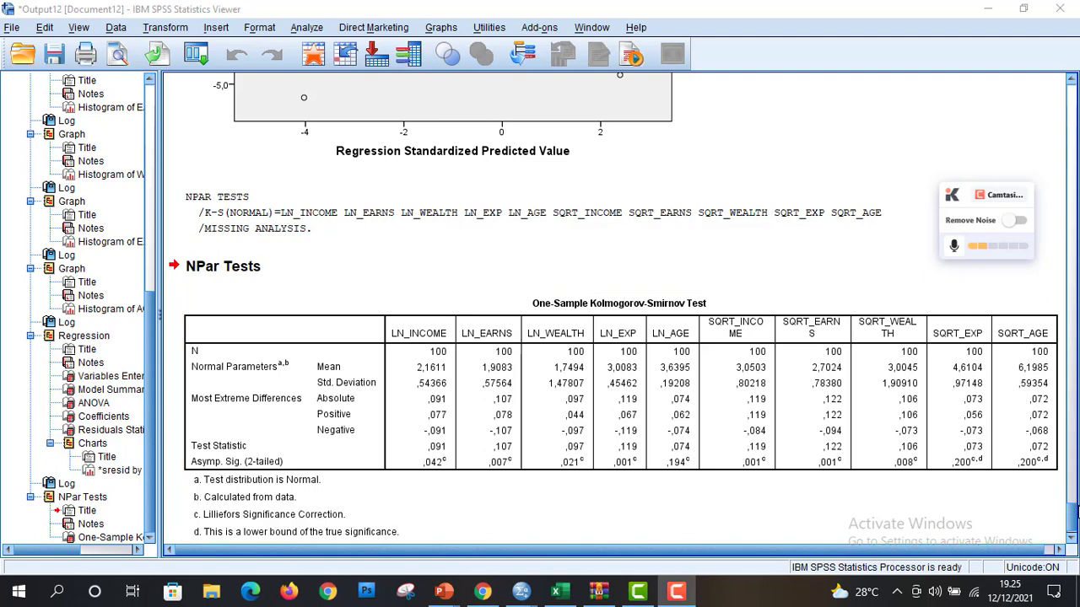
left_click(1030, 451)
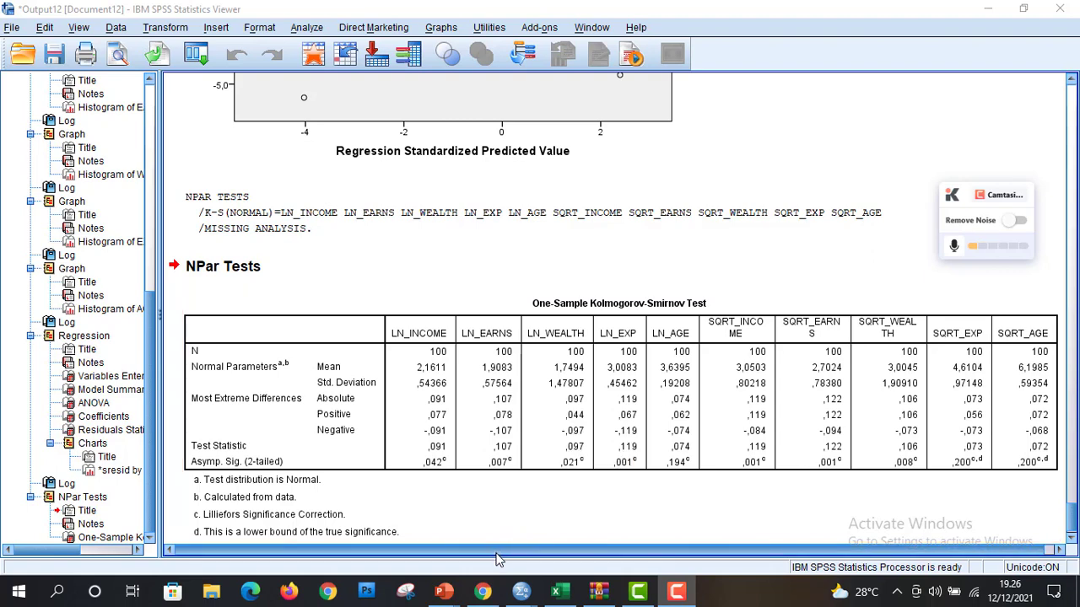
Switch to the Presentasi1 presentation in PowerPoint and read slide 4 on the multicollinearity test as a slide show.
mouse_move(443, 590)
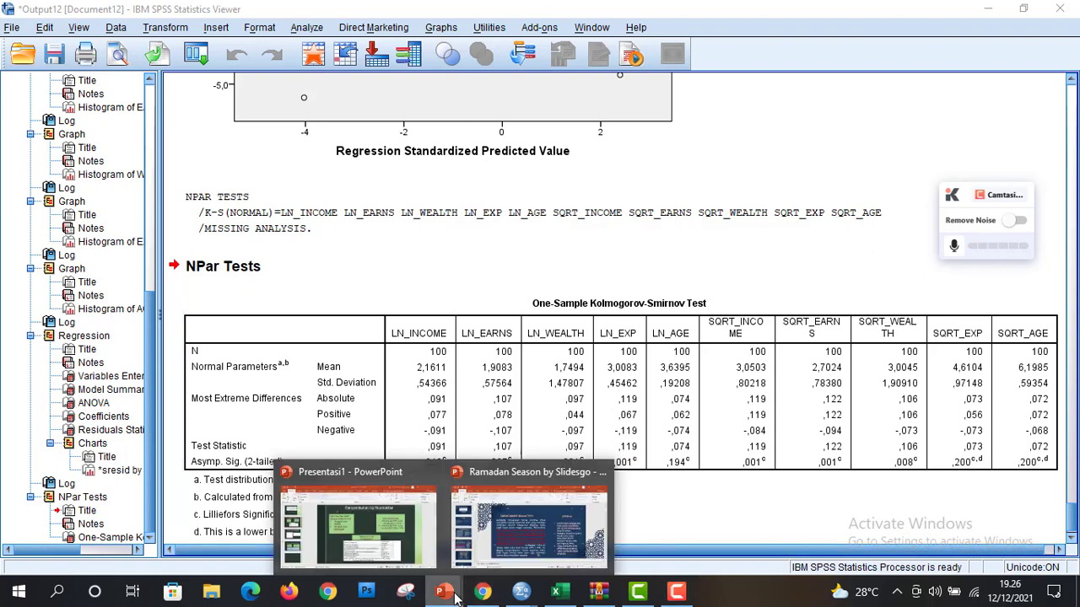
left_click(411, 538)
left_click(40, 451)
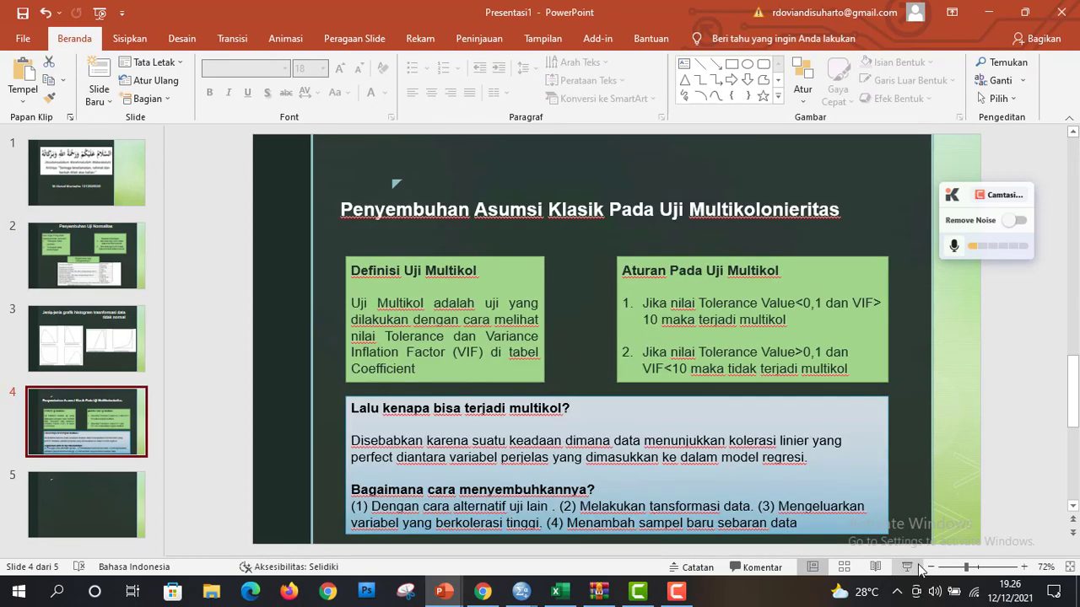
key("shift+F5")
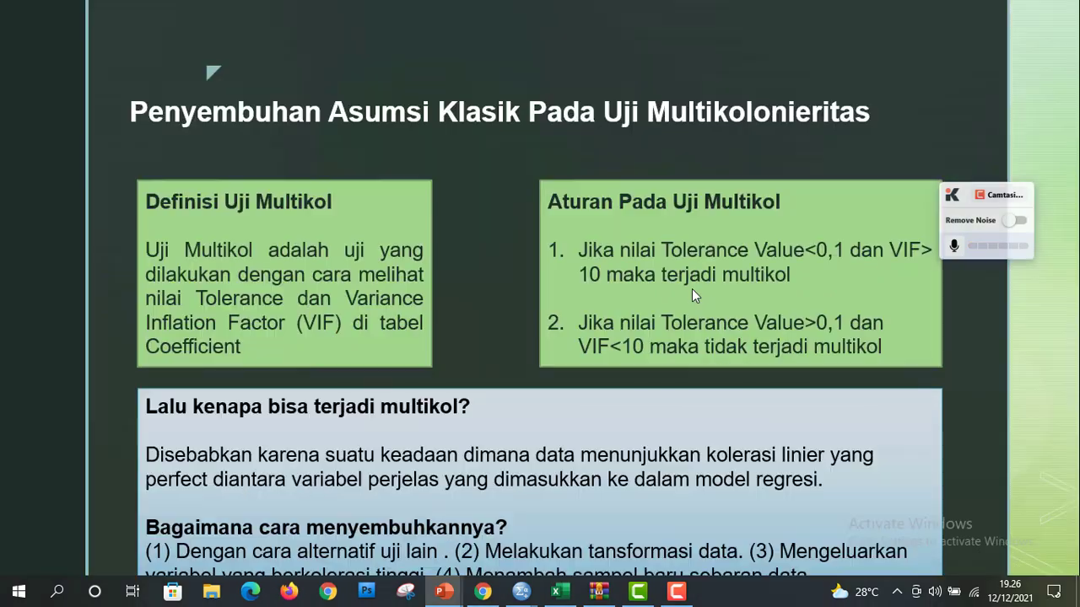
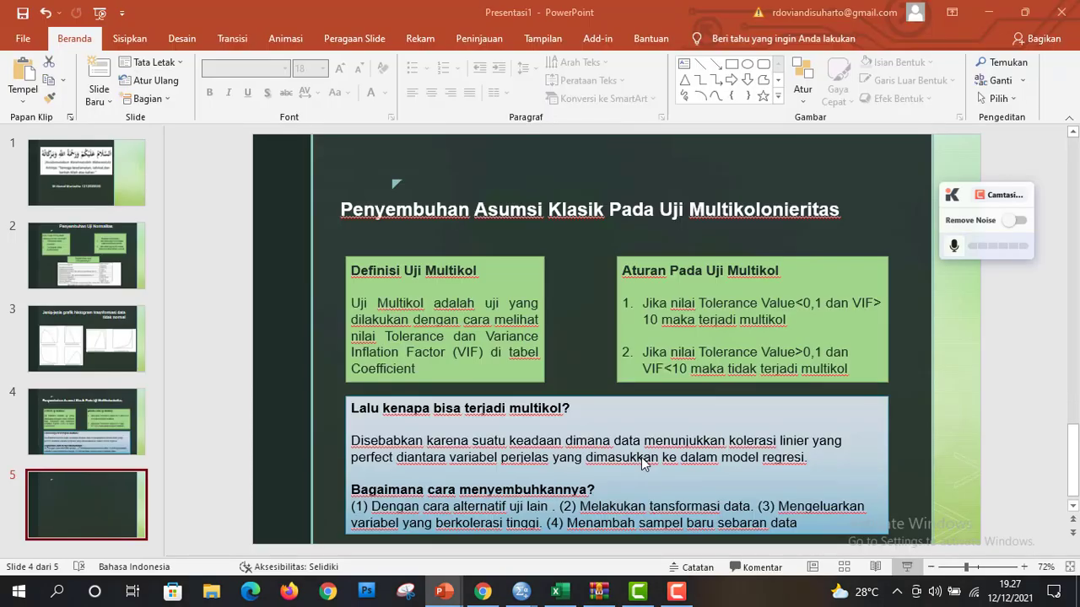
left_click(147, 401)
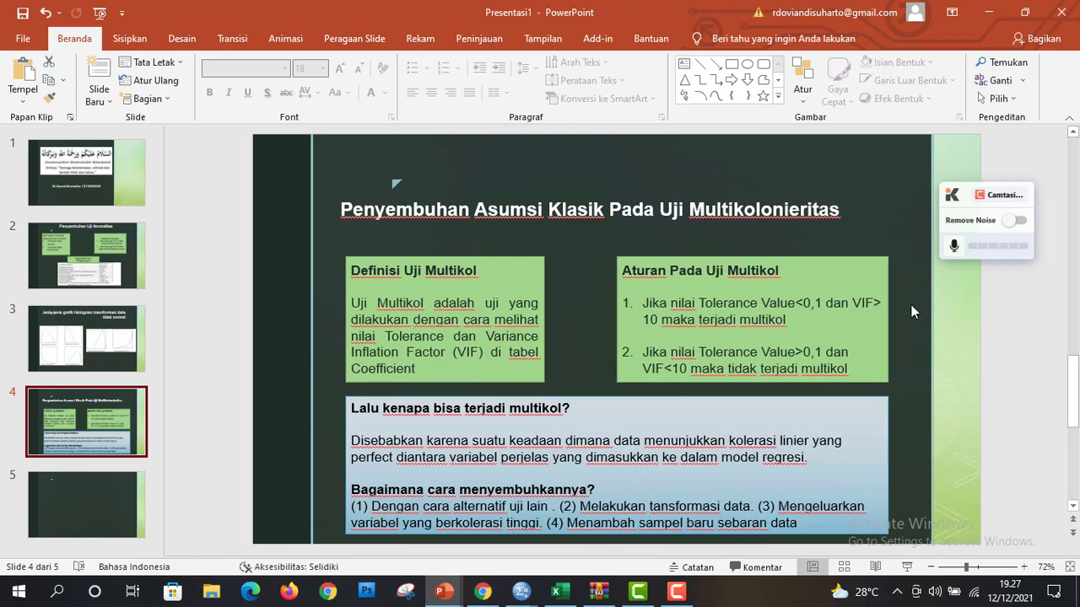
Switch to the DataSet7 data in SPSS and set up a Linear Regression of INCOME (Y) on EARNS, WEALTH, EXP and AGE.
key("alt+Tab")
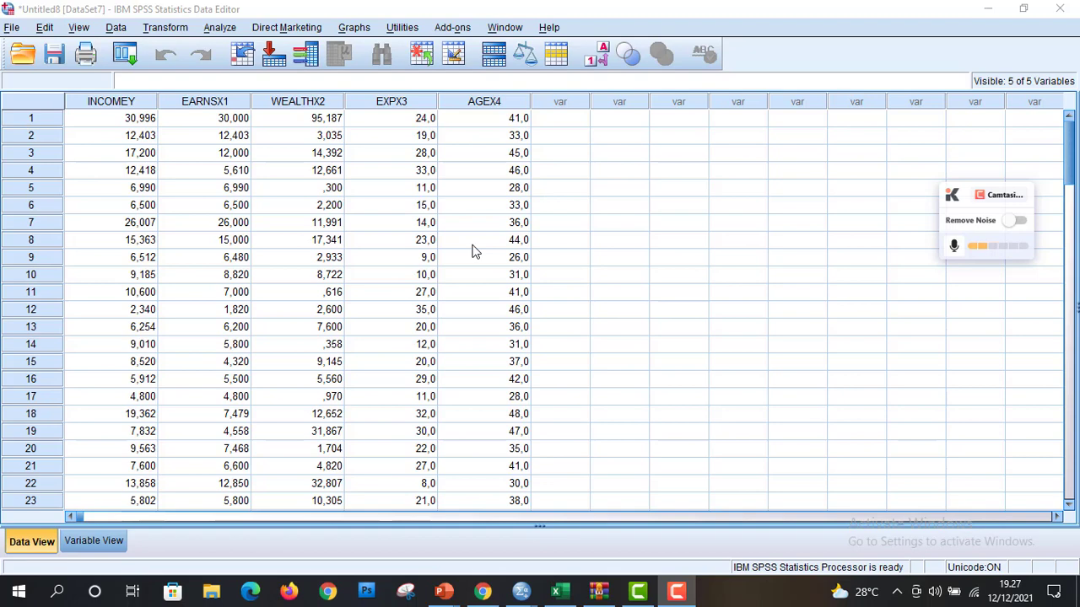
left_click(221, 27)
mouse_move(255, 193)
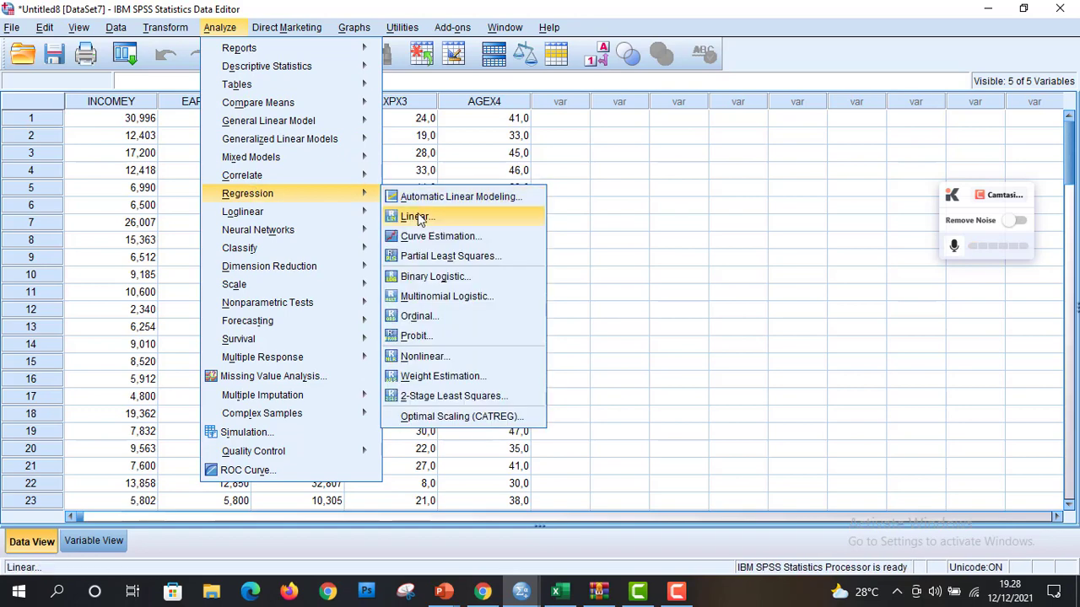
left_click(416, 217)
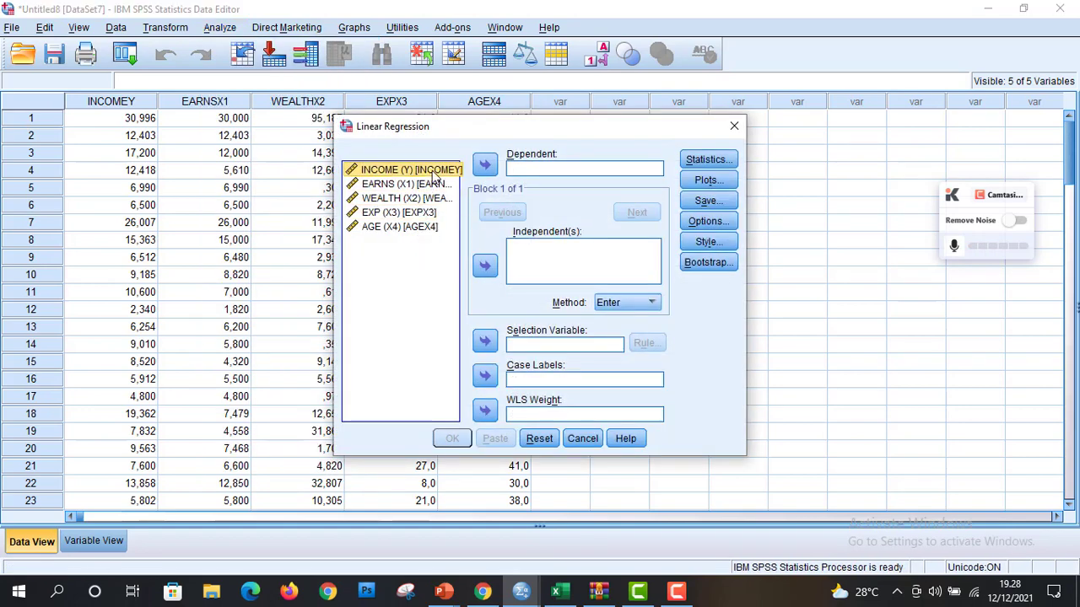
left_click(484, 166)
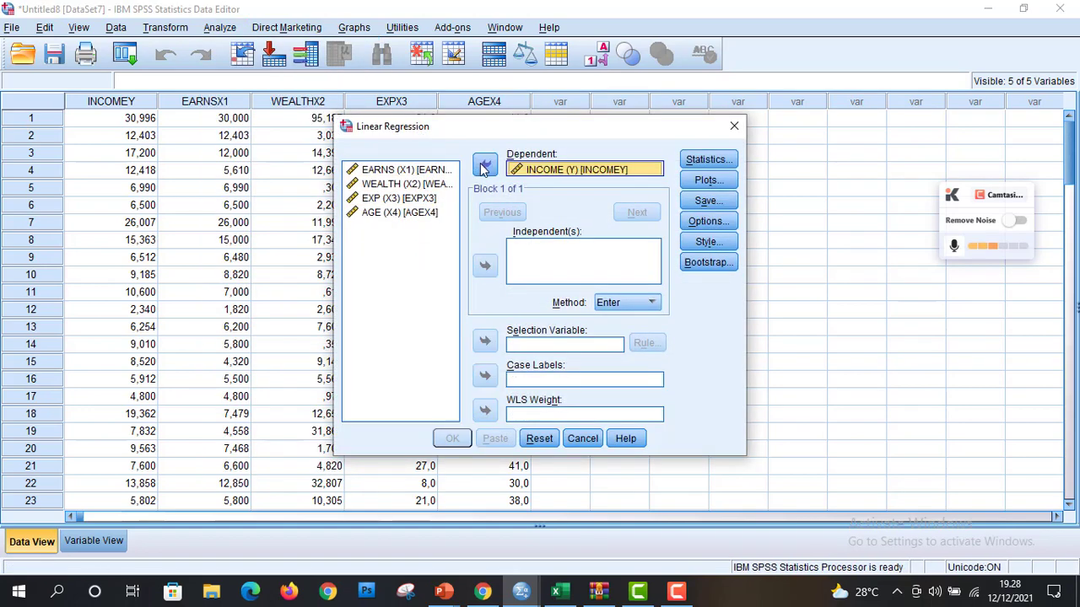
left_click(411, 173)
key("shift+Down")
key("shift+Down")
key("shift+Down")
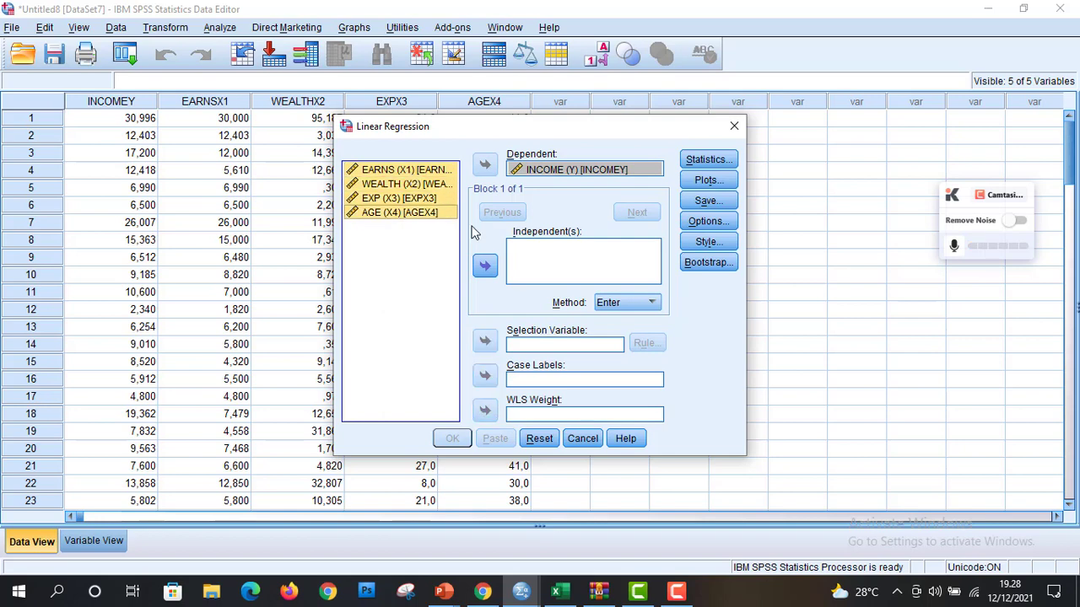
left_click(485, 268)
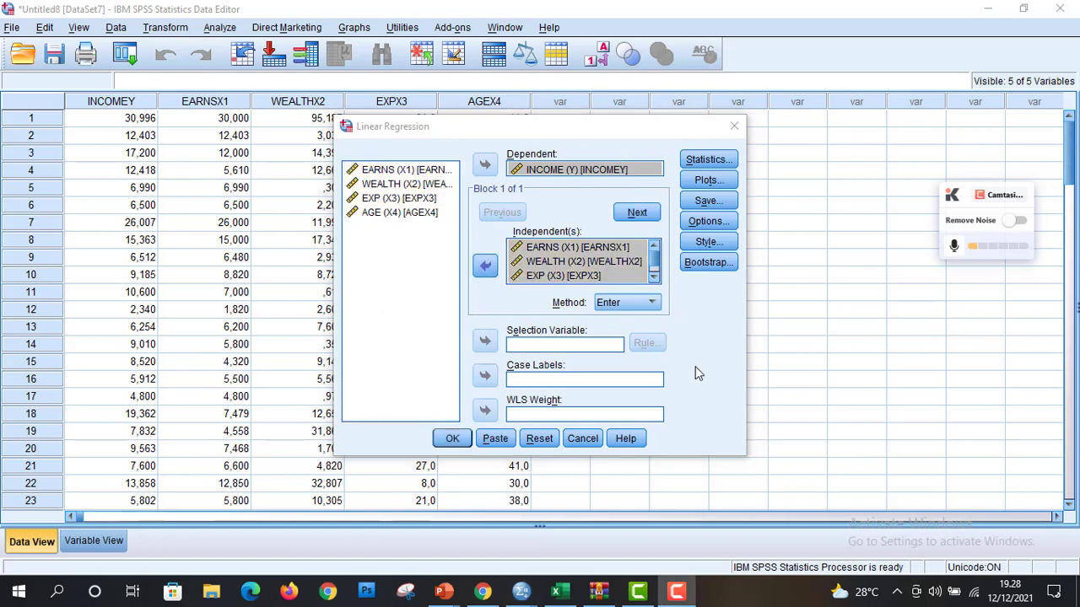
Review the regression's statistics, plots, save and options settings without changing them, run the model and look over its output.
left_click(707, 160)
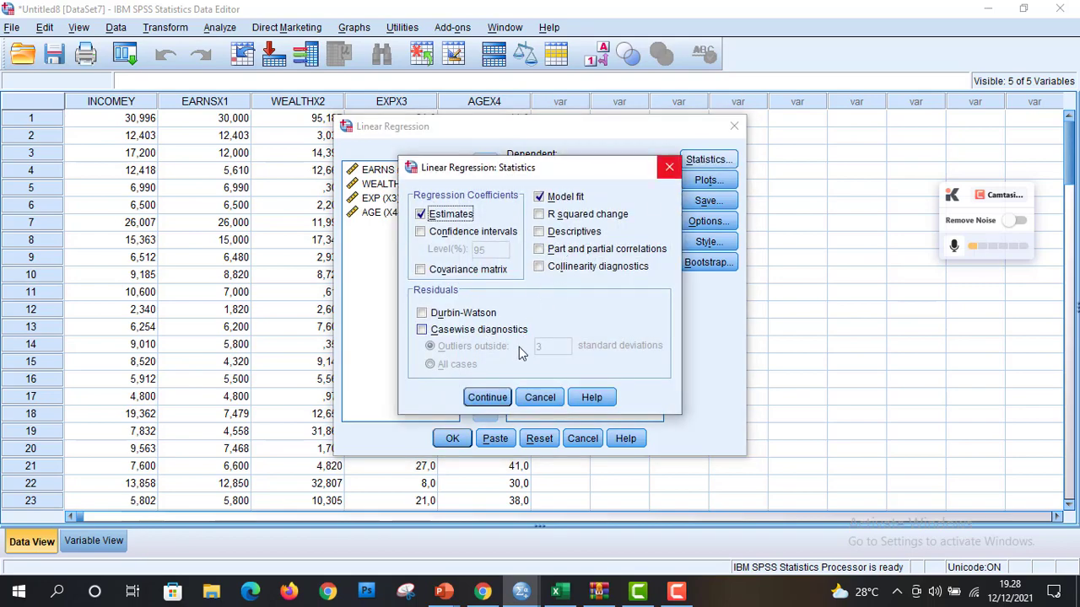
left_click(487, 398)
left_click(707, 180)
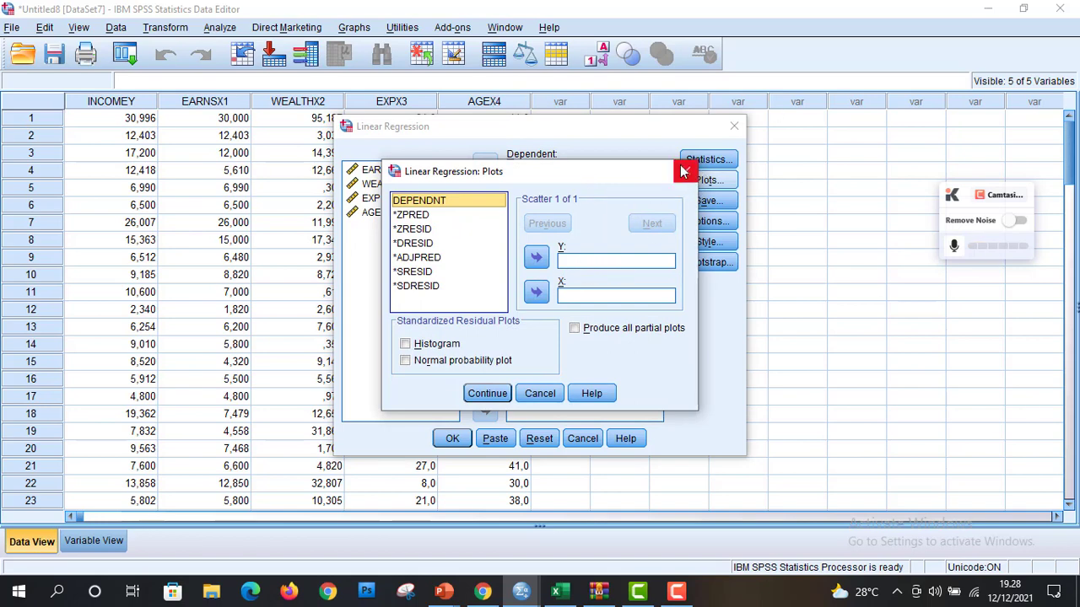
left_click(683, 173)
left_click(709, 200)
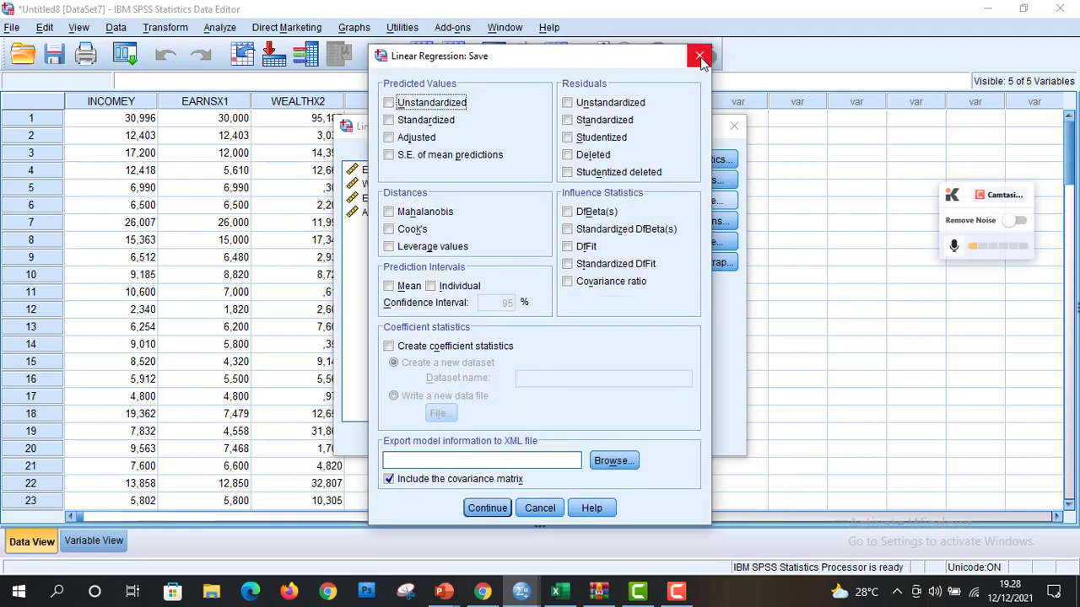
left_click(700, 57)
left_click(708, 221)
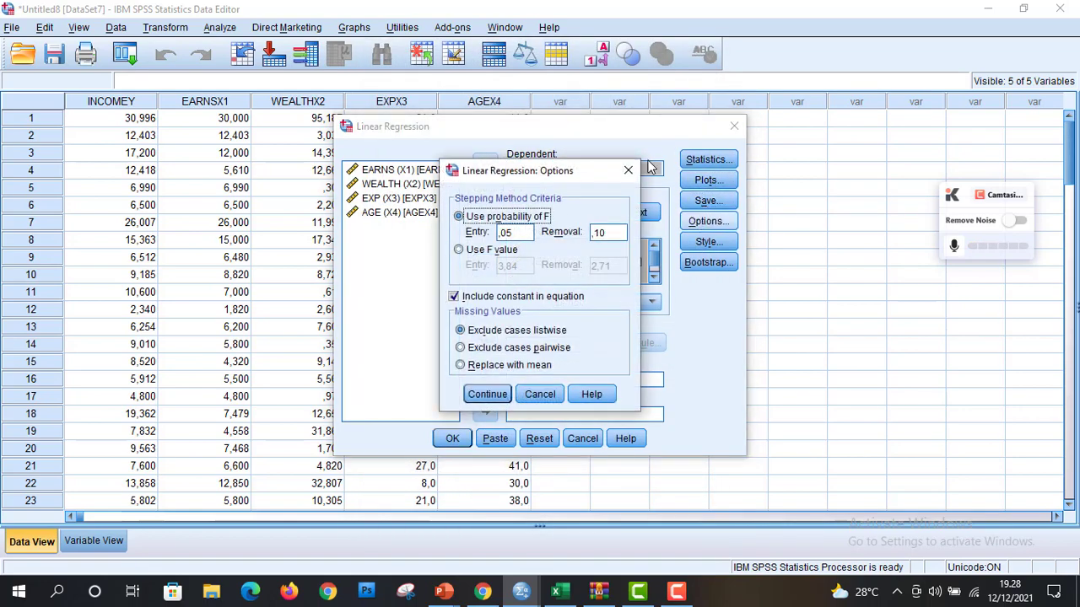
left_click(629, 170)
left_click(454, 437)
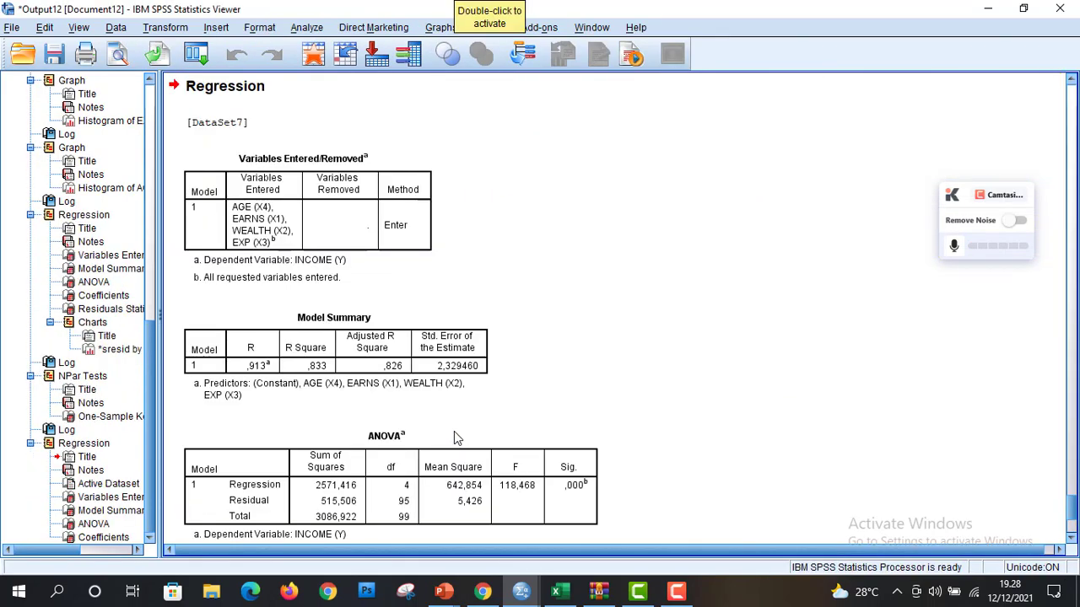
scroll(1075, 518, "down", 3)
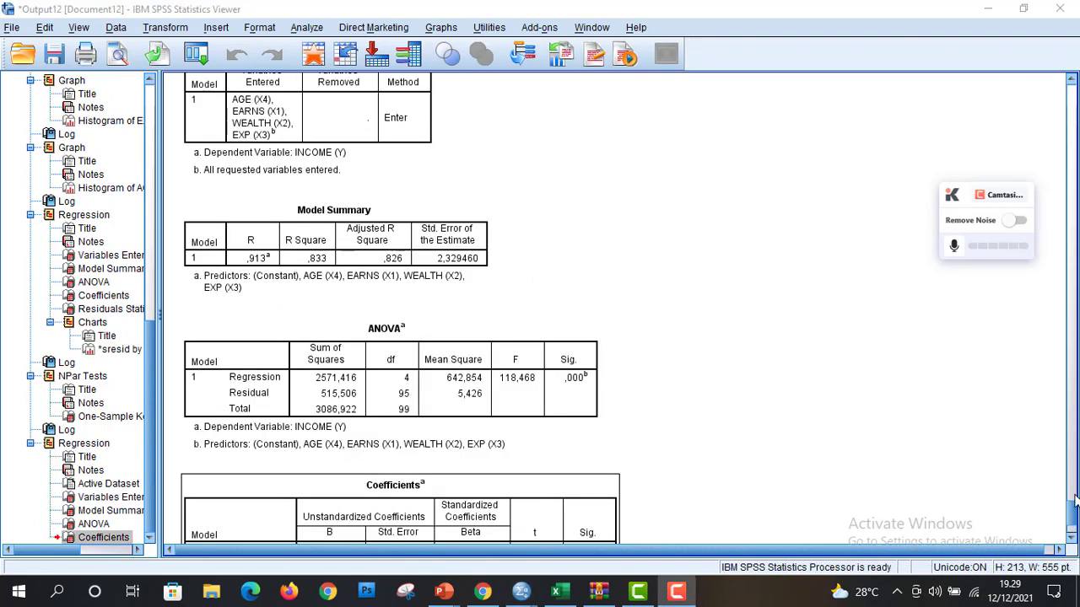
scroll(1071, 502, "up", 3)
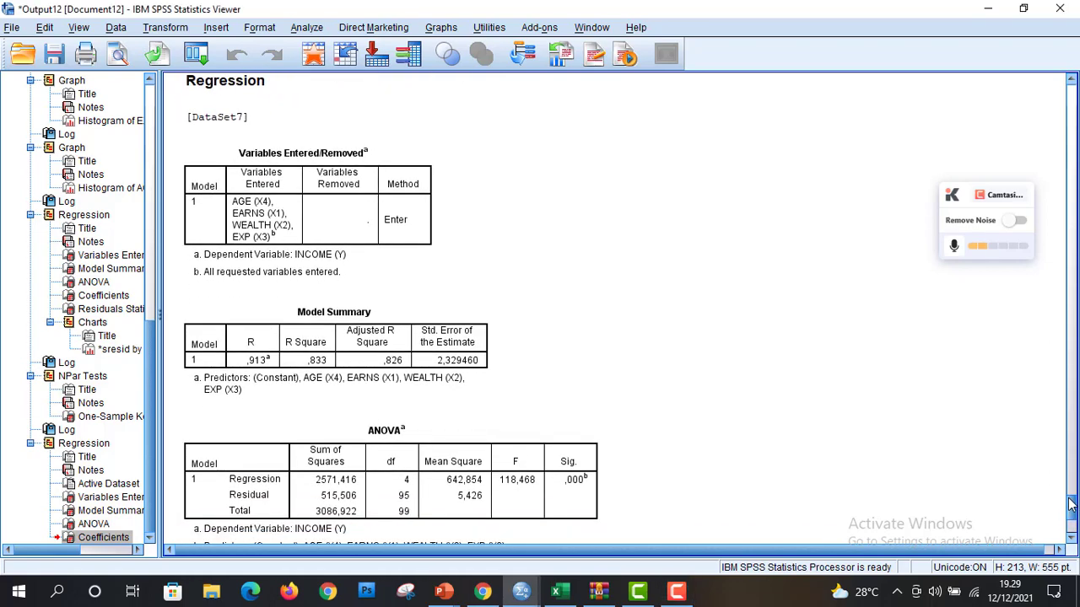
Switch to the DataSet7 data and add collinearity diagnostics to the statistics of the Linear Regression of INCOME (Y).
mouse_move(521, 590)
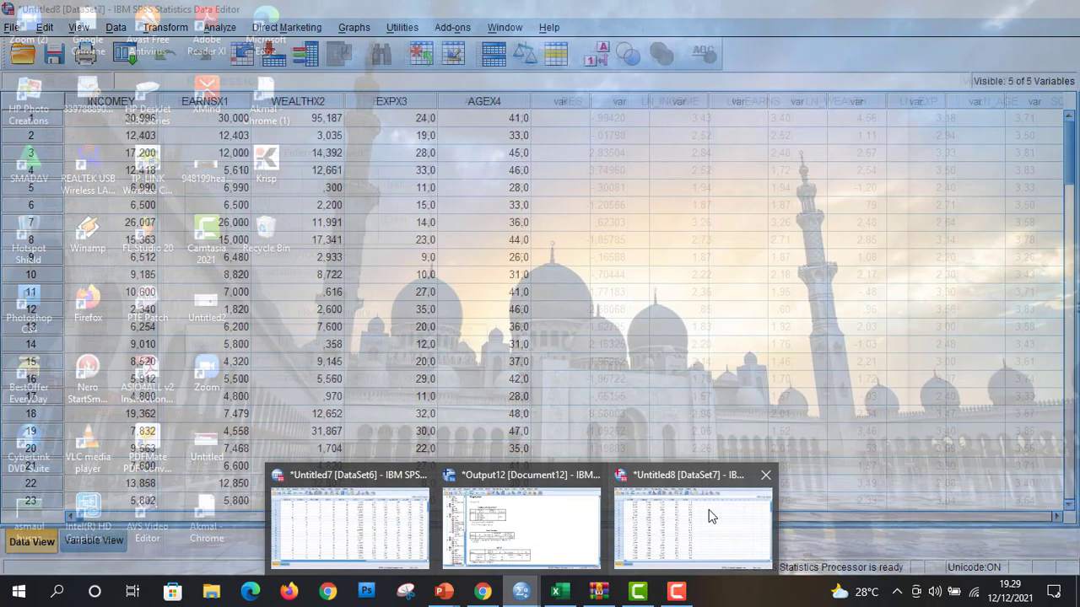
left_click(705, 516)
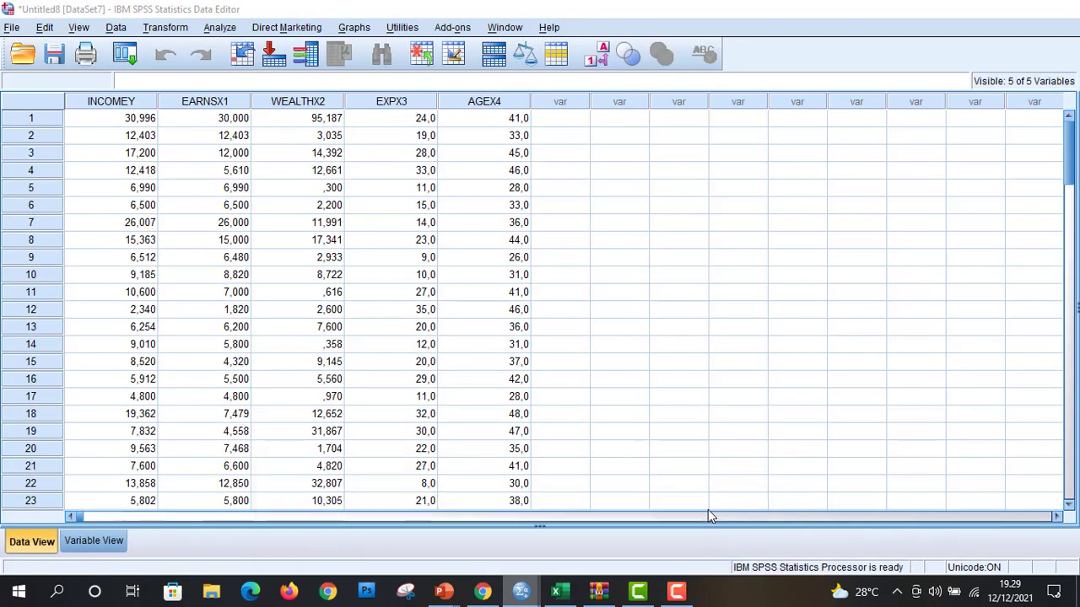
left_click(218, 28)
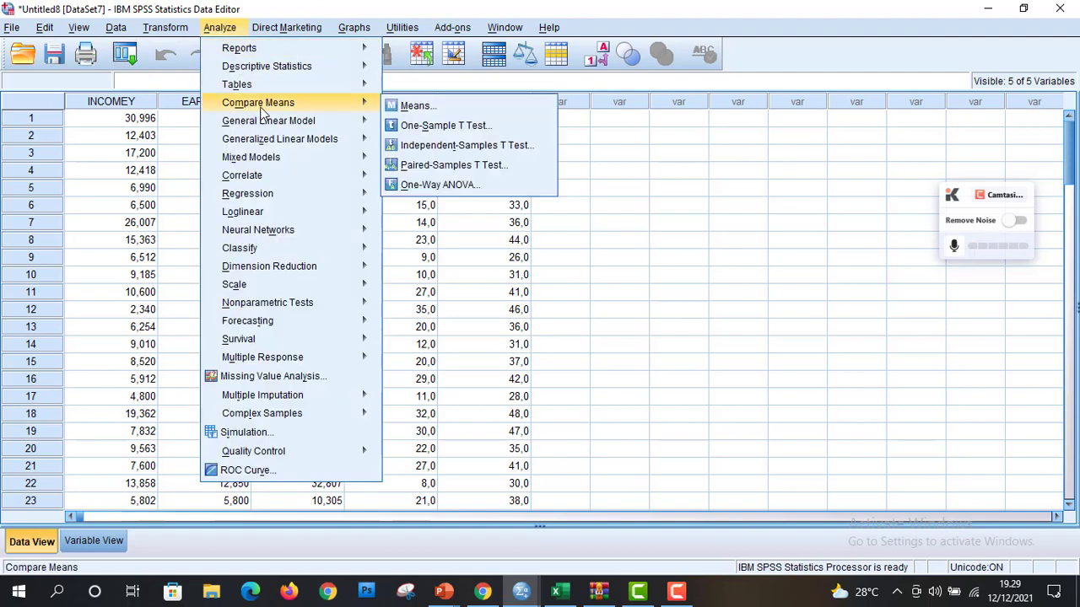
mouse_move(273, 194)
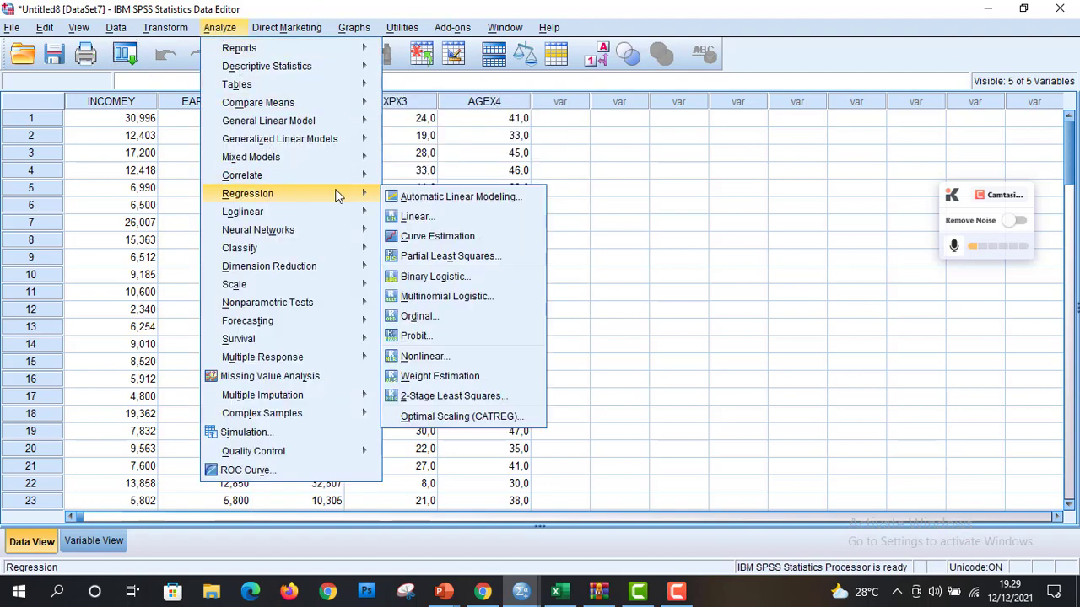
left_click(414, 216)
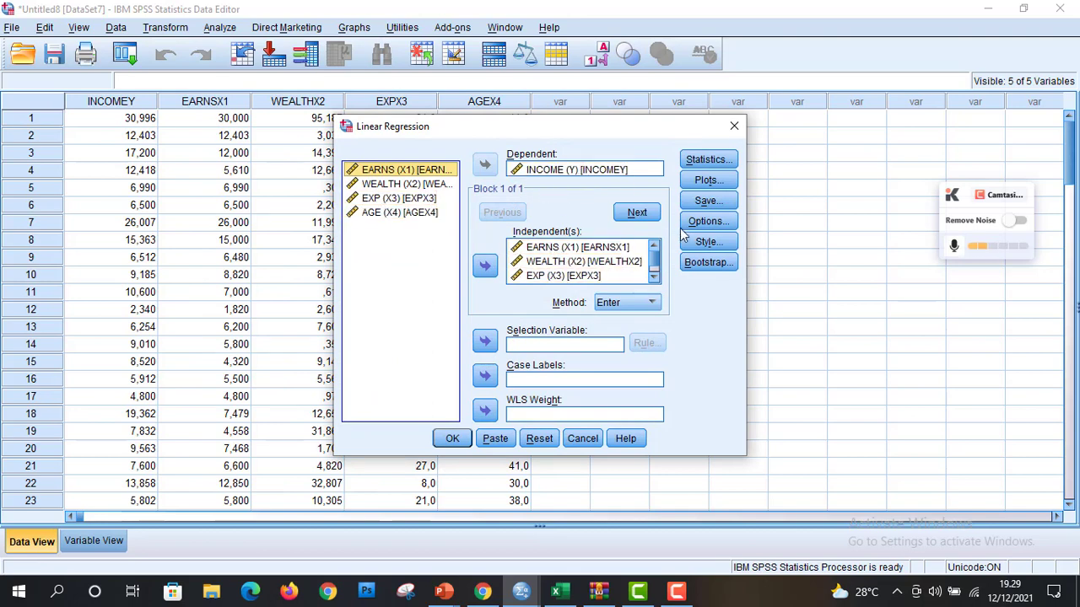
left_click(701, 162)
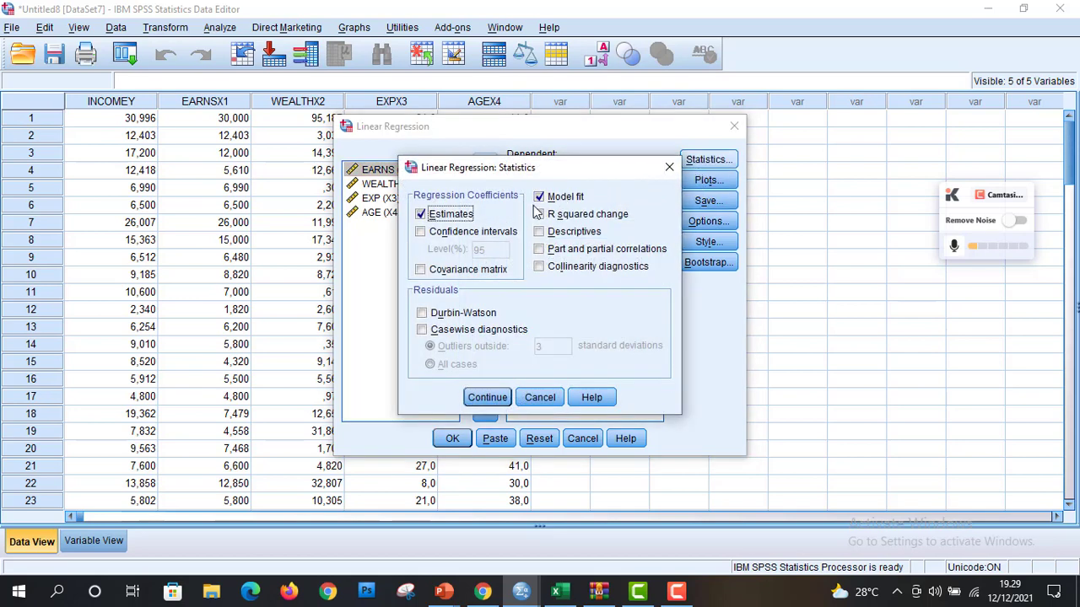
left_click(572, 267)
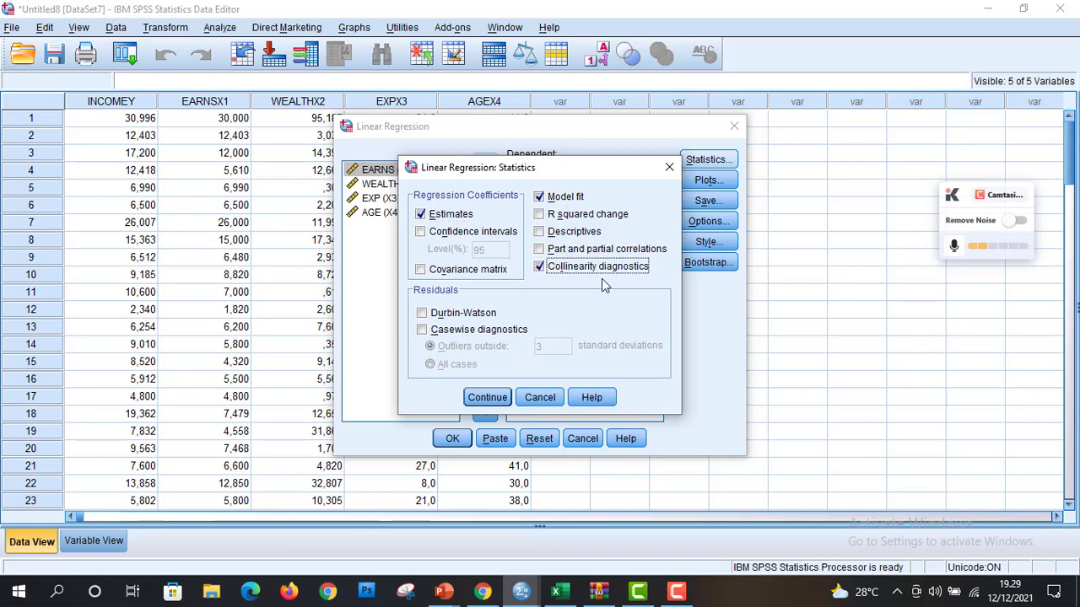
left_click(490, 398)
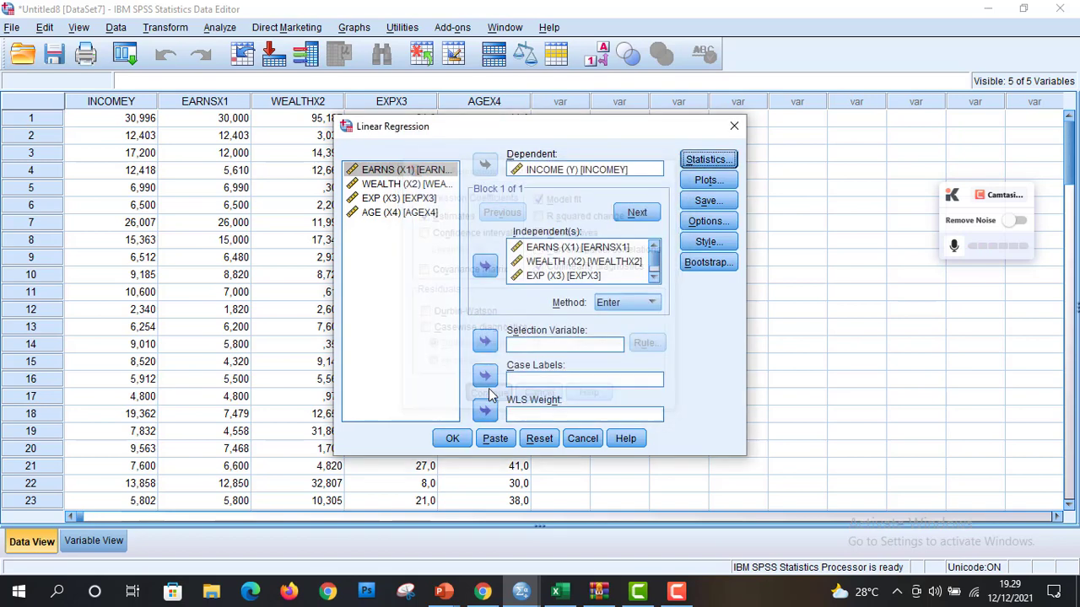
Check the regression's plots and save settings without changing them, and run the model with all four predictors.
left_click(707, 181)
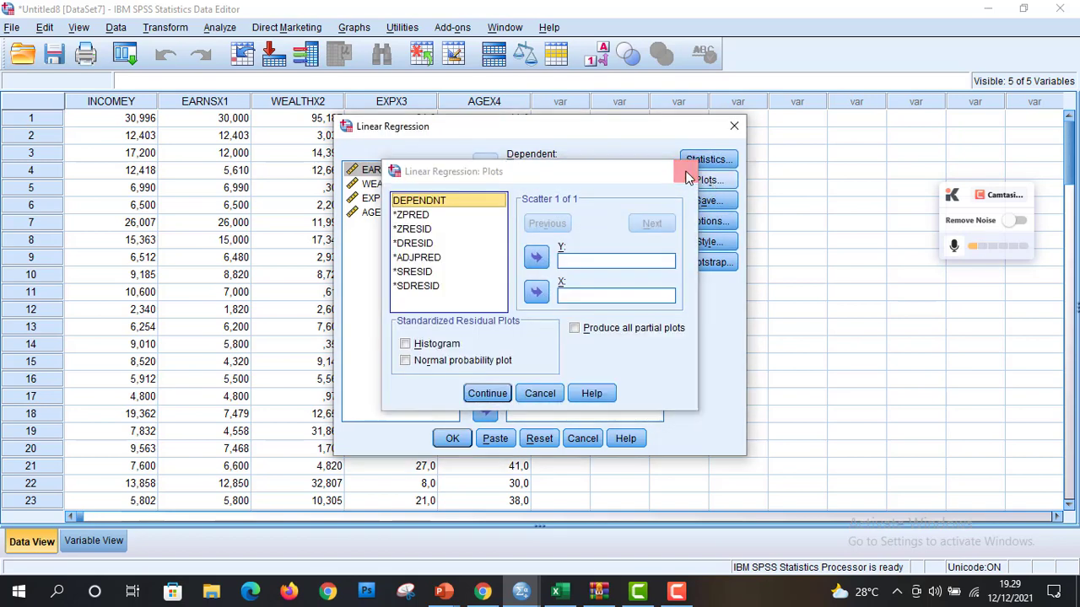
left_click(686, 173)
left_click(708, 201)
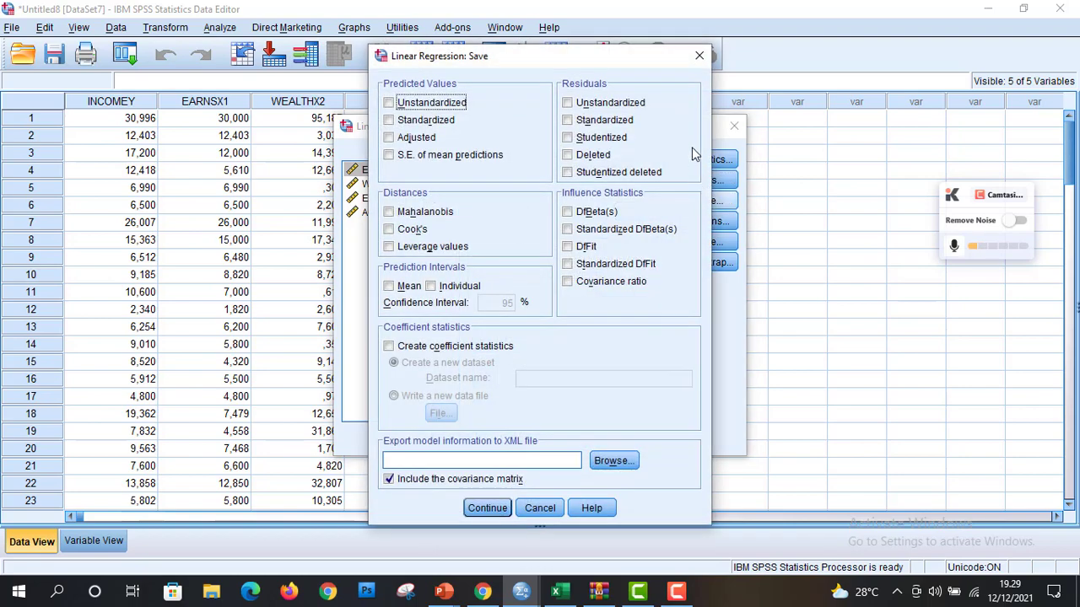
left_click(699, 56)
left_click(452, 440)
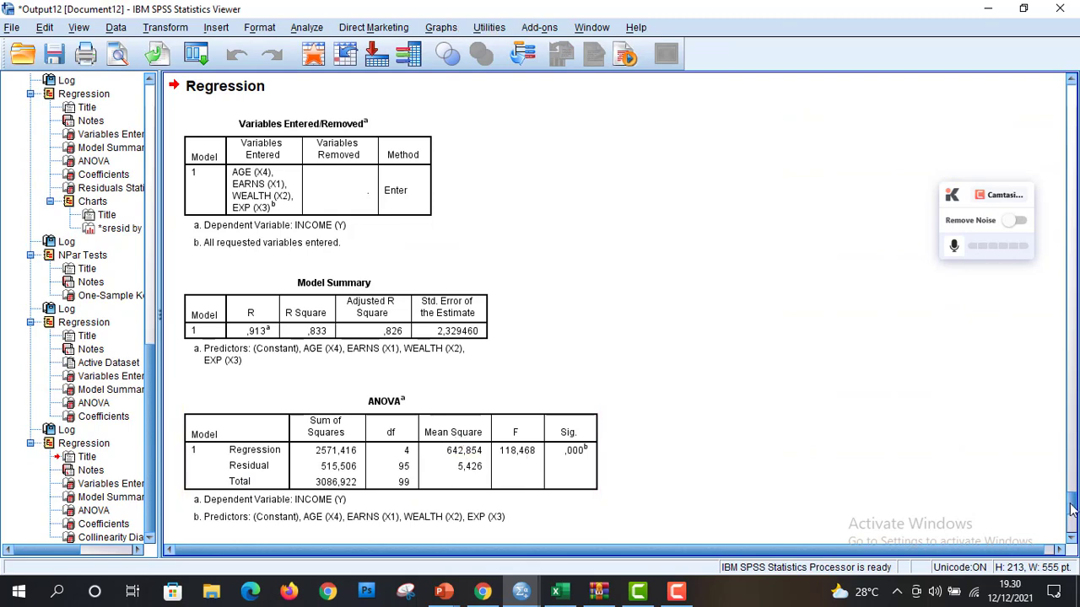
Examine the Tolerance and VIF values of each predictor in the new regression's Coefficients table.
mouse_move(1071, 510)
left_mouse_down()
mouse_move(1071, 529)
mouse_move(1070, 516)
left_mouse_up()
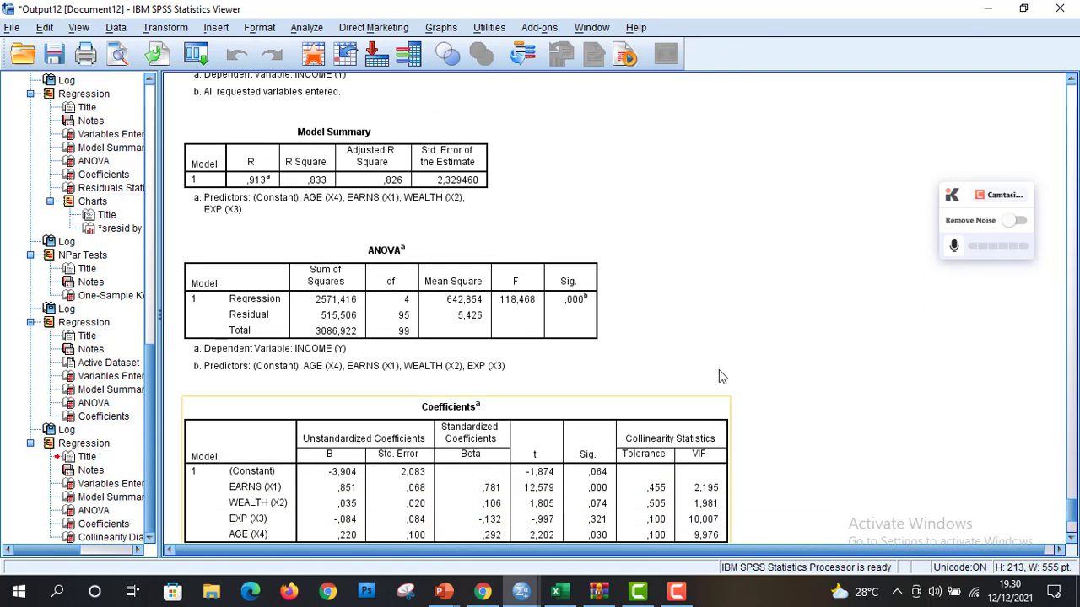
scroll(516, 384, "down", 2)
left_click(517, 384)
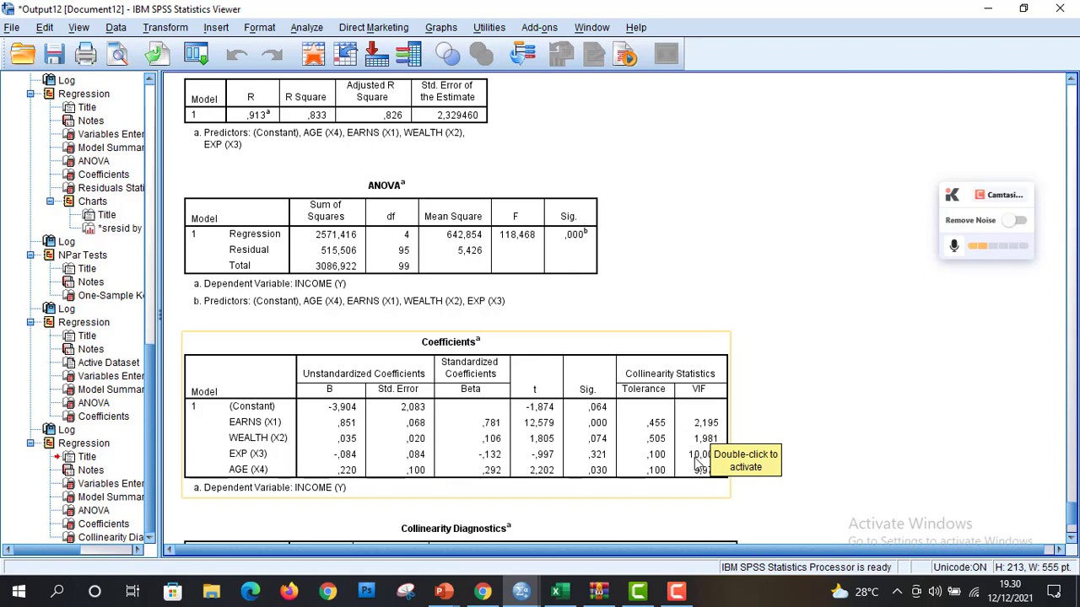
left_click(873, 456)
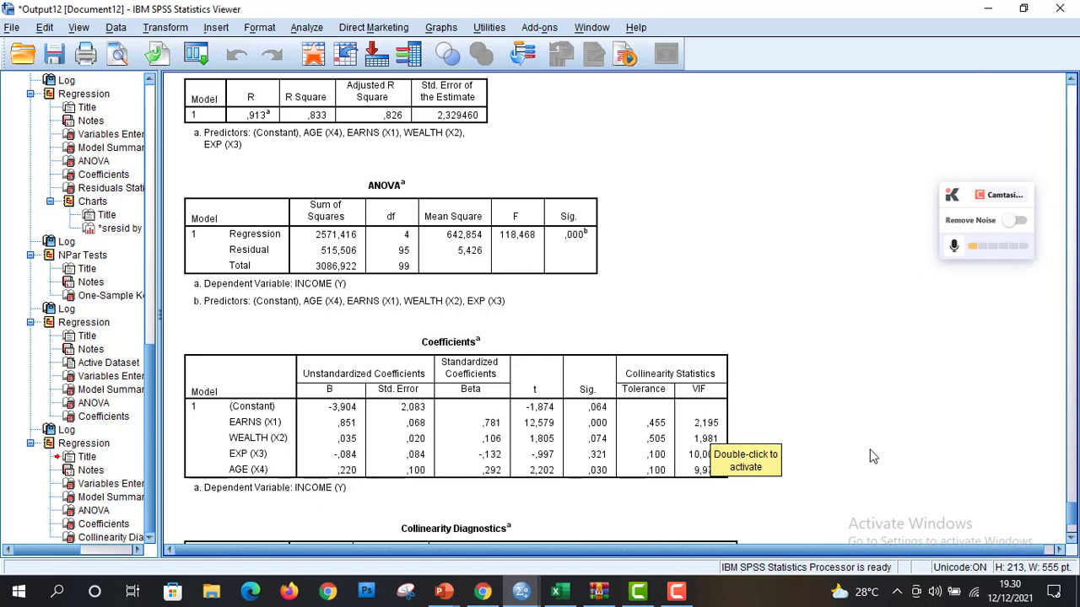
left_click(721, 466)
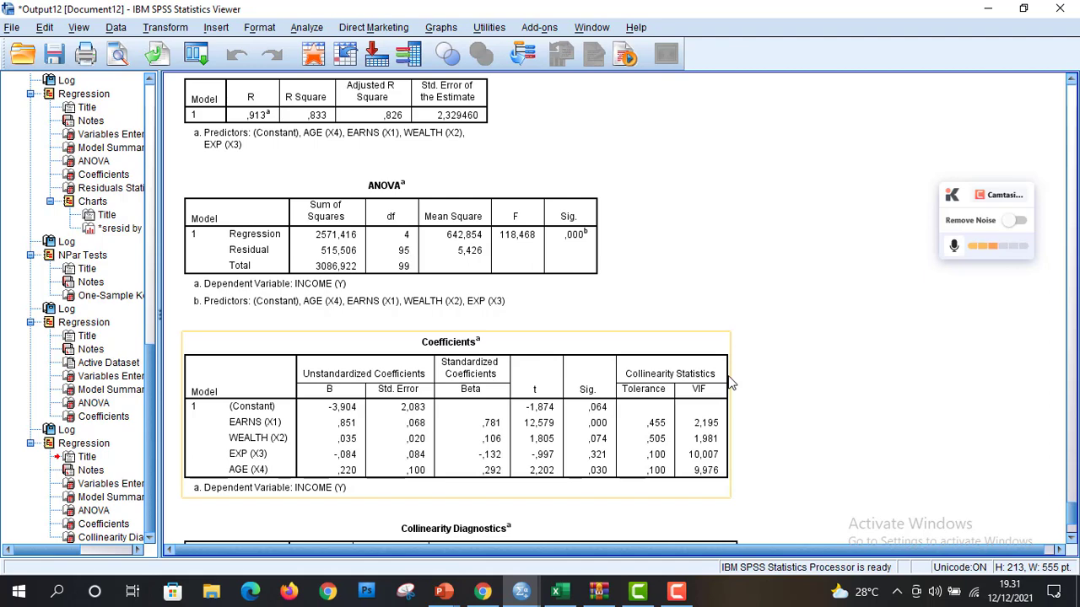
left_click(761, 432)
left_click(722, 456)
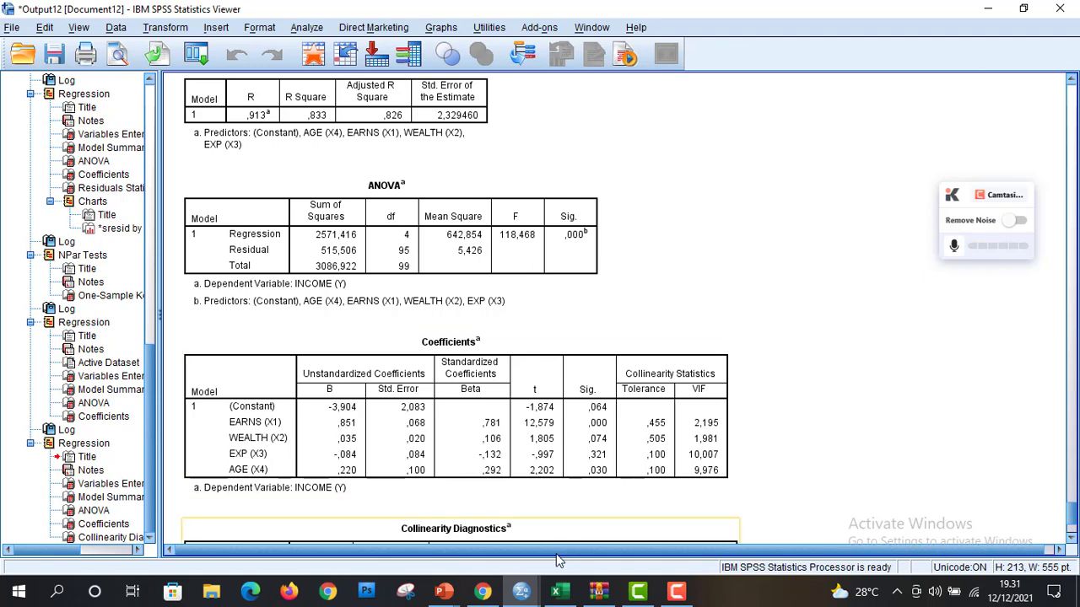
Return to the DataSet7 data and remove EXP (X3) from the independent variables of the Linear Regression.
left_click(521, 593)
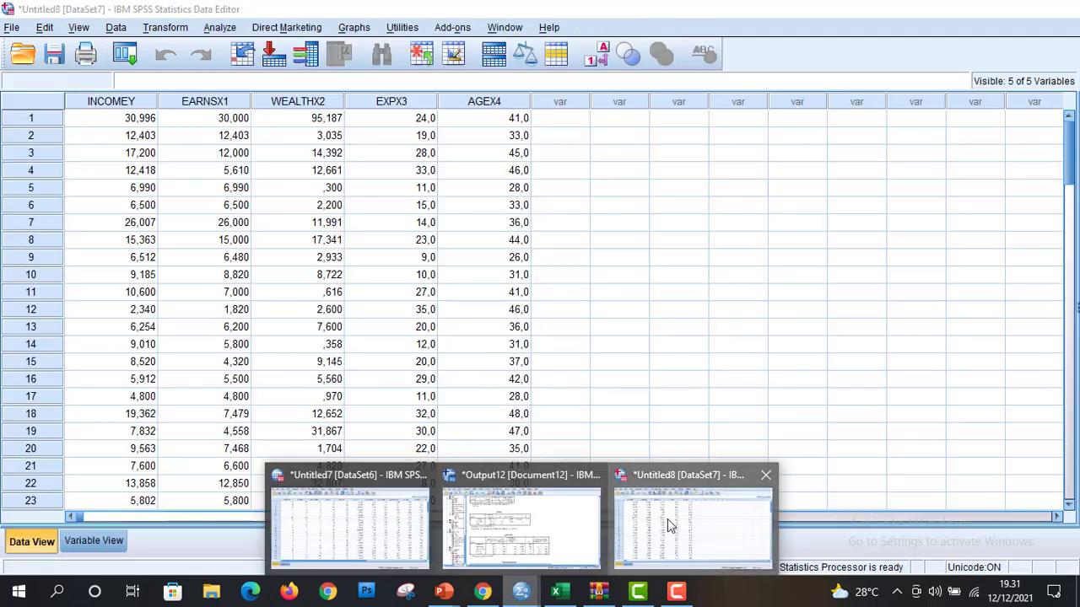
left_click(671, 526)
left_click(221, 28)
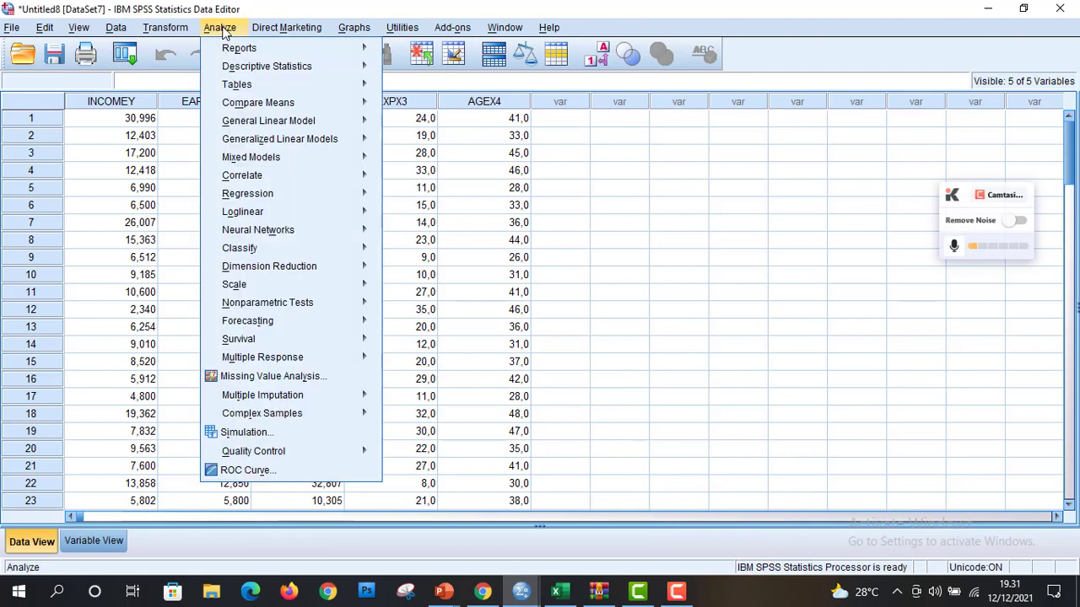
mouse_move(270, 211)
mouse_move(346, 195)
left_click(405, 214)
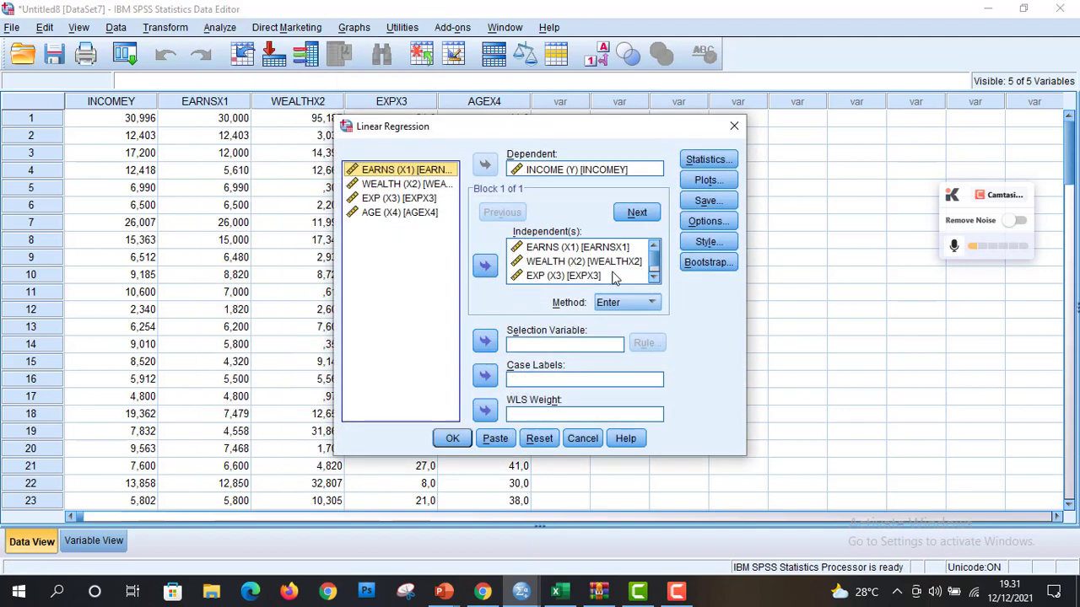
scroll(654, 267, "down", 1)
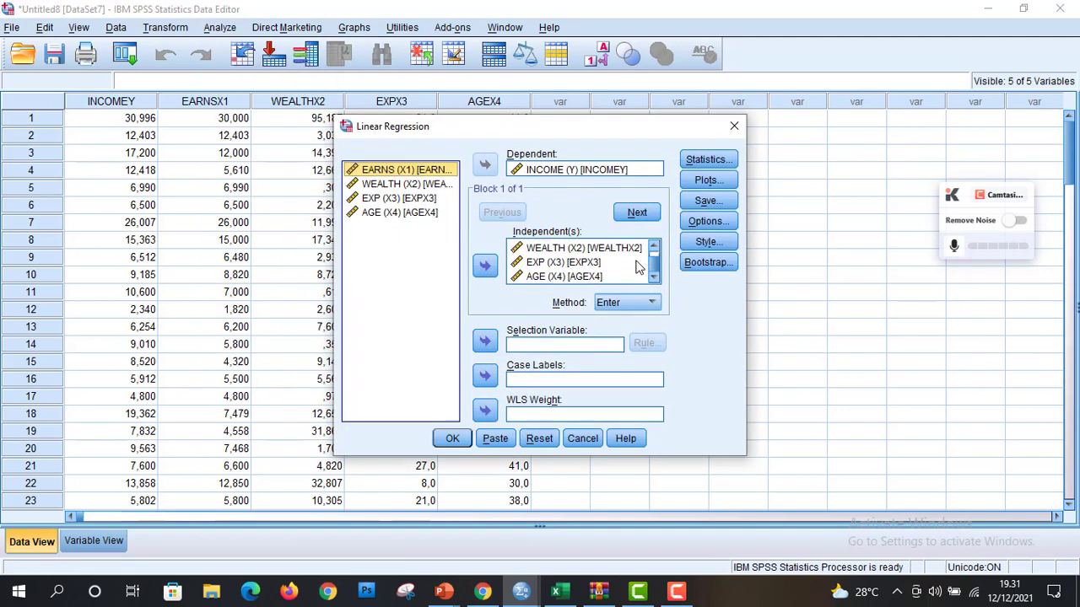
left_click(625, 265)
left_click(485, 266)
Run the regression on EARNS, WEALTH and AGE with collinearity diagnostics kept on, and review the Tolerance and VIF values in its Coefficients table.
left_click(708, 160)
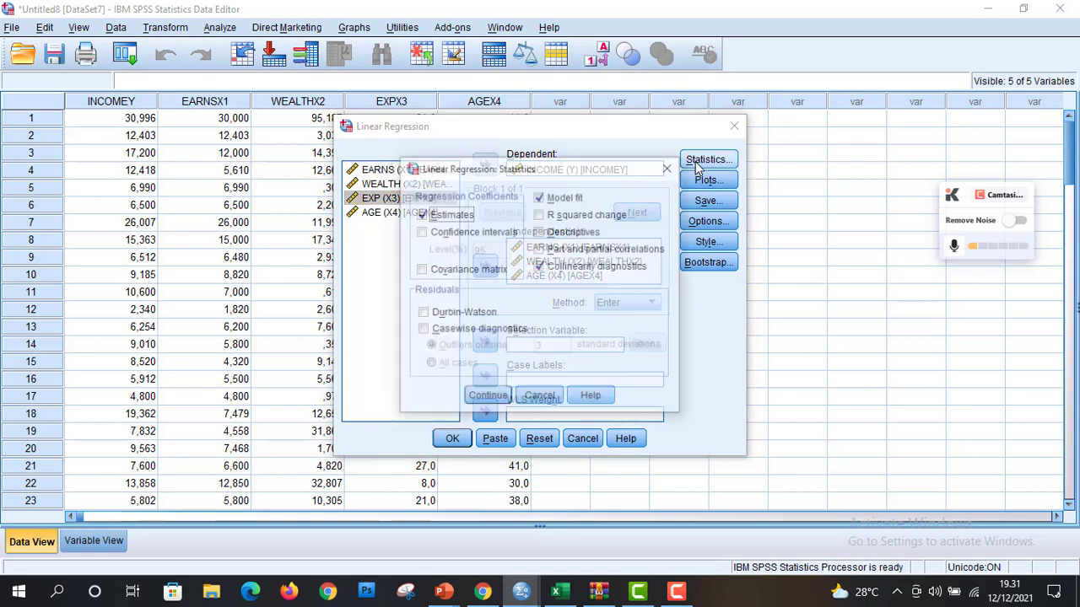
left_click(489, 397)
left_click(452, 437)
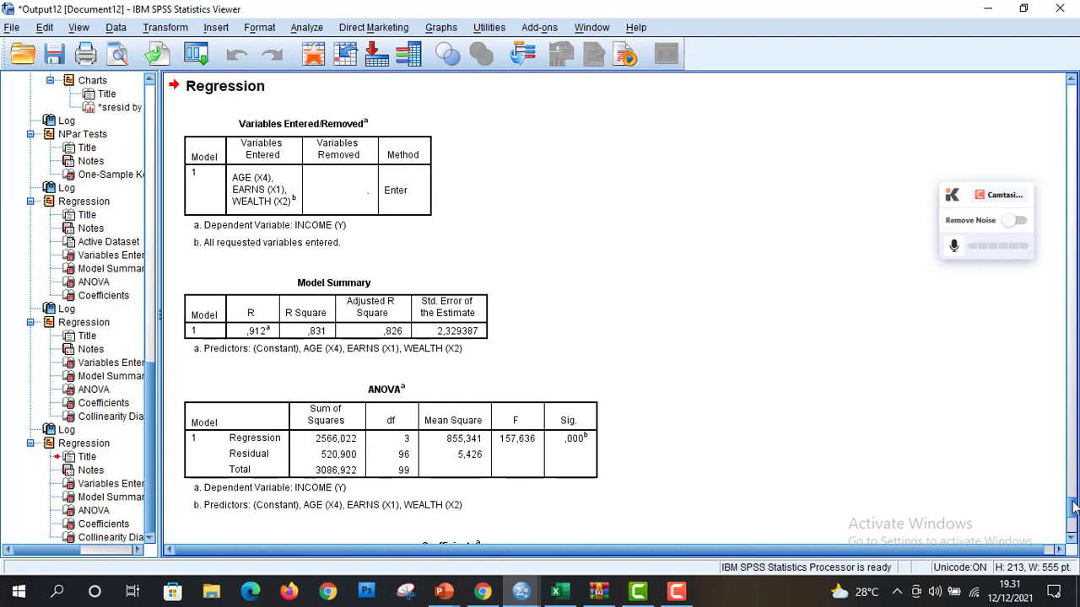
scroll(1073, 506, "down", 3)
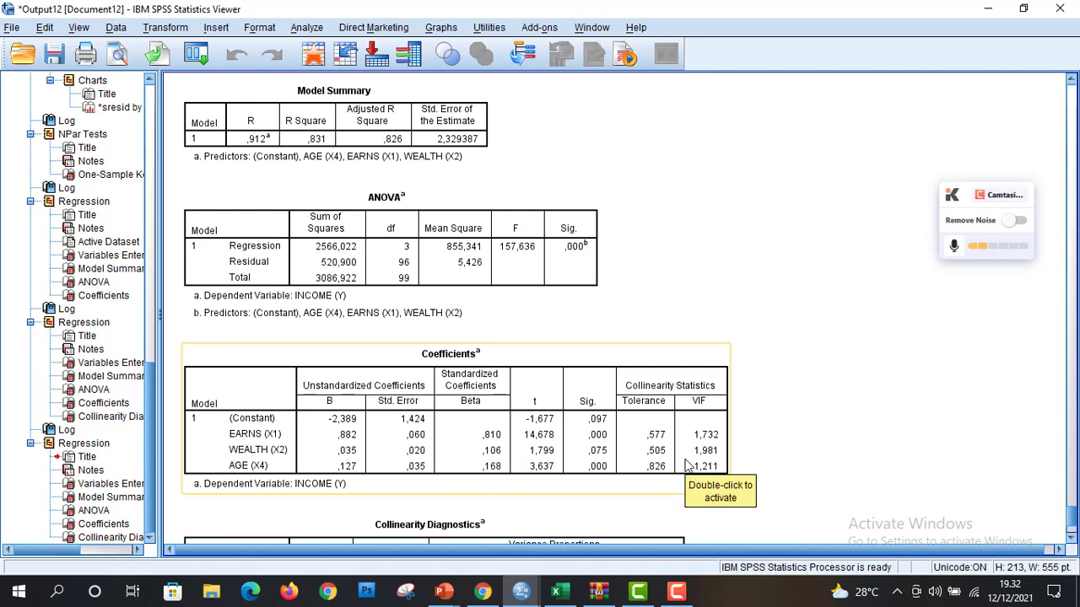
Switch to the Presentasi1 presentation in PowerPoint and display slide 1.
mouse_move(443, 591)
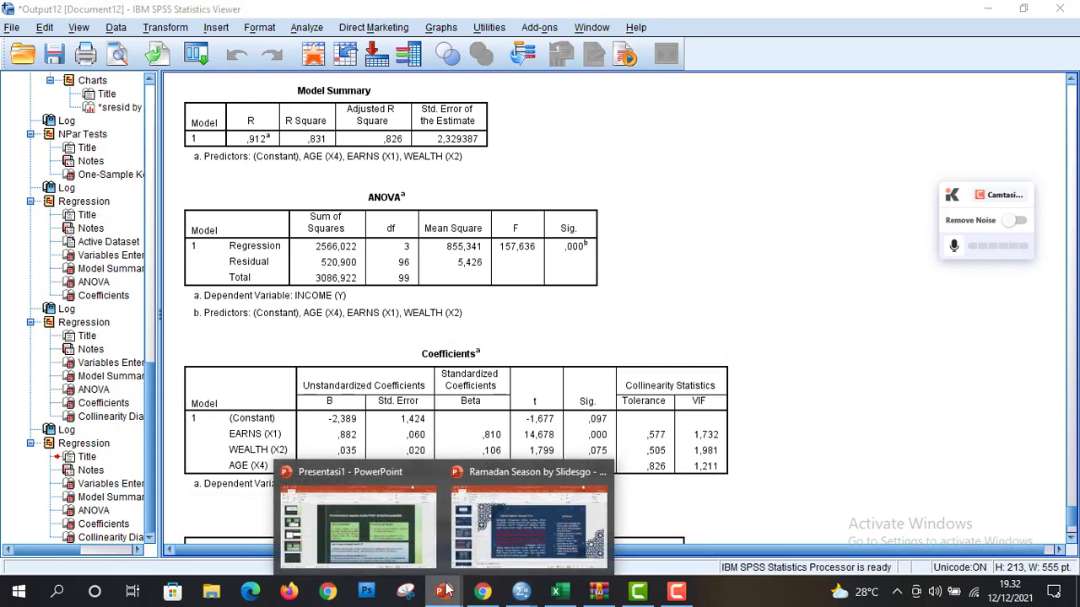
left_click(401, 529)
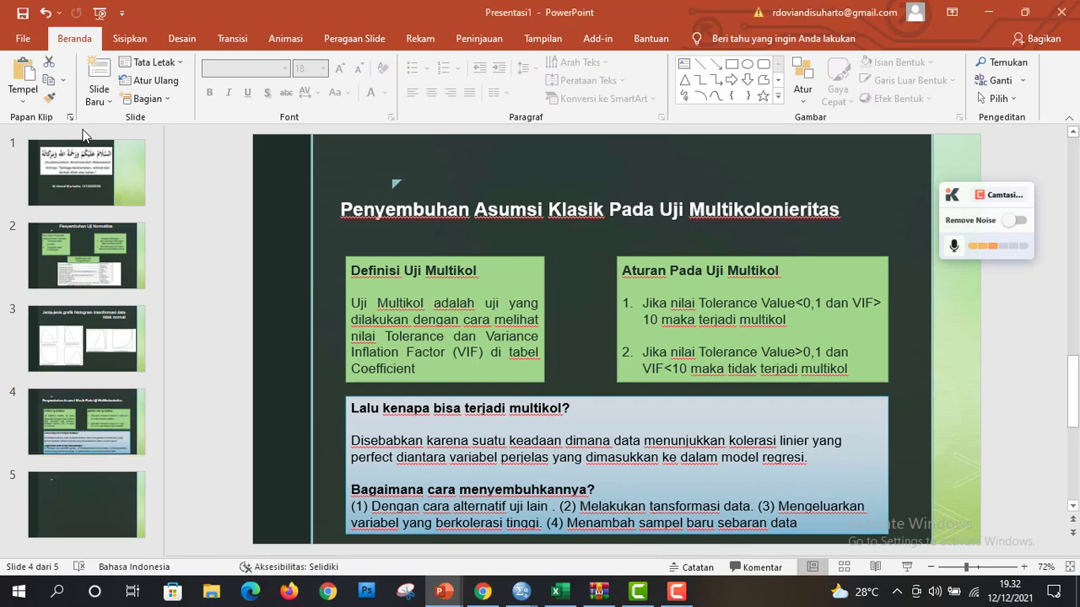
left_click(85, 139)
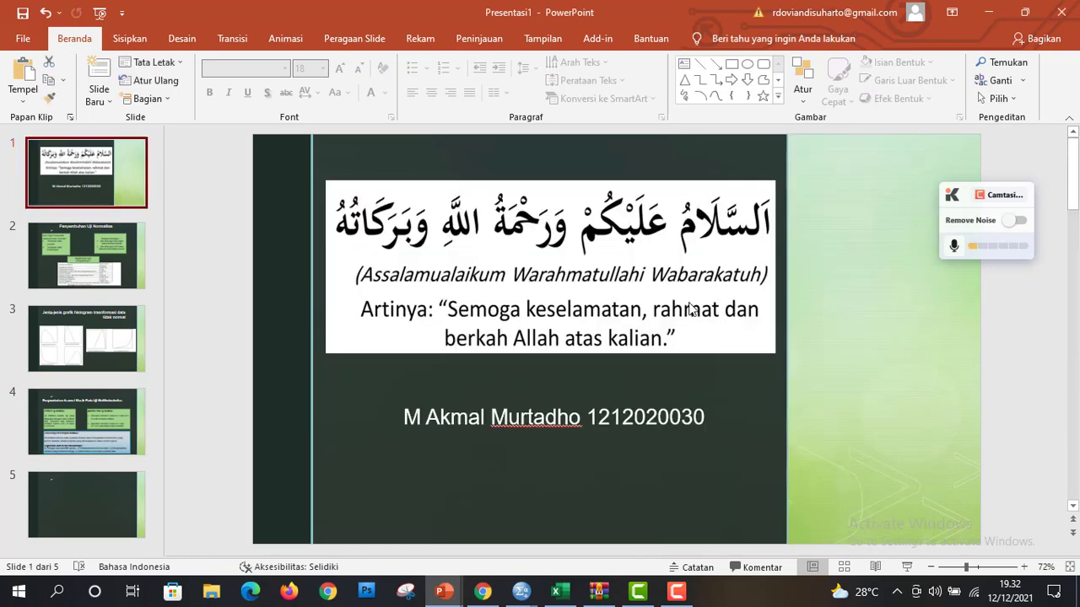